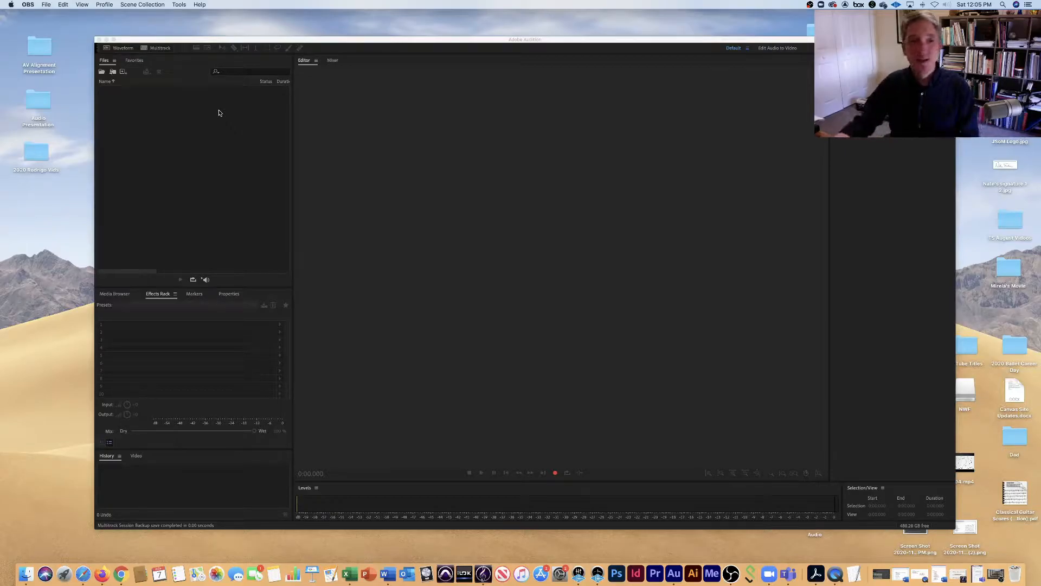
Open the Audio Hardware preferences.
left_click(189, 42)
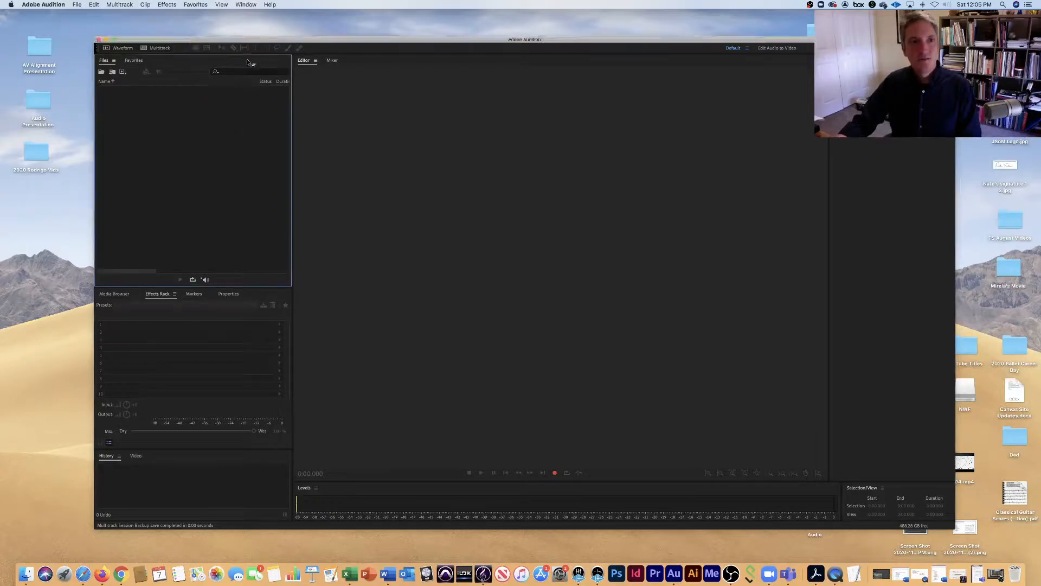
left_click(77, 4)
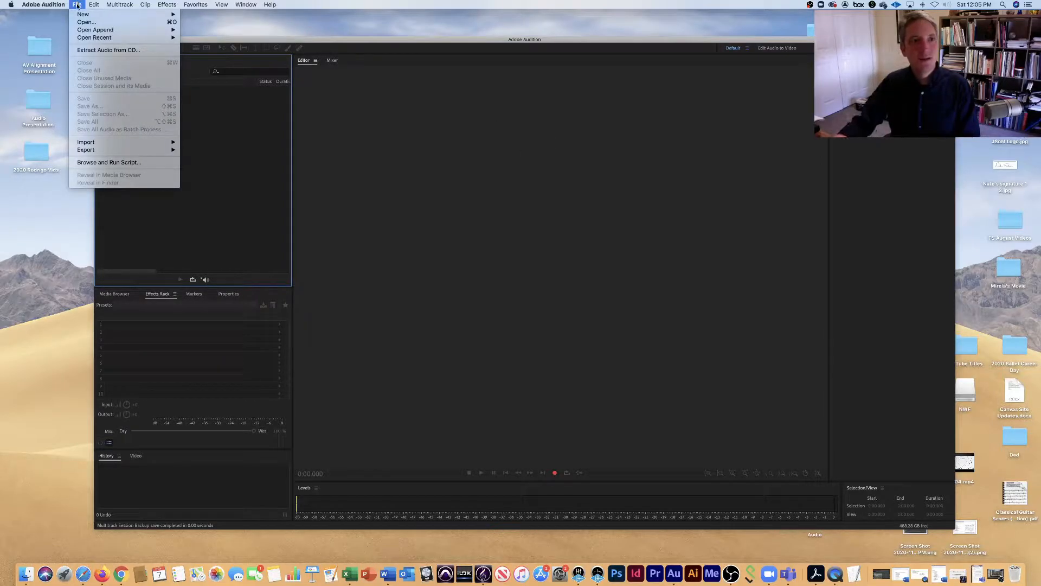
mouse_move(58, 3)
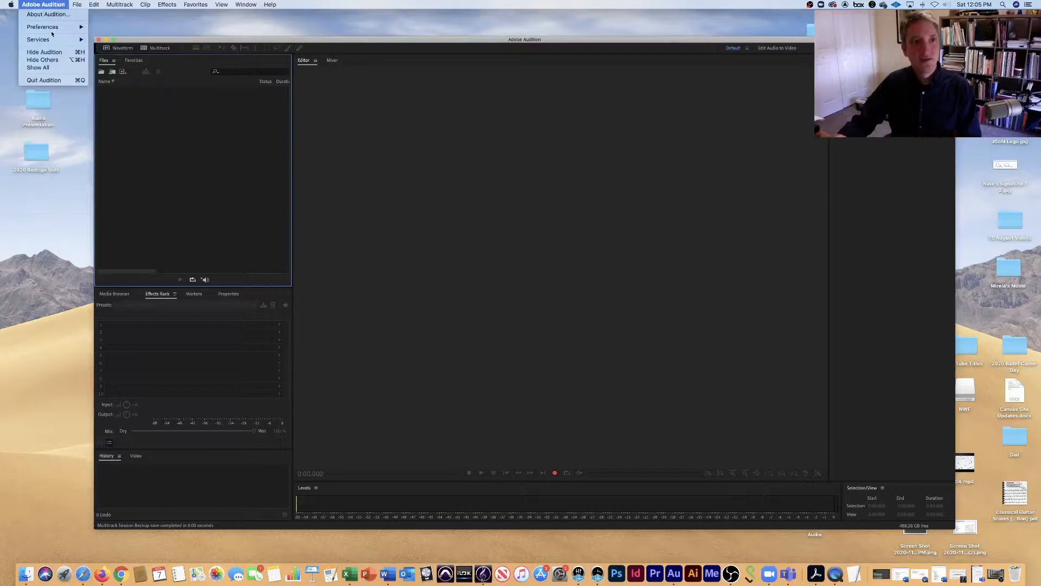
mouse_move(54, 29)
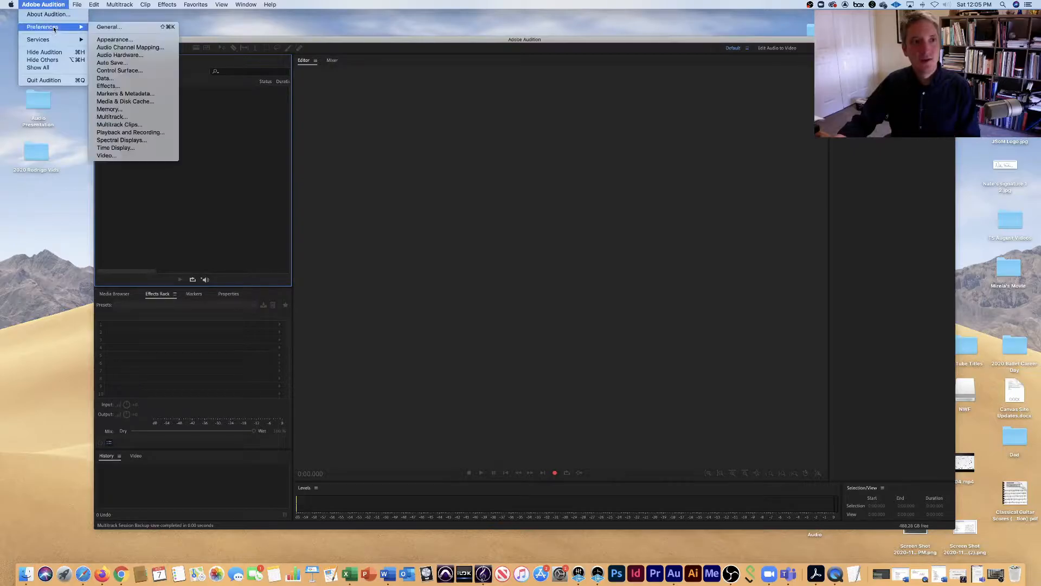
left_click(121, 54)
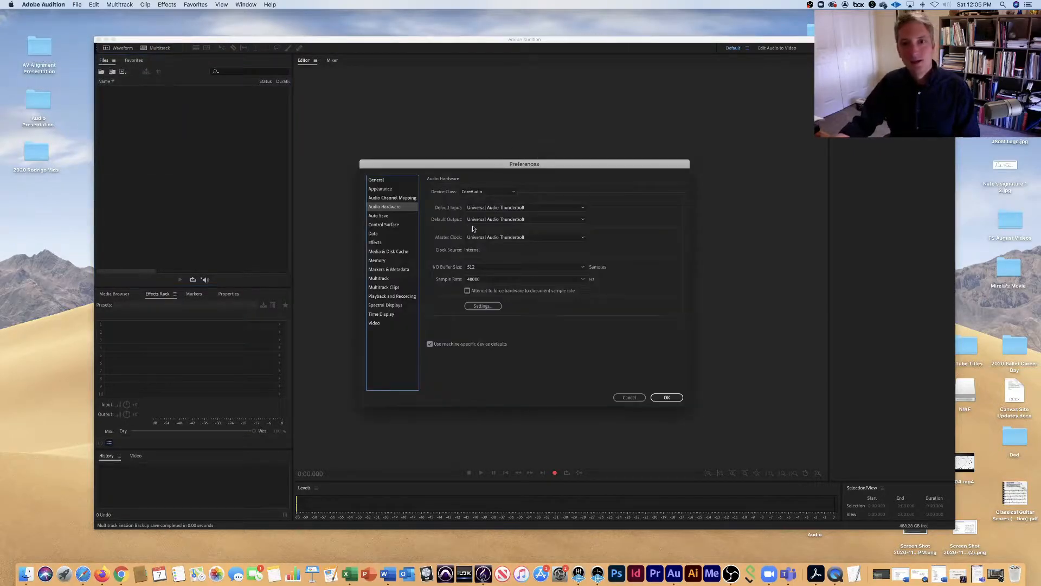
Review the available devices for the default audio input and output, and accept the hardware preferences.
left_click(580, 209)
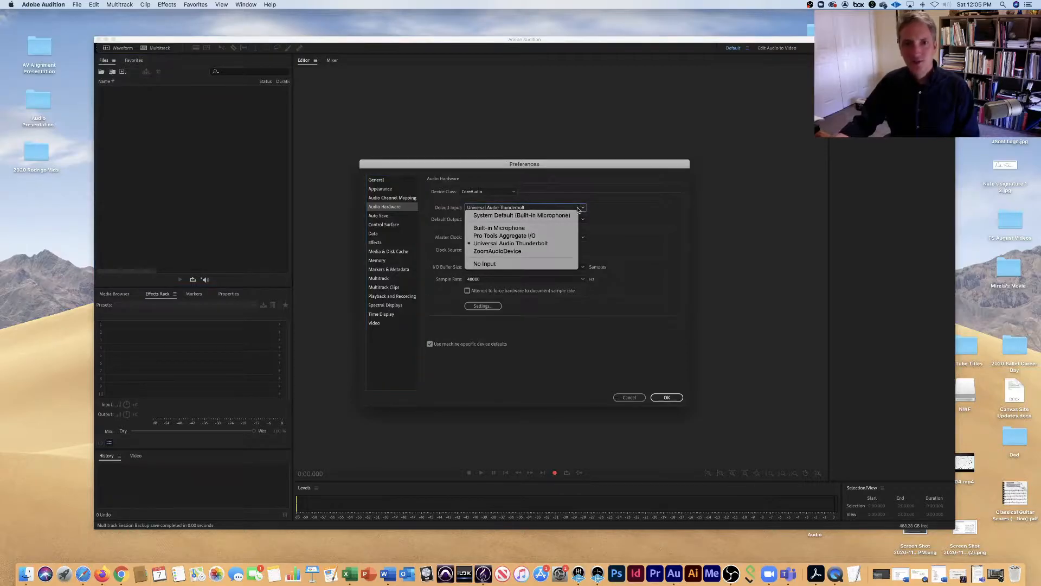
left_click(629, 217)
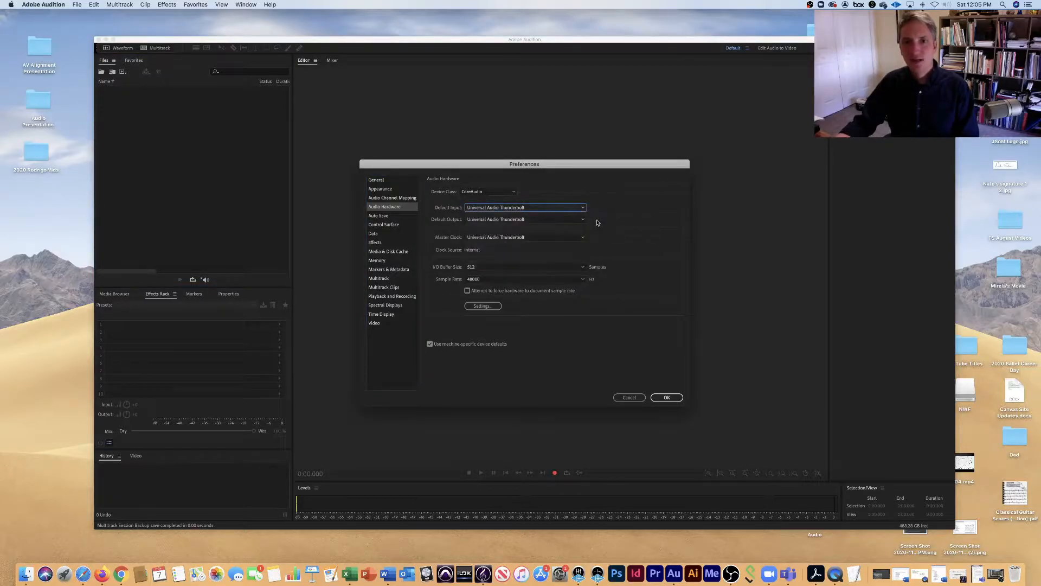
left_click(583, 221)
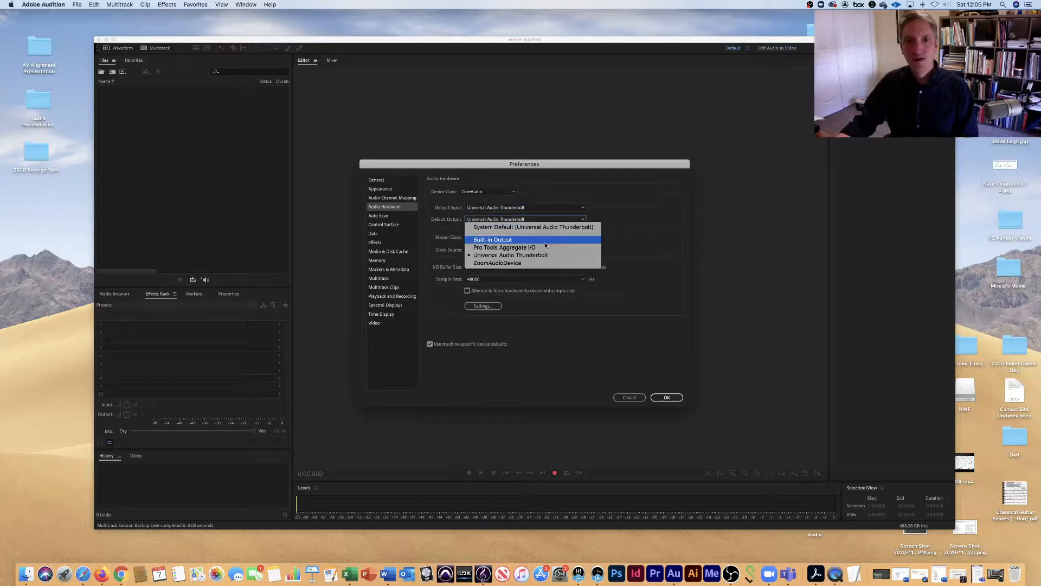
left_click(608, 211)
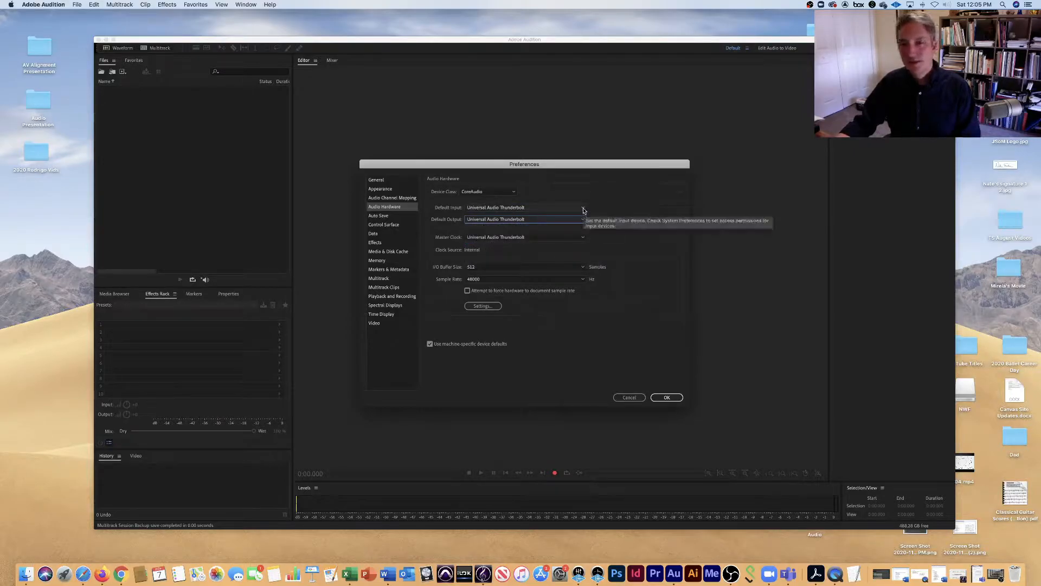
left_click(584, 210)
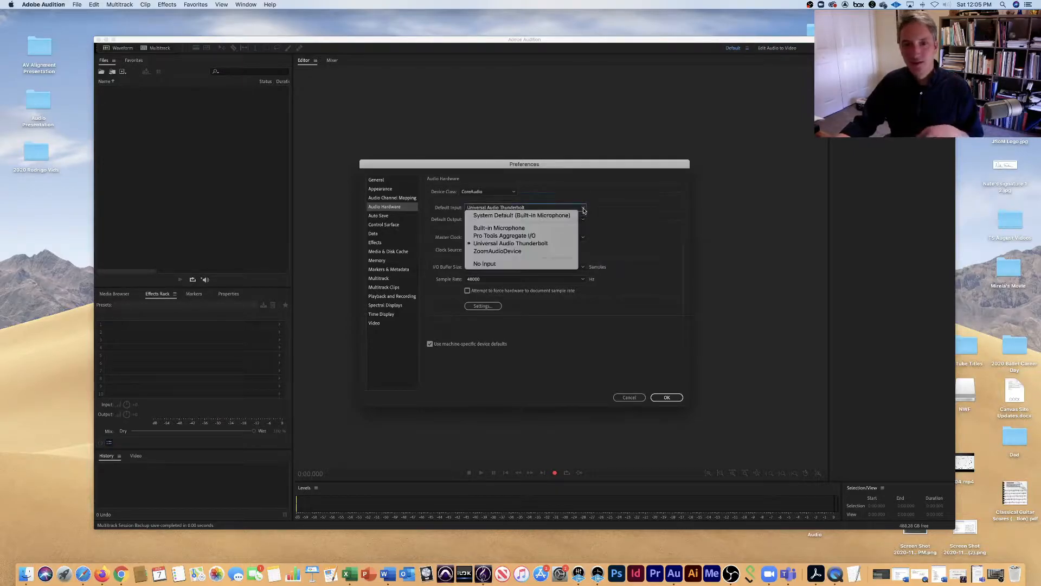
left_click(586, 210)
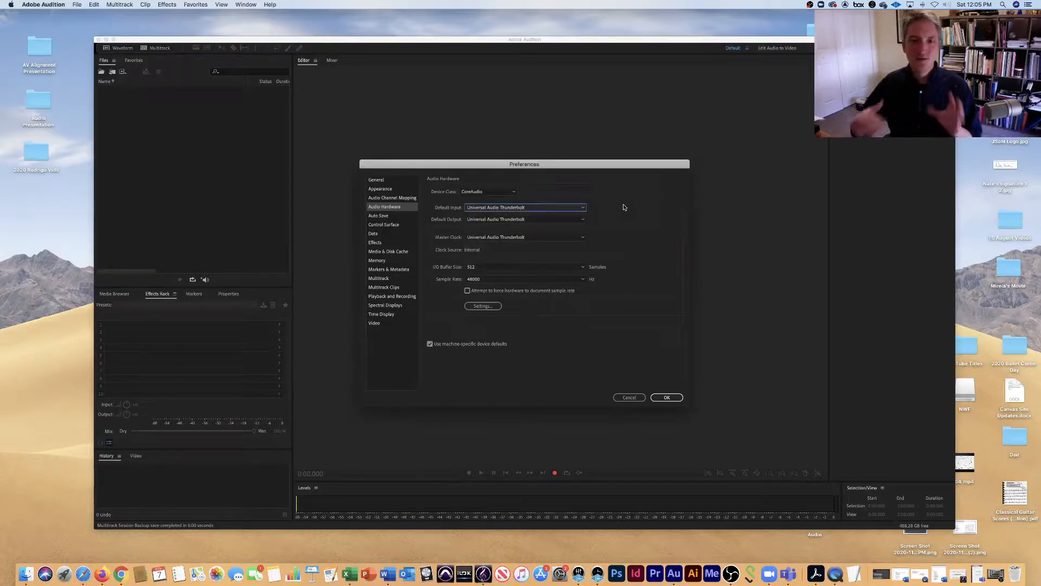
left_click(667, 396)
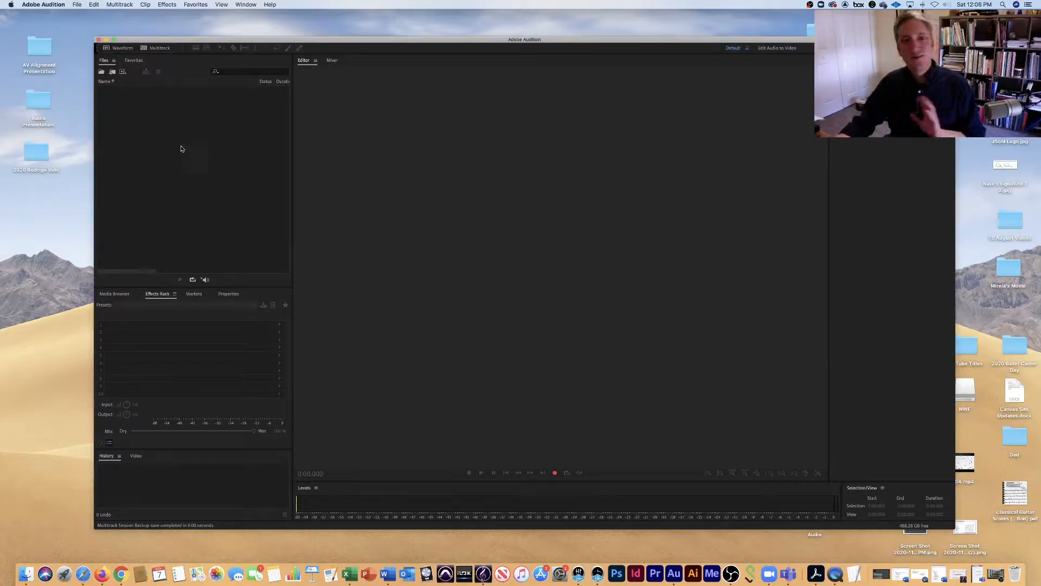
left_click(237, 175)
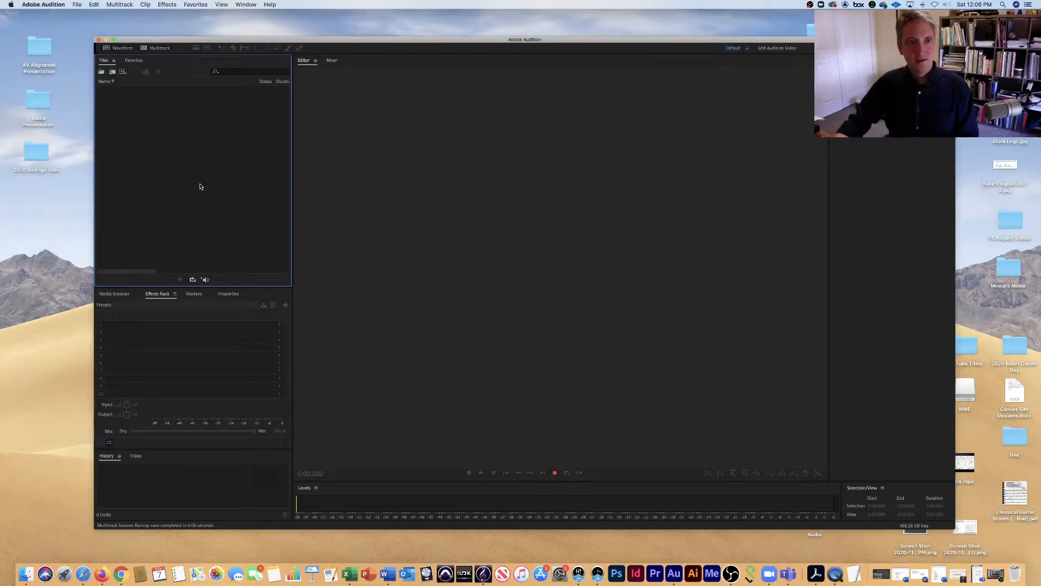
key("super+o")
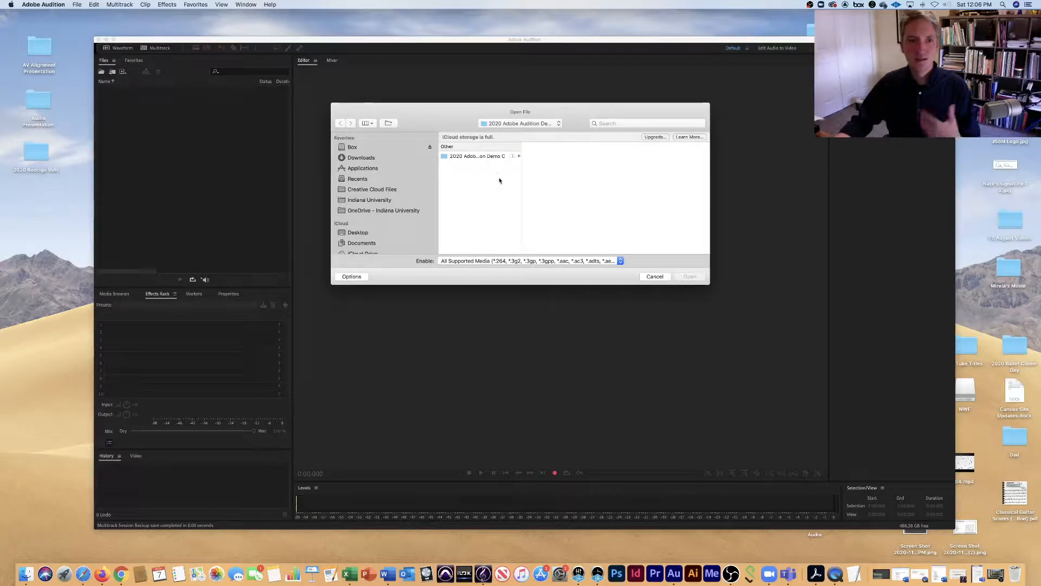
left_click(654, 277)
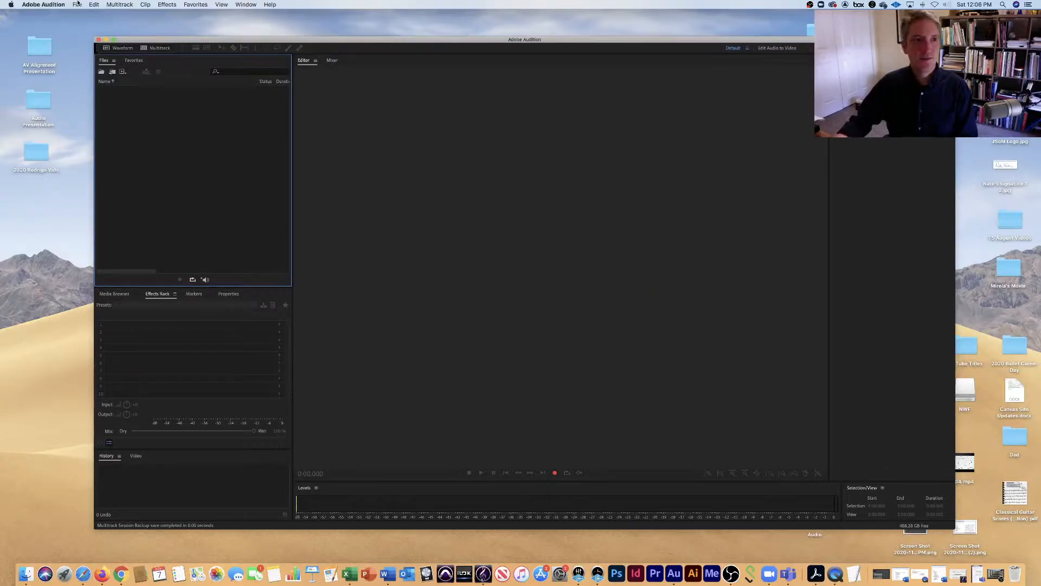
left_click(77, 5)
mouse_move(96, 144)
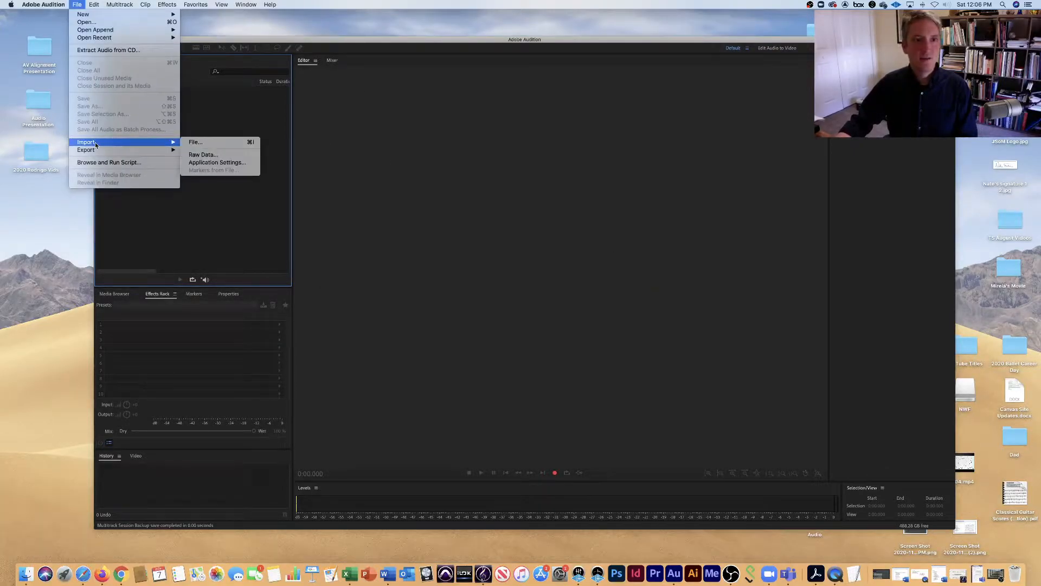
left_click(196, 145)
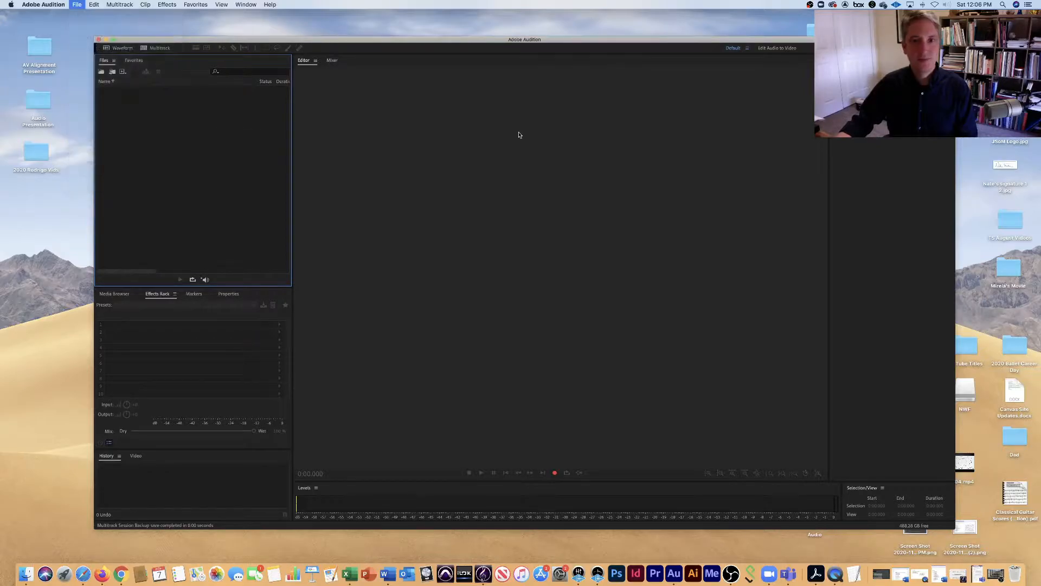
left_click(655, 277)
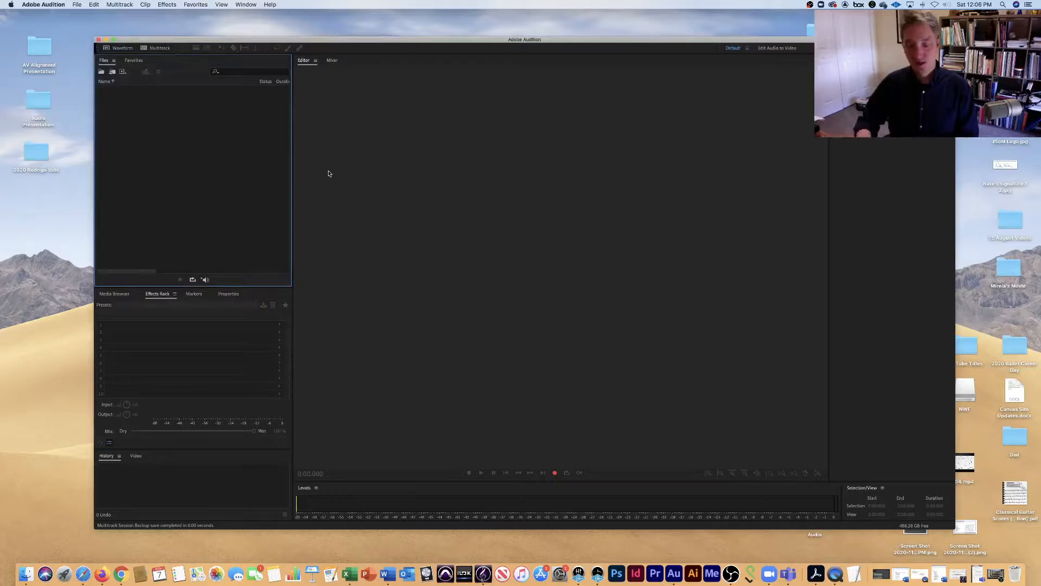
key("super+i")
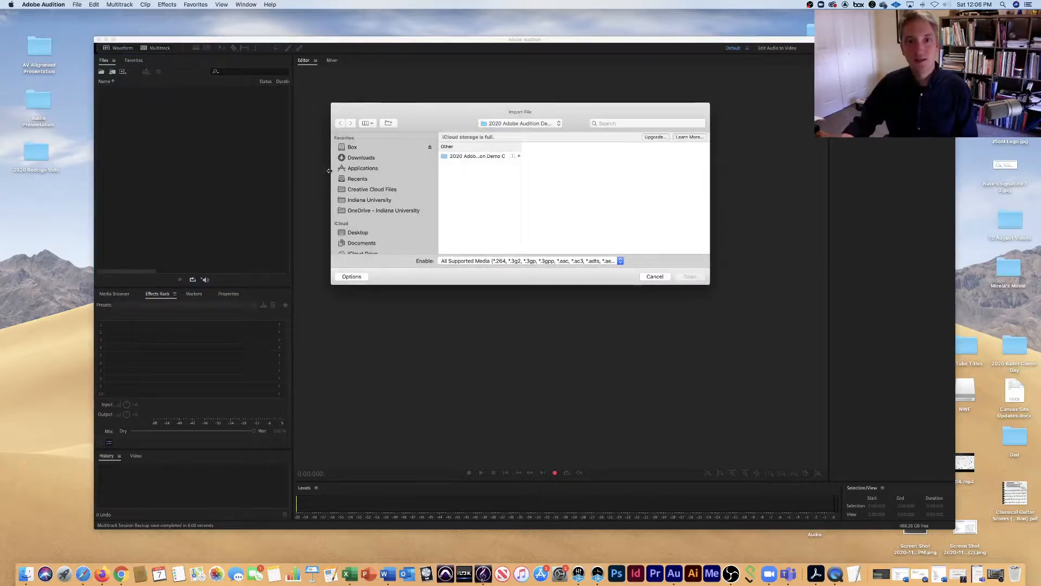
left_click(647, 276)
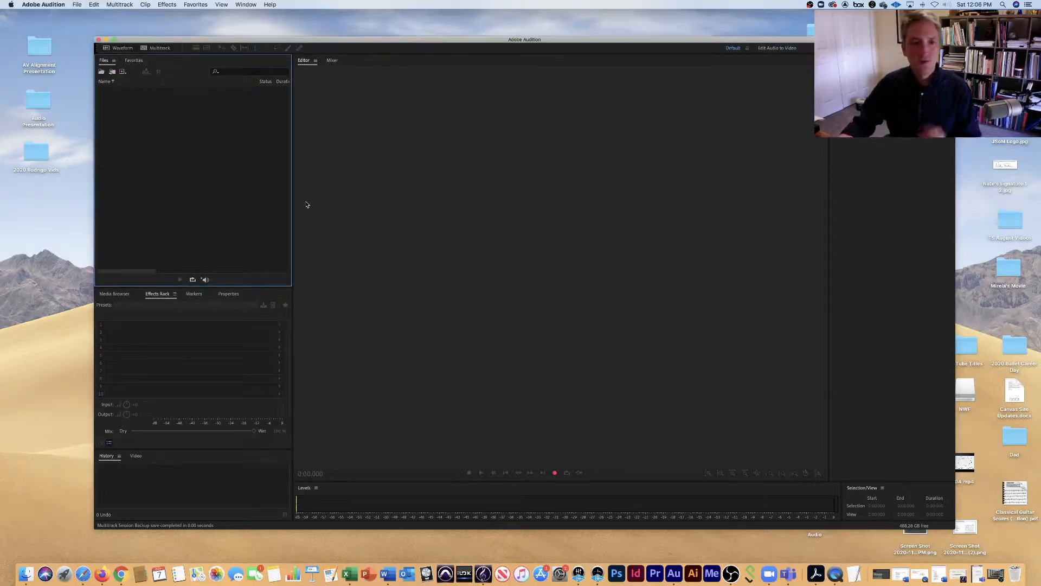
Examine the Media Browser folders, the Effects Rack, the History area and the empty Editor.
left_click(209, 362)
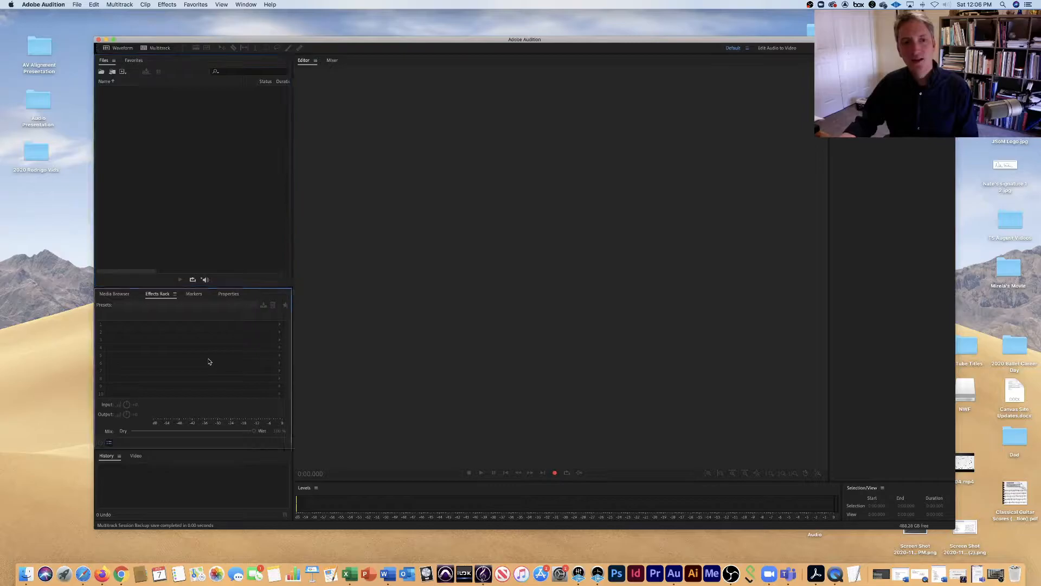
left_click(120, 294)
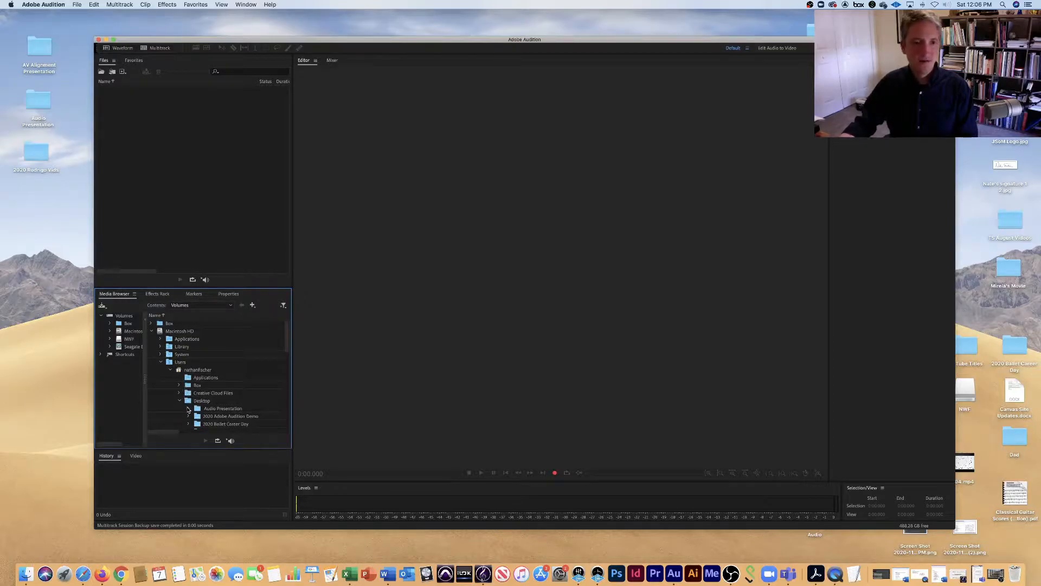
left_click(157, 294)
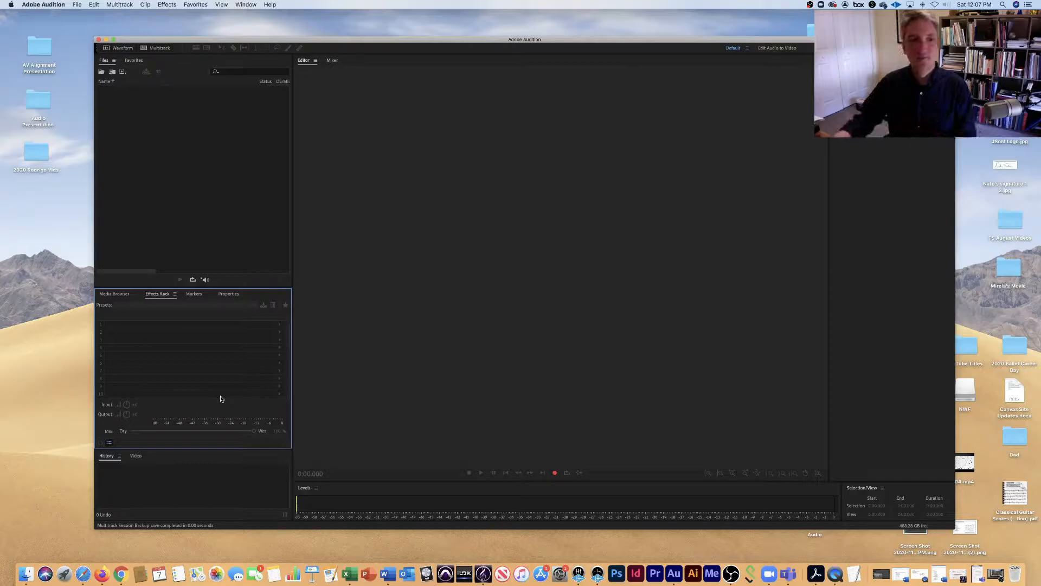
left_click(189, 483)
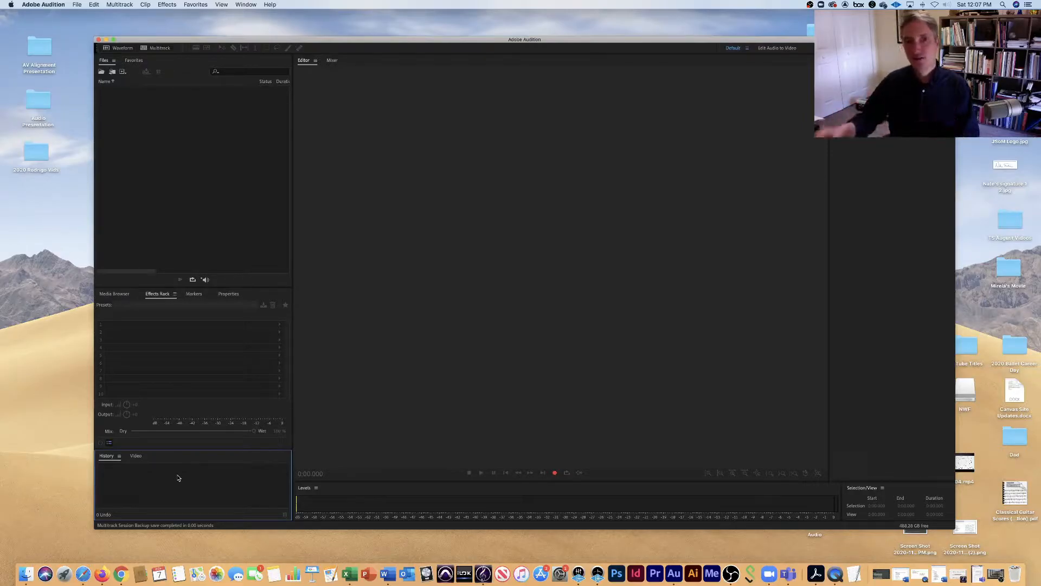
left_click(489, 224)
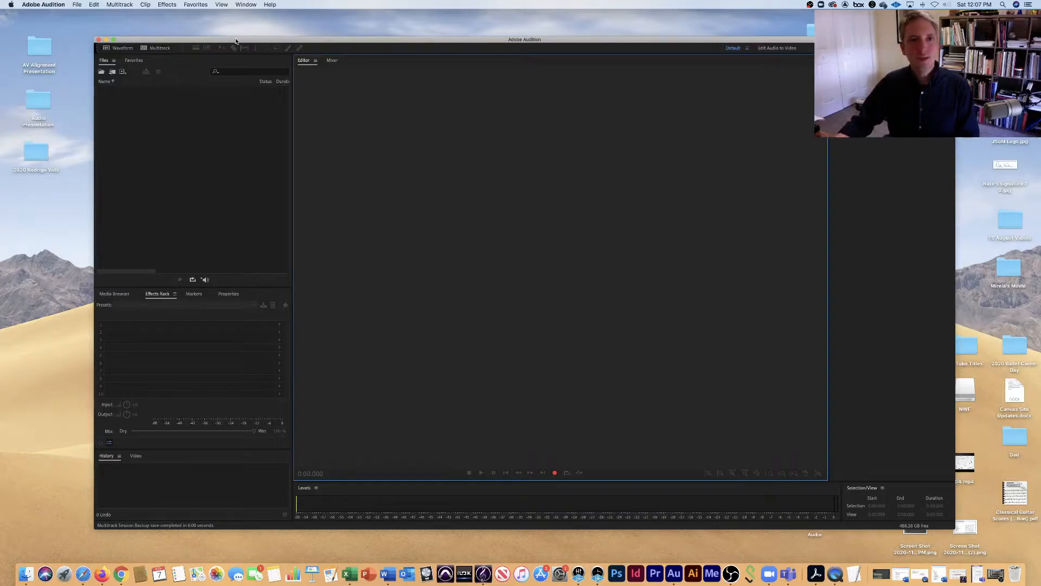
Start a new multitrack session and name it "2020 Adobe Audition 2.0".
left_click(75, 4)
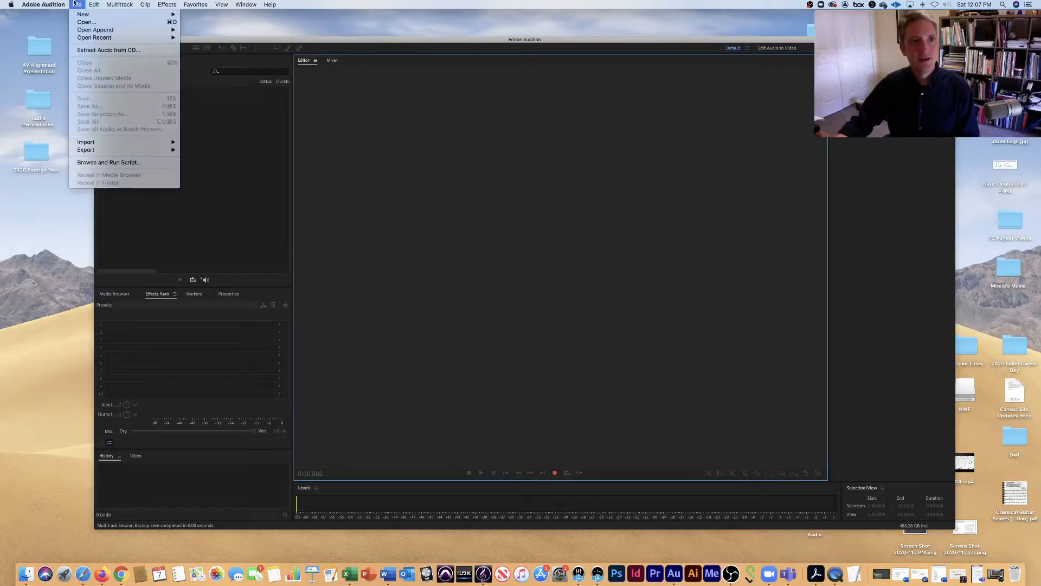
mouse_move(108, 14)
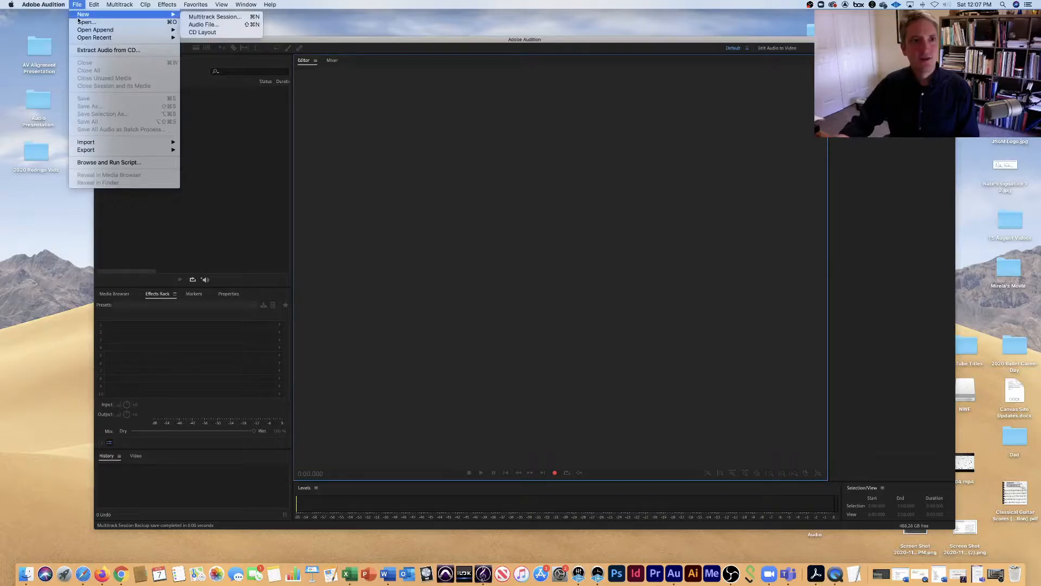
left_click(204, 18)
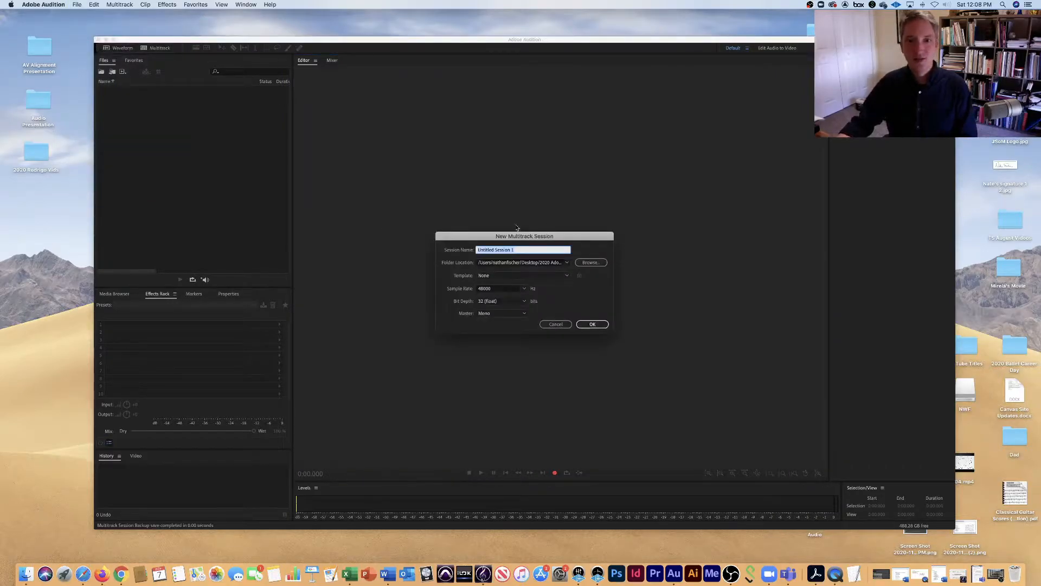
left_click(524, 251)
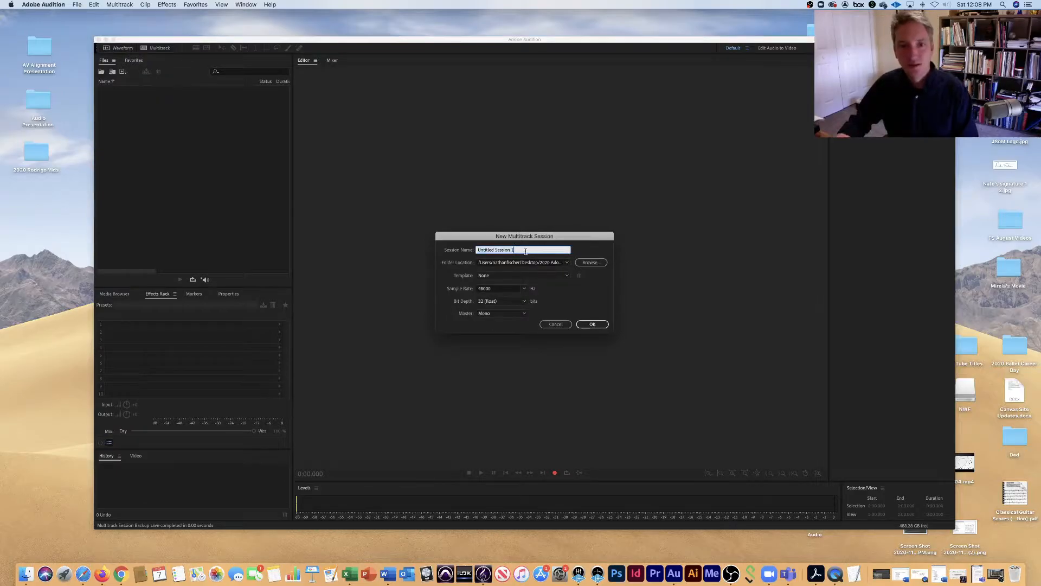
left_click_drag(525, 251, 475, 249)
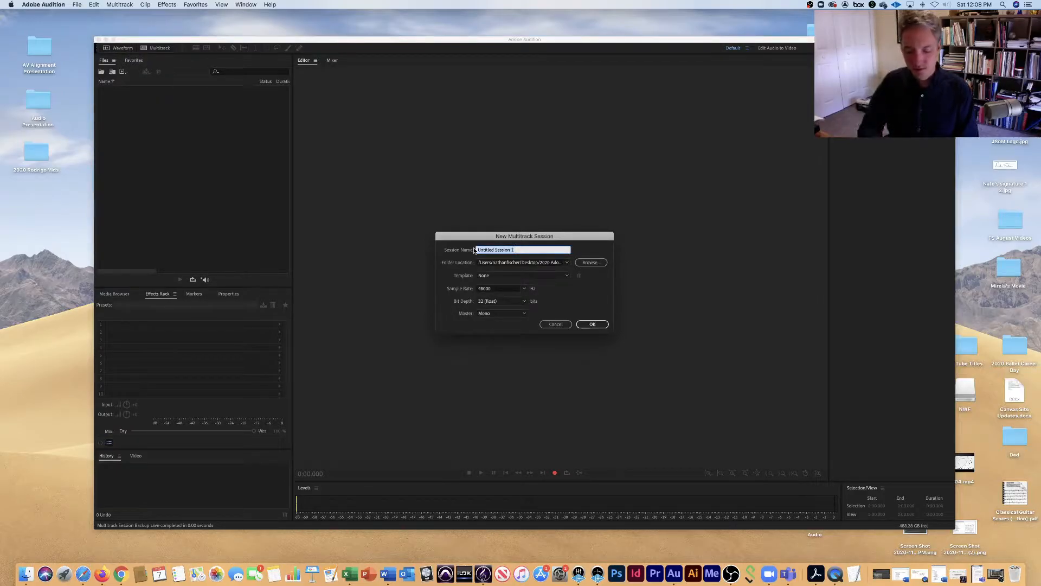
type("2020 Adobe")
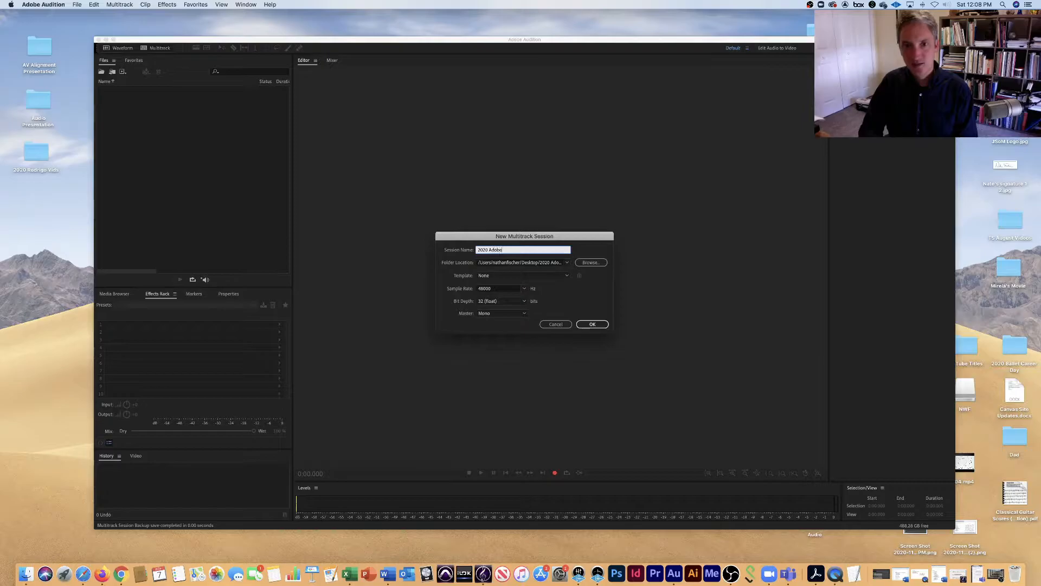
type(" Audition 2.0")
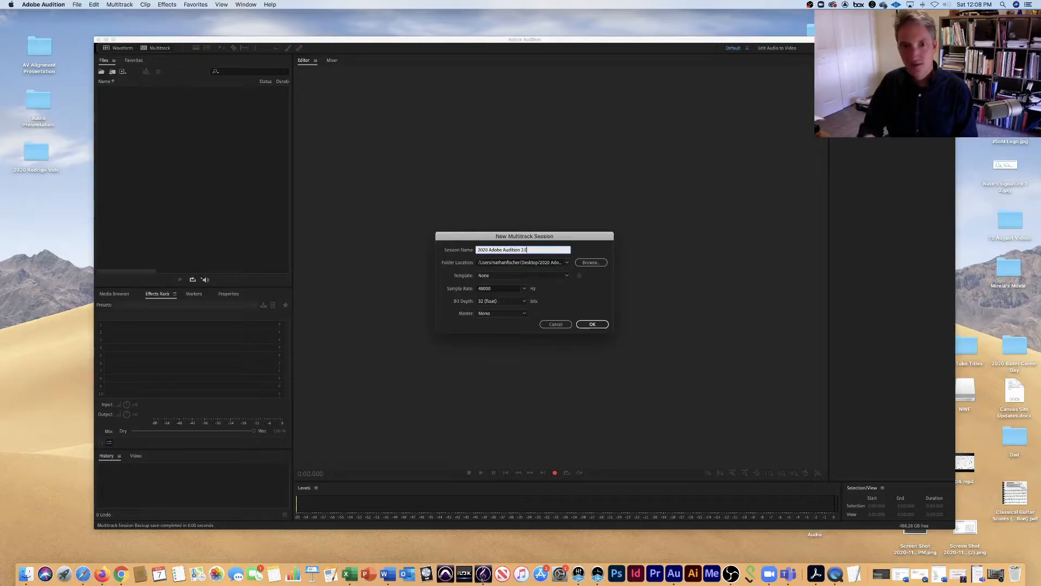
Create a folder "2020 Adobe Audition Demo 2.0" inside the Desktop's "2020 Adobe Audition Demo" folder and choose it as the session location.
left_click(590, 263)
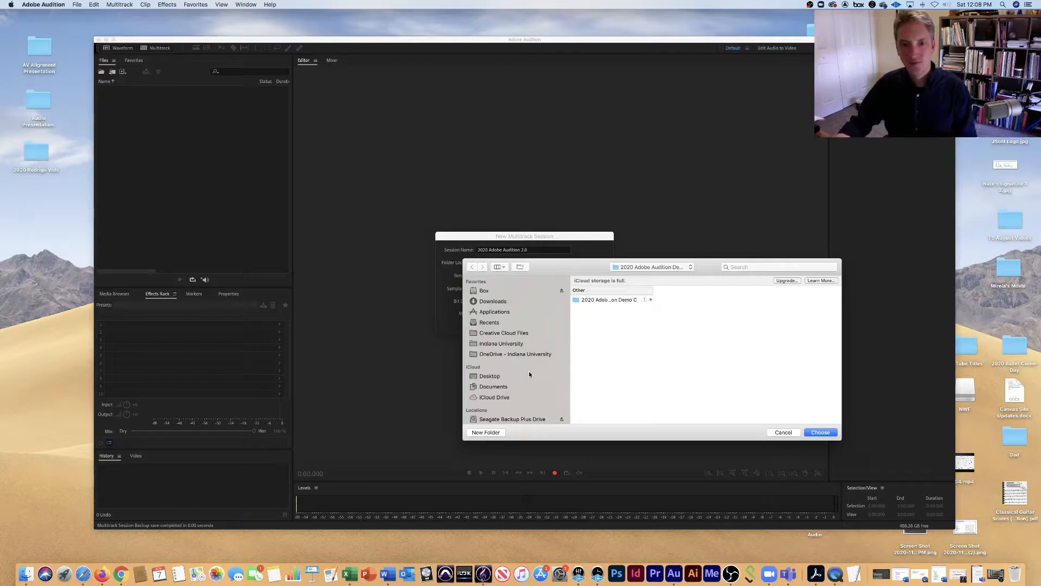
scroll(530, 371, "down", 1)
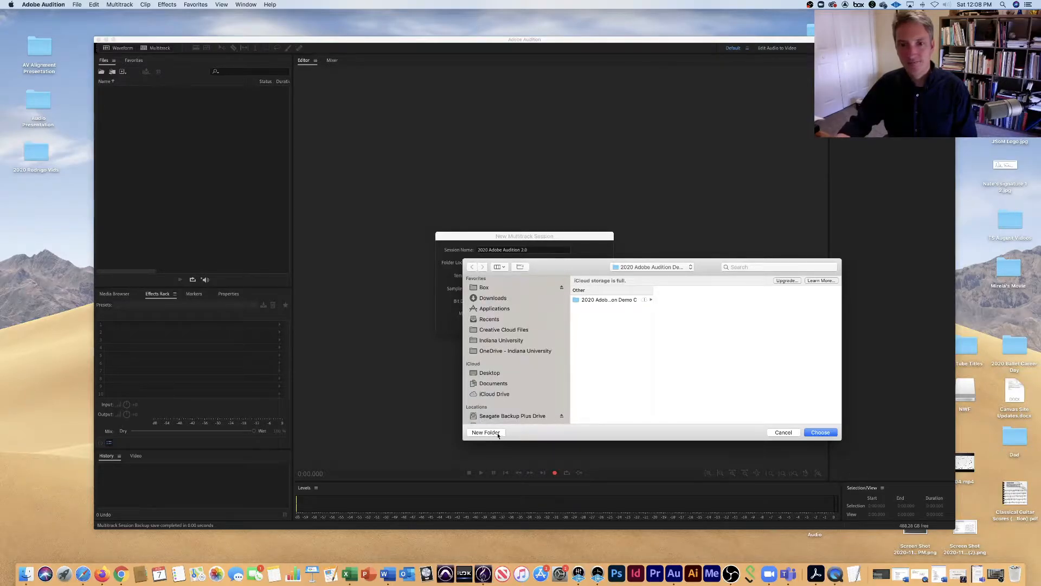
left_click(493, 373)
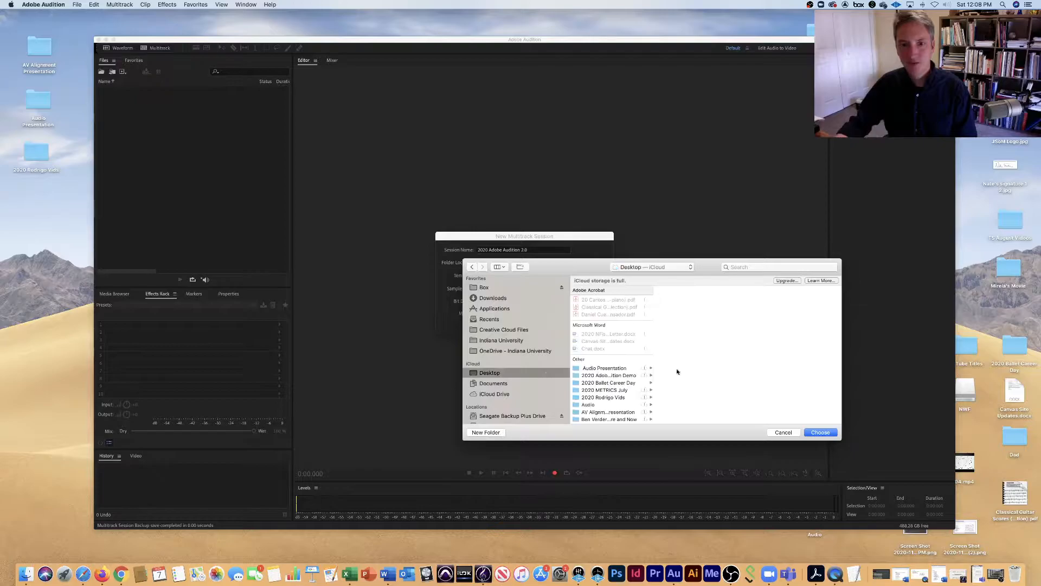
left_click(623, 375)
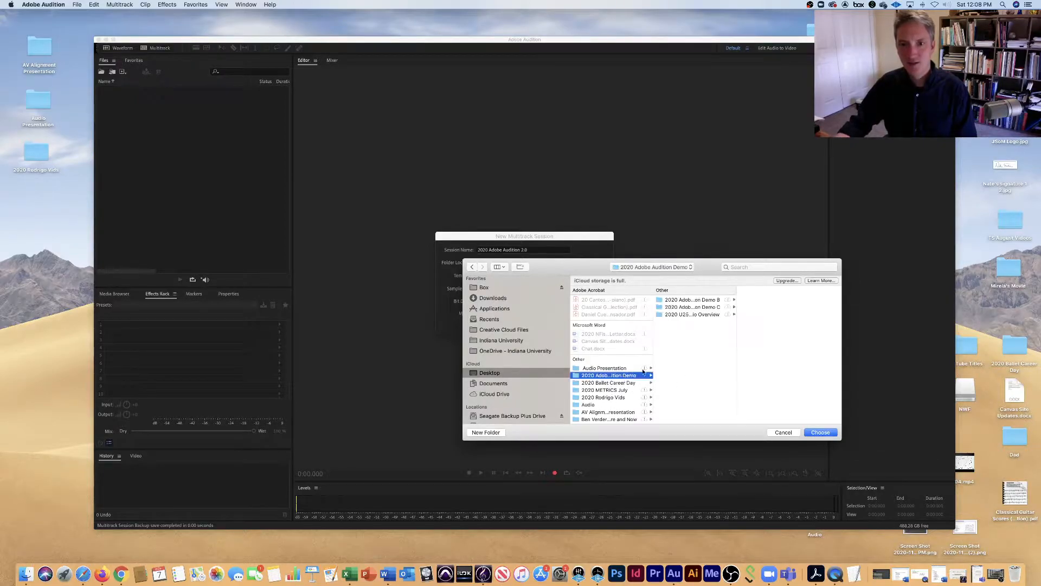
left_click(502, 435)
type("2020 Adobe Au")
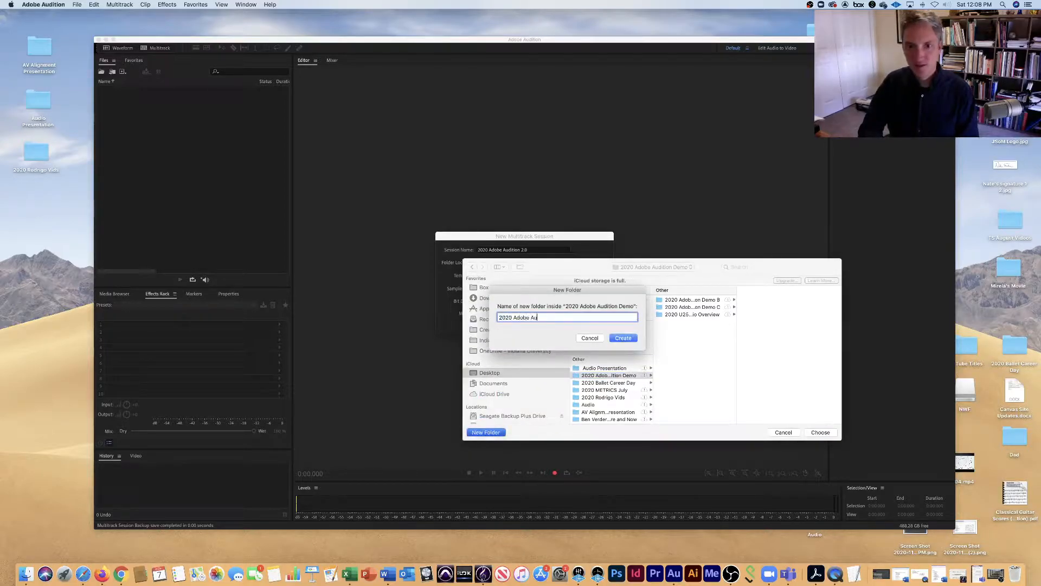
type("dition De")
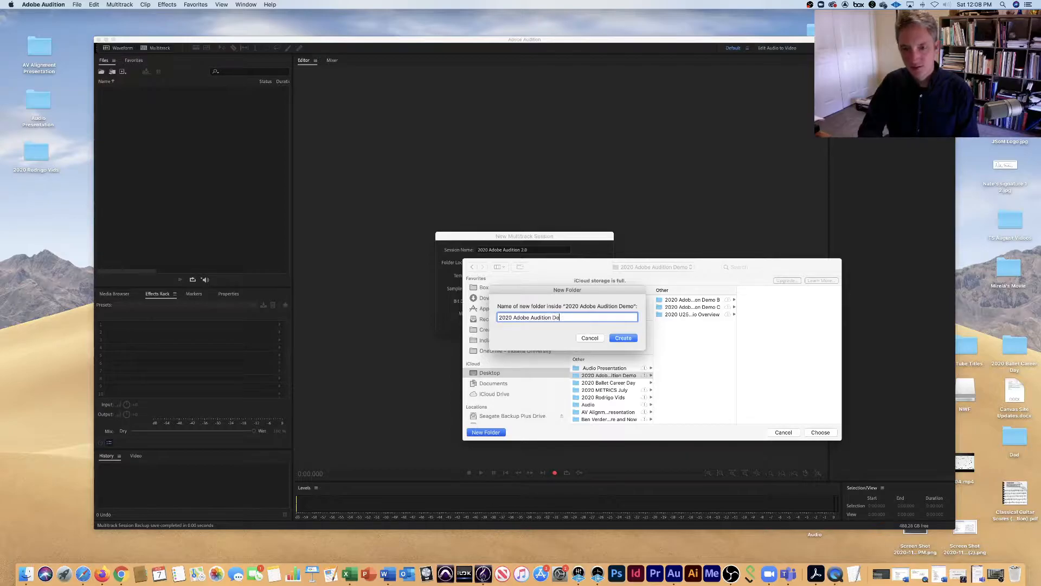
type("mo 2.0")
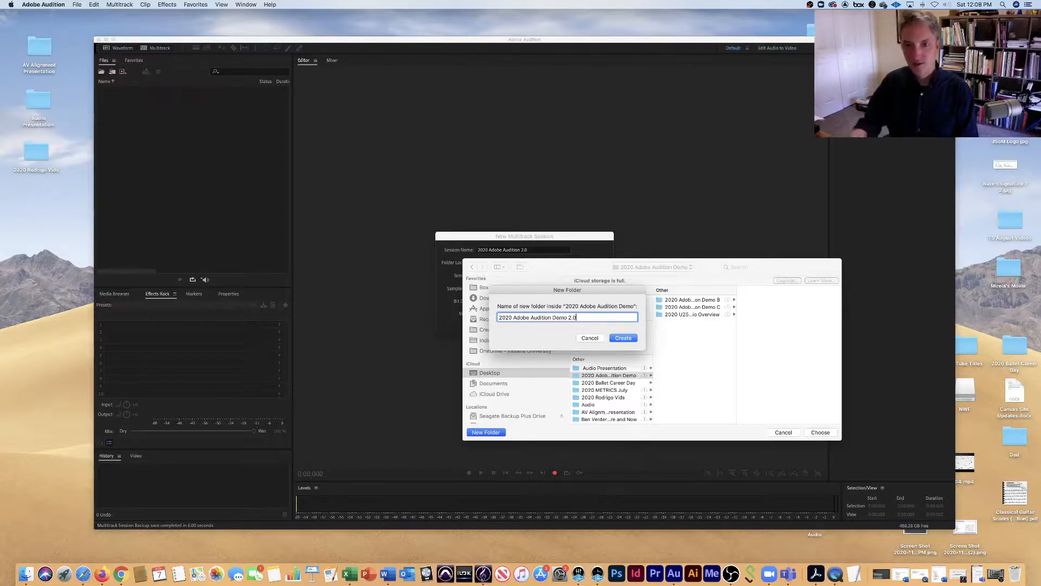
left_click(635, 341)
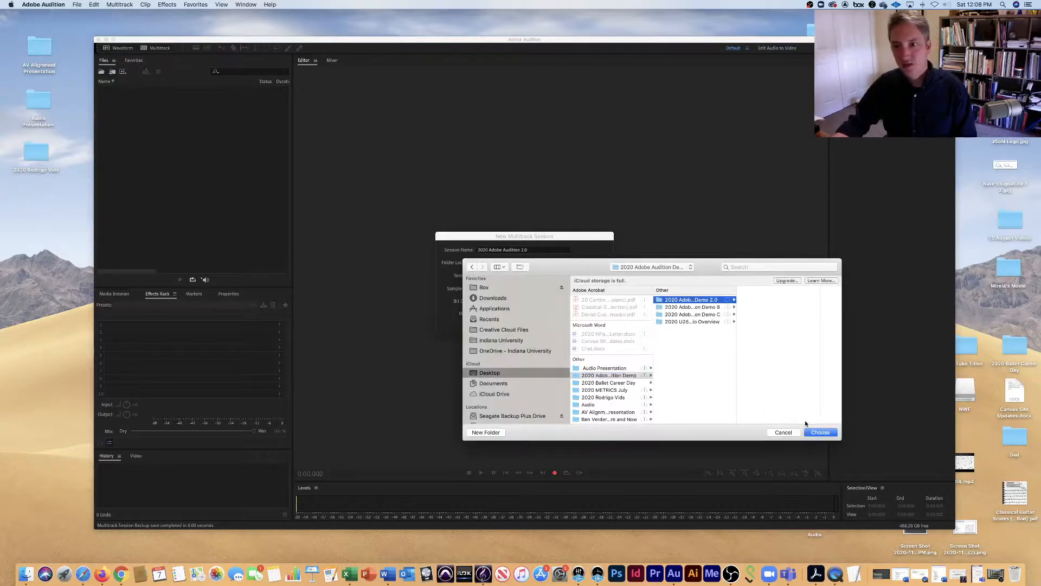
left_click(820, 433)
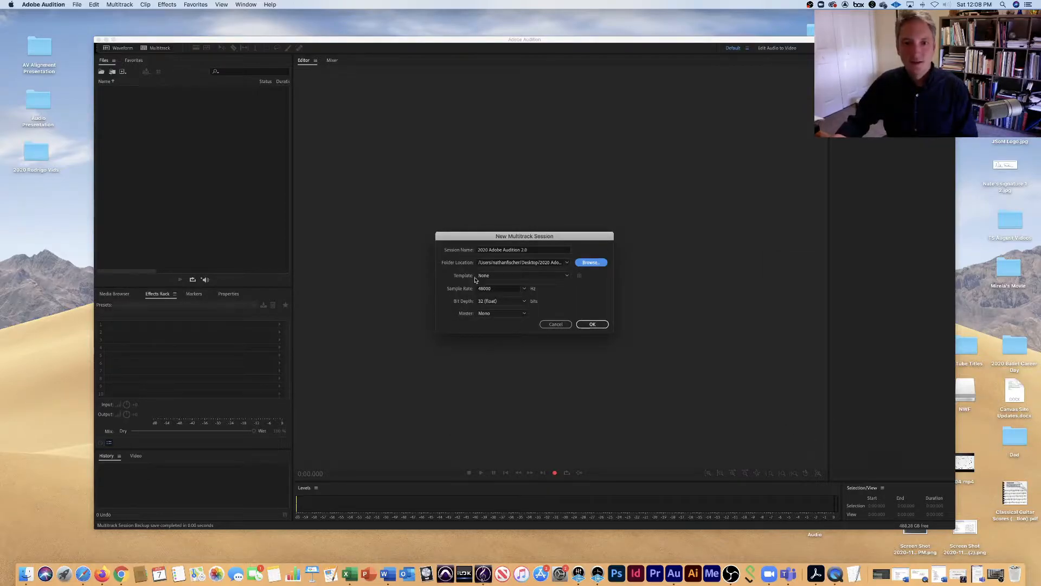
Check the Master channel options, keep Mono, and create the multitrack session.
left_click(523, 315)
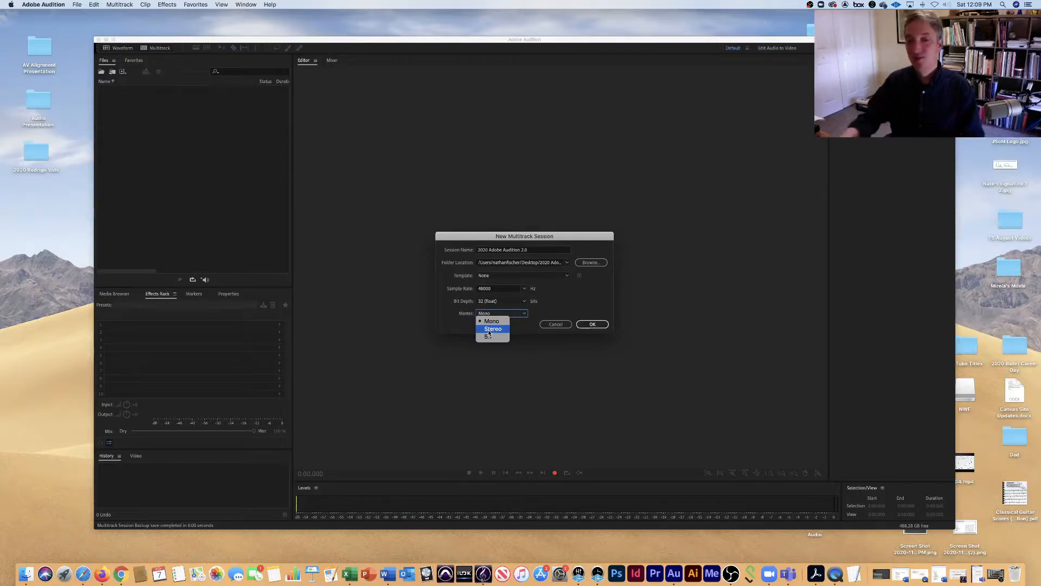
left_click(597, 327)
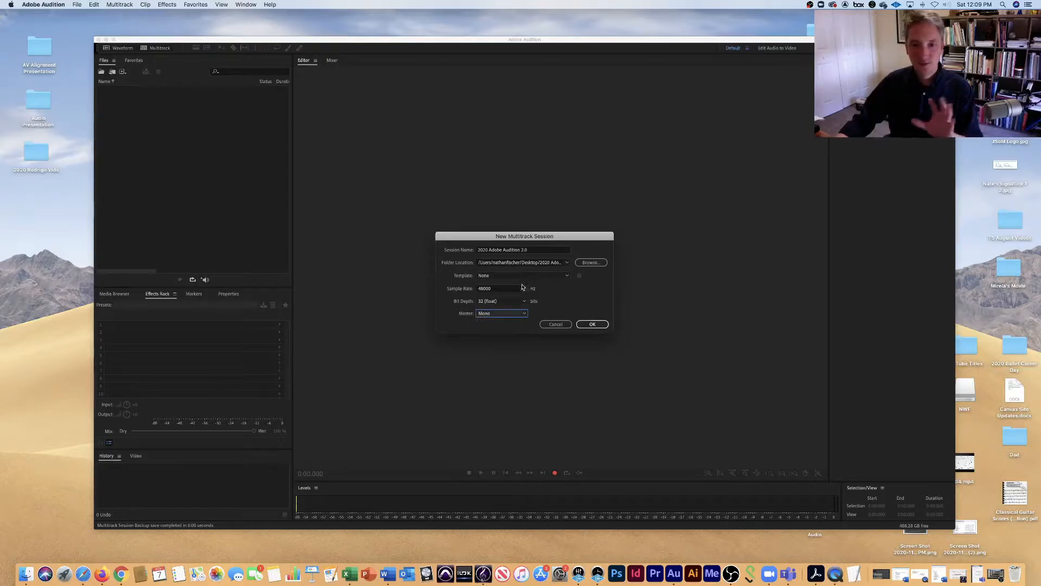
left_click(594, 324)
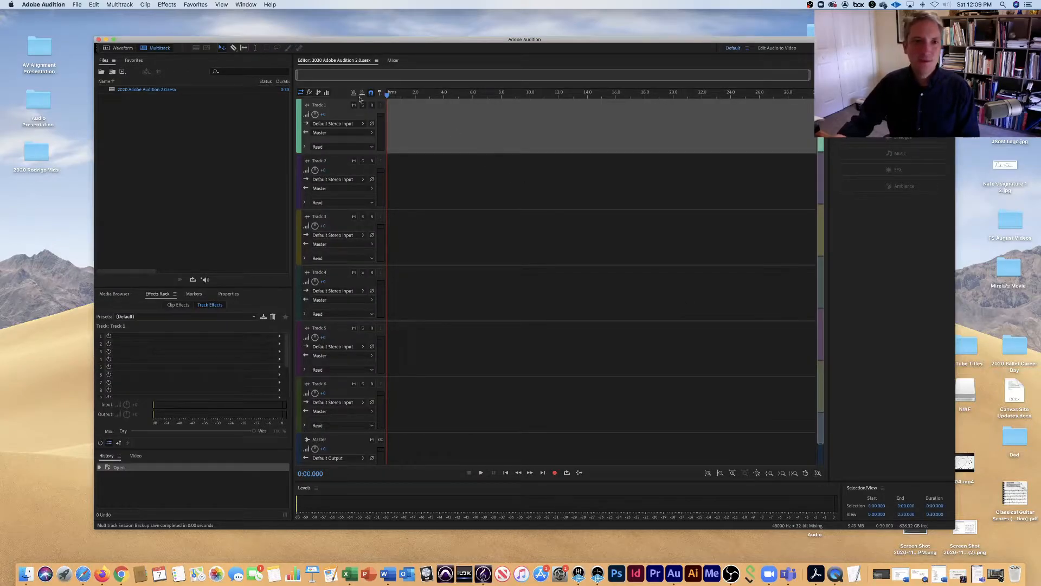
Look through the session's tracks by selecting Tracks 2 to 5 in turn and going back up to Track 1.
left_click(338, 168)
left_click(339, 225)
left_click(336, 275)
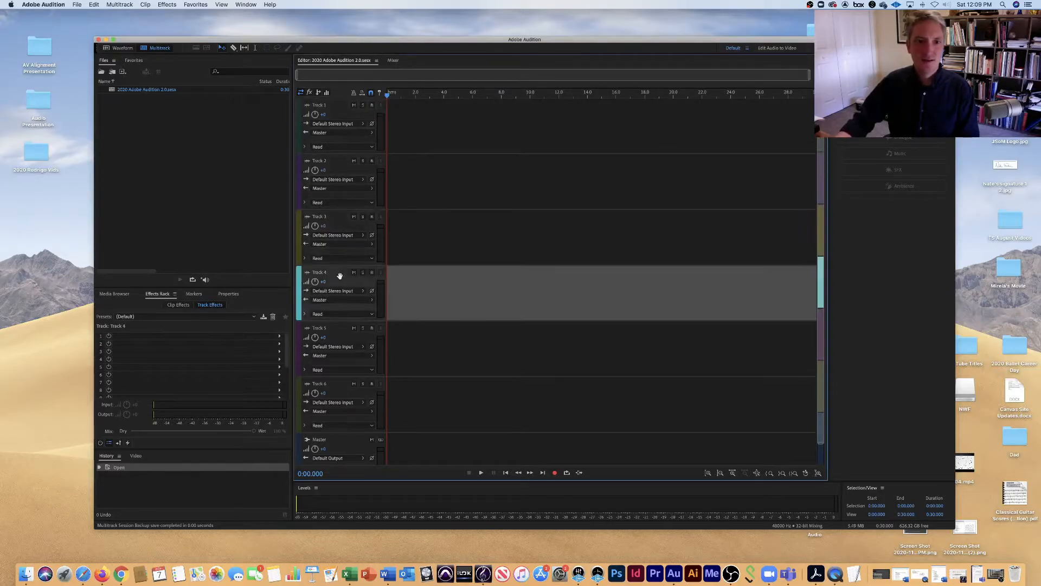
left_click(339, 334)
left_click(490, 279)
left_click(503, 237)
left_click(515, 180)
left_click(516, 125)
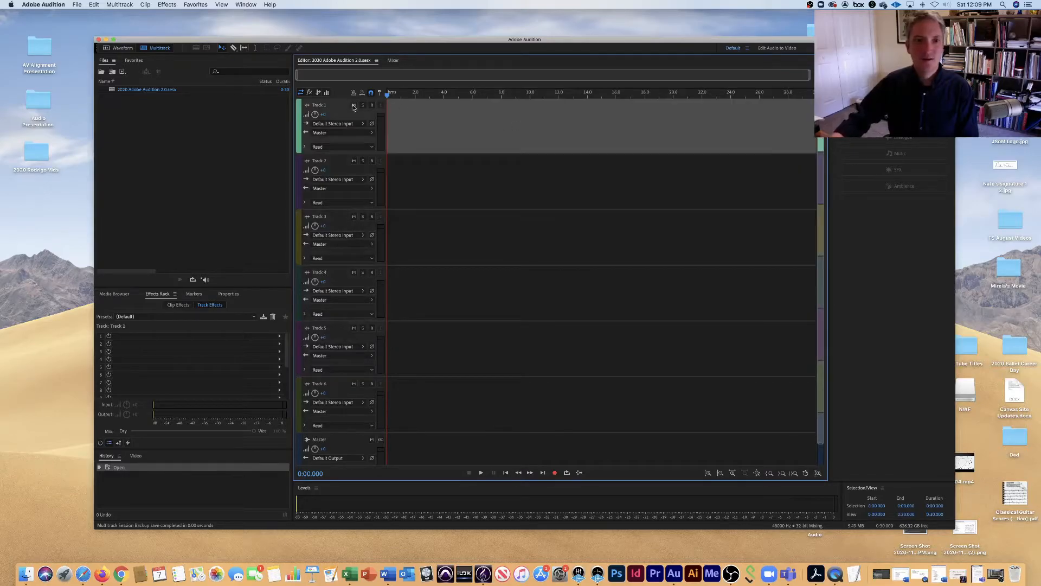
Rename Track 1 as "Vox 1".
double_click(336, 105)
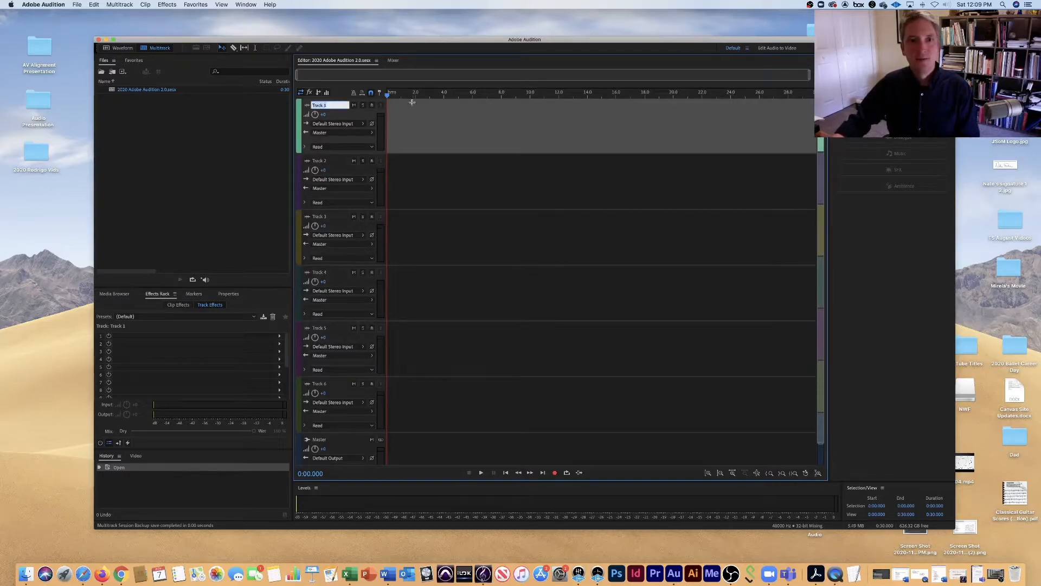
type("Vox")
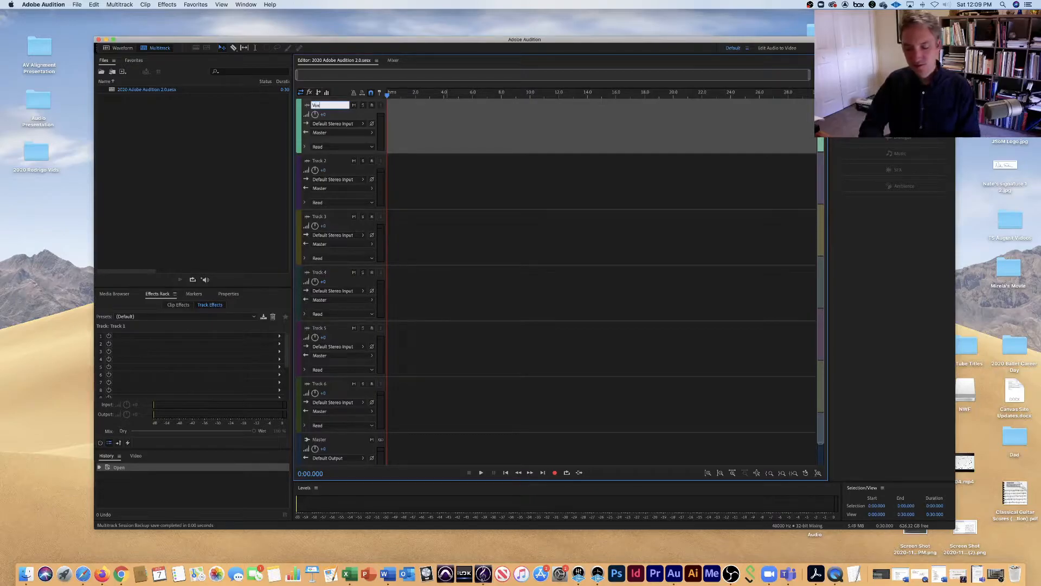
key("Return")
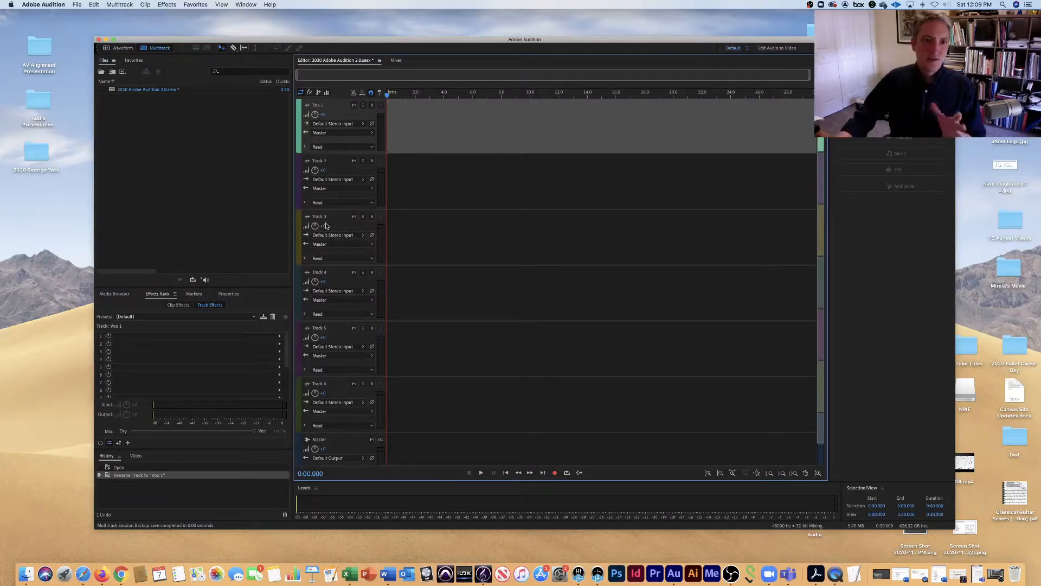
Try out mute, solo and record arm on the Vox 1 track, switching each one on and off again.
left_click(354, 105)
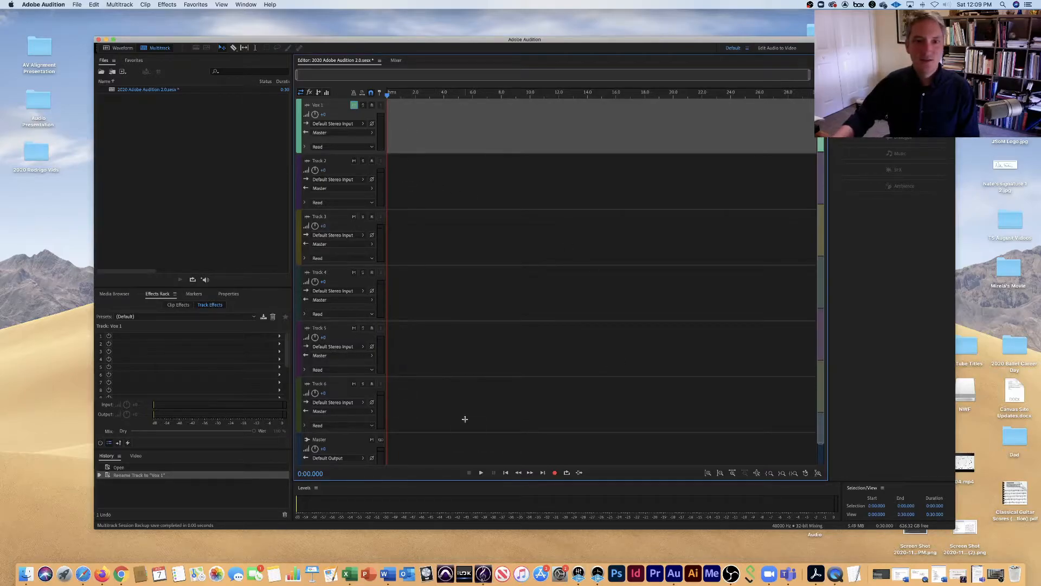
left_click(352, 106)
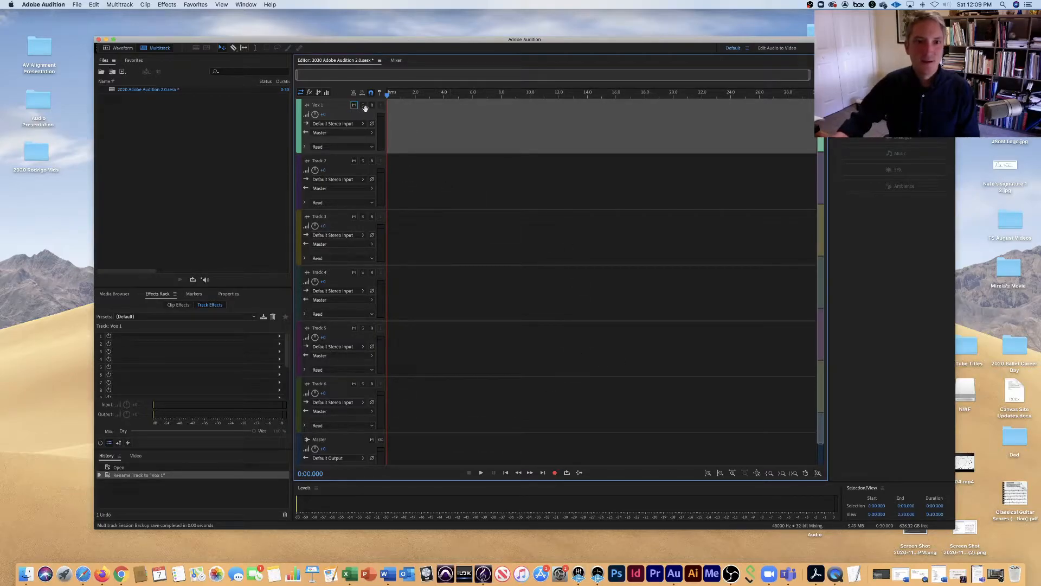
left_click(363, 107)
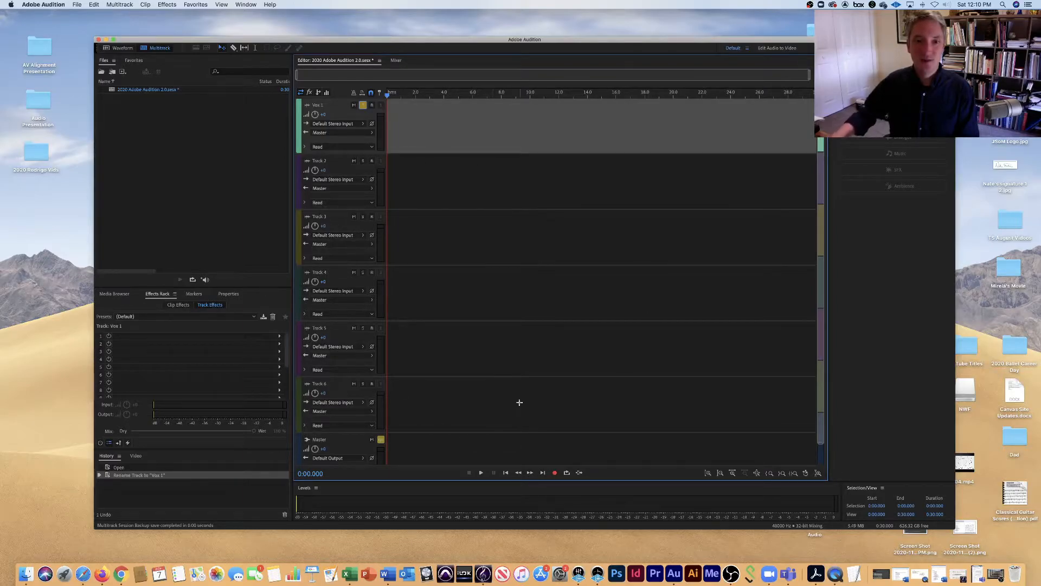
left_click(363, 105)
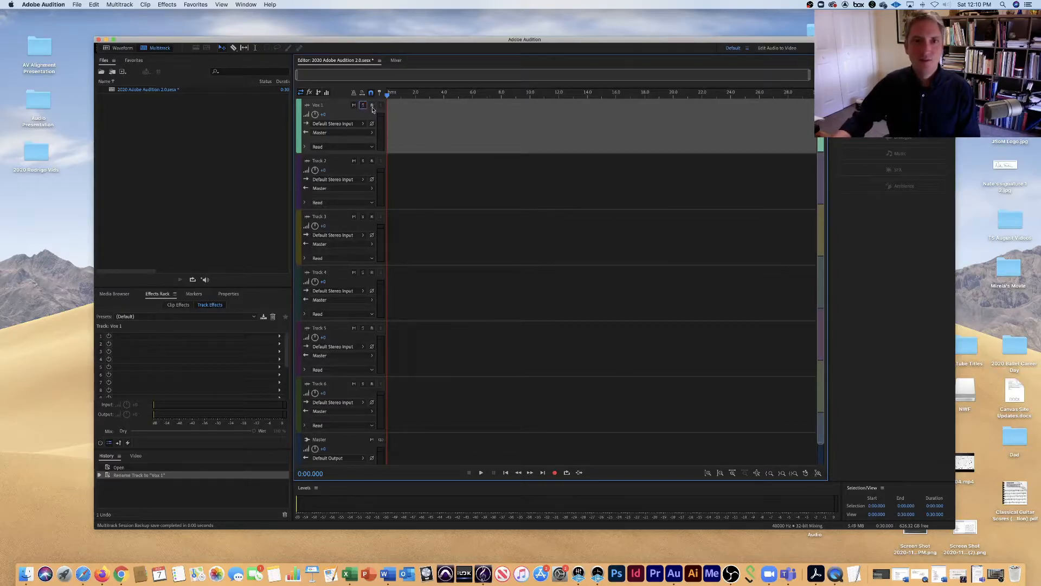
left_click(372, 105)
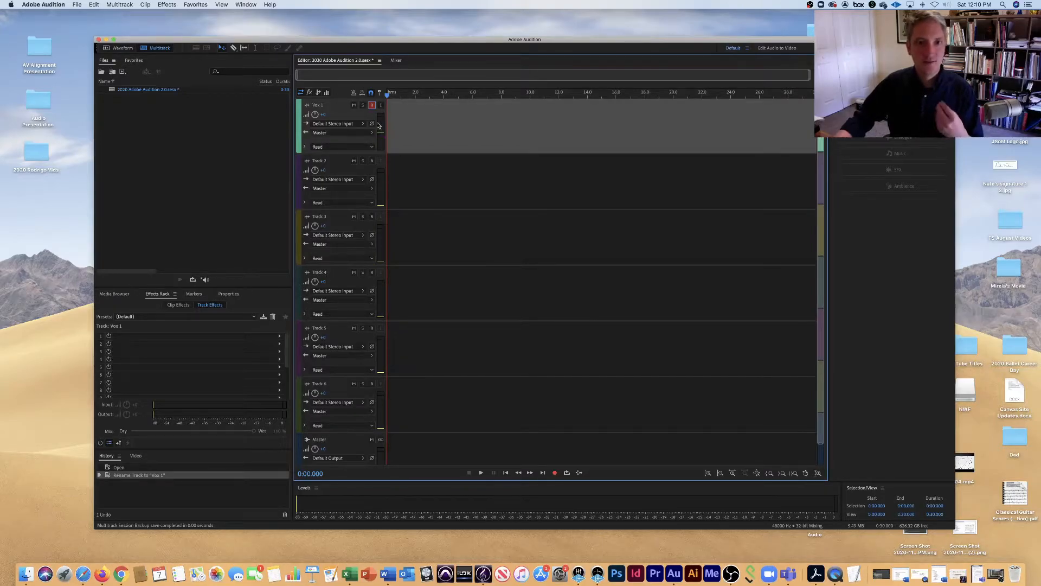
left_click(372, 106)
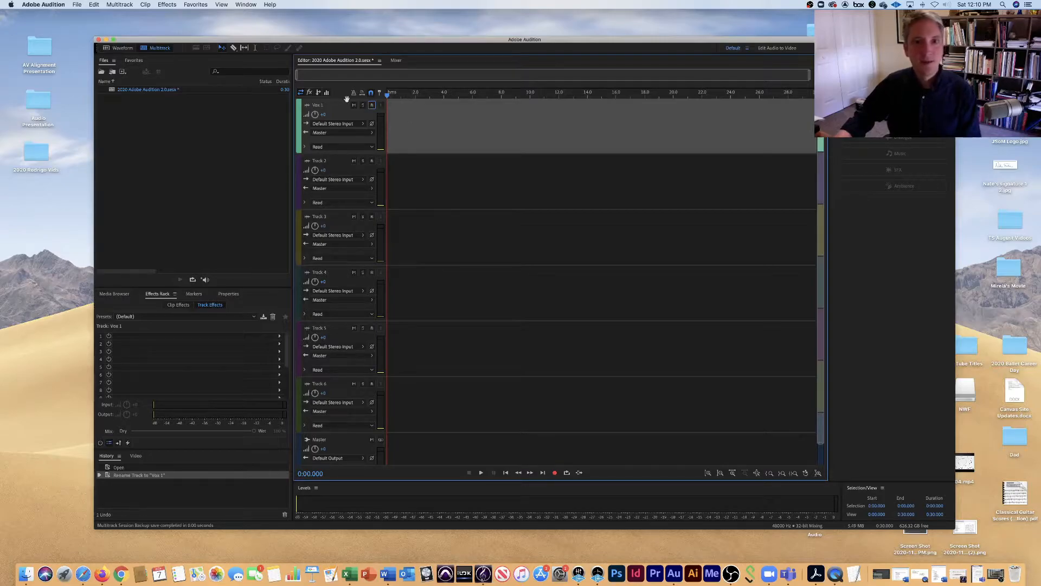
Set the Vox 1 track's input to the mono channel [01M] of the Universal Audio interface.
left_click(361, 126)
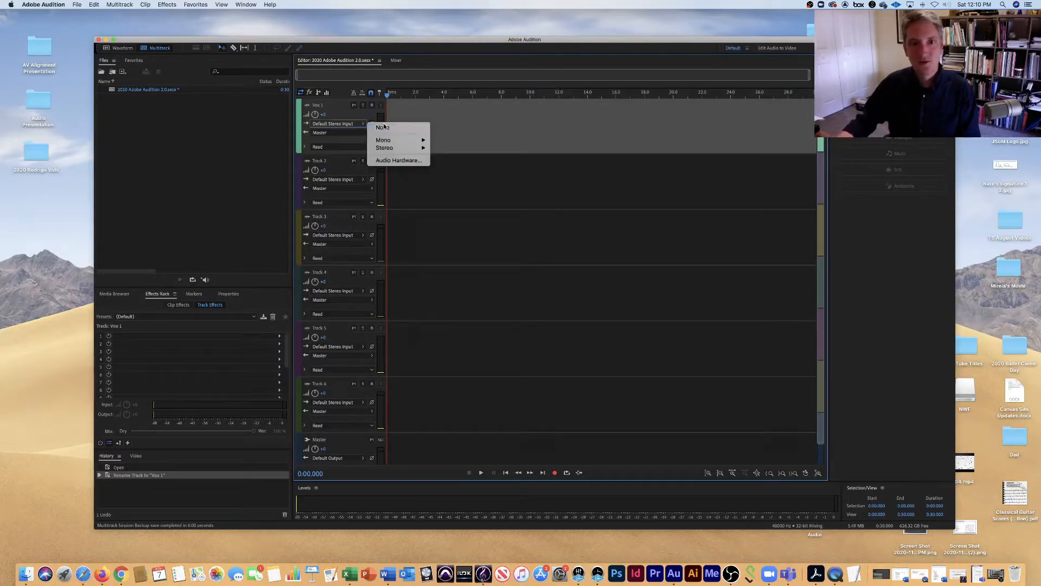
mouse_move(401, 140)
left_click(505, 140)
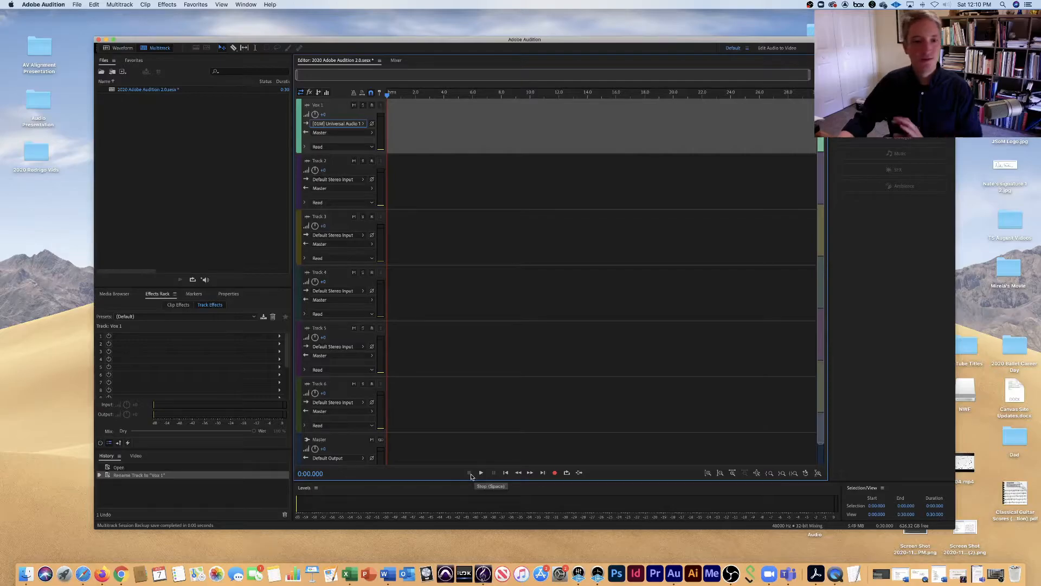
Start and stop playback of the empty session twice, and move the playhead back to the start.
key("space")
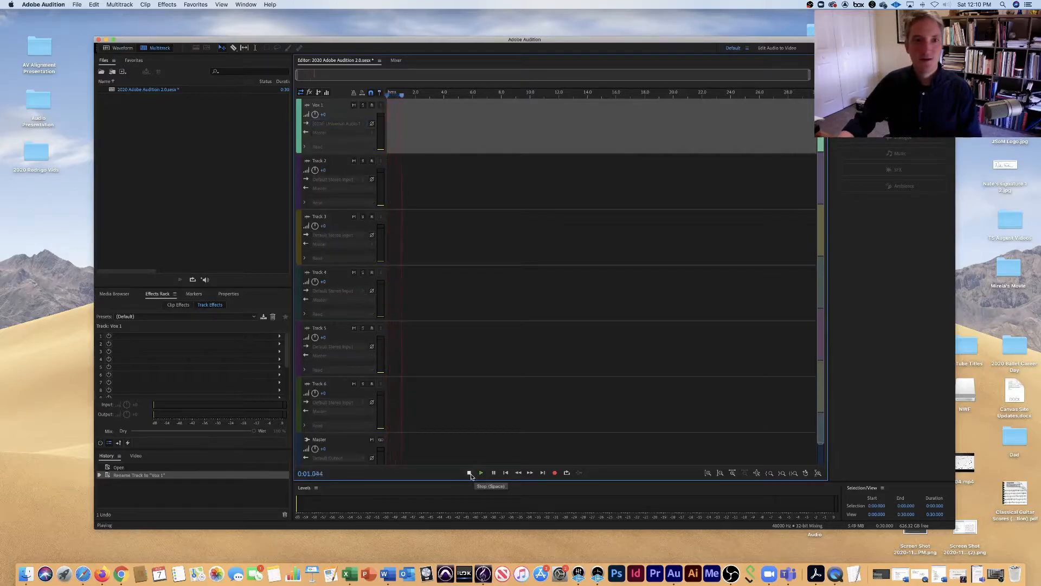
left_click(470, 473)
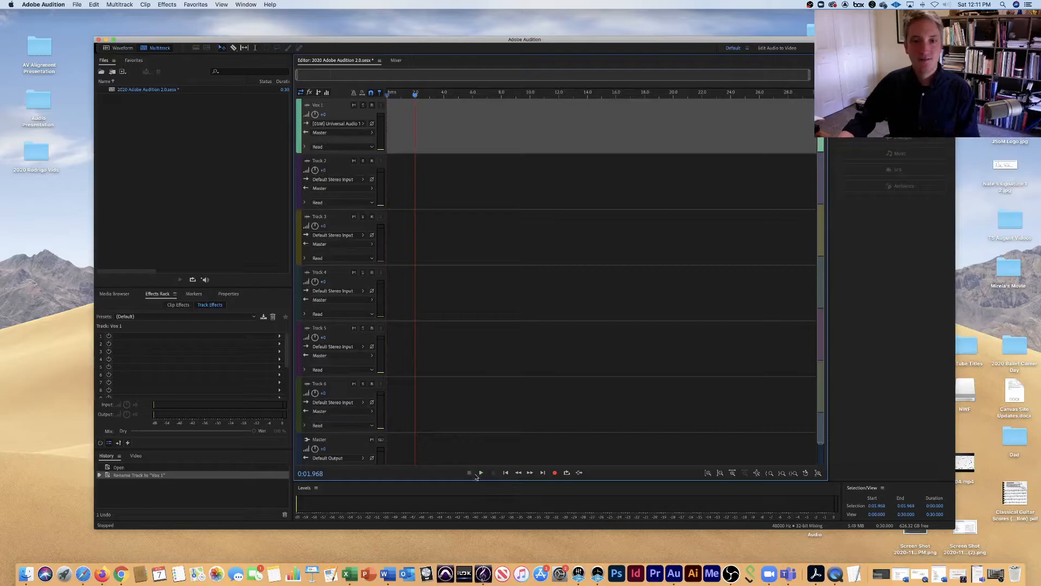
left_click(482, 473)
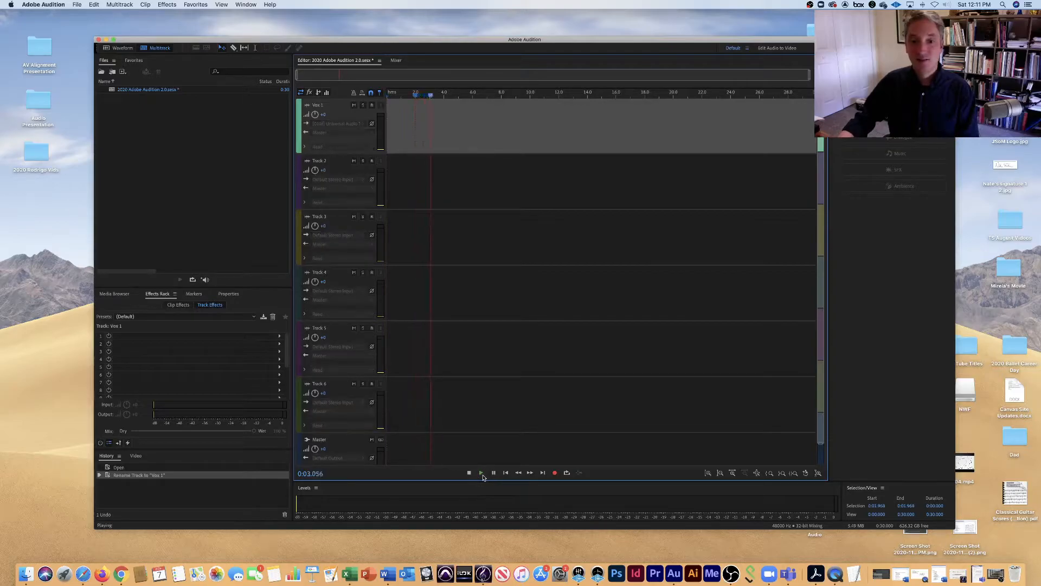
left_click(469, 473)
left_click_drag(440, 93, 386, 93)
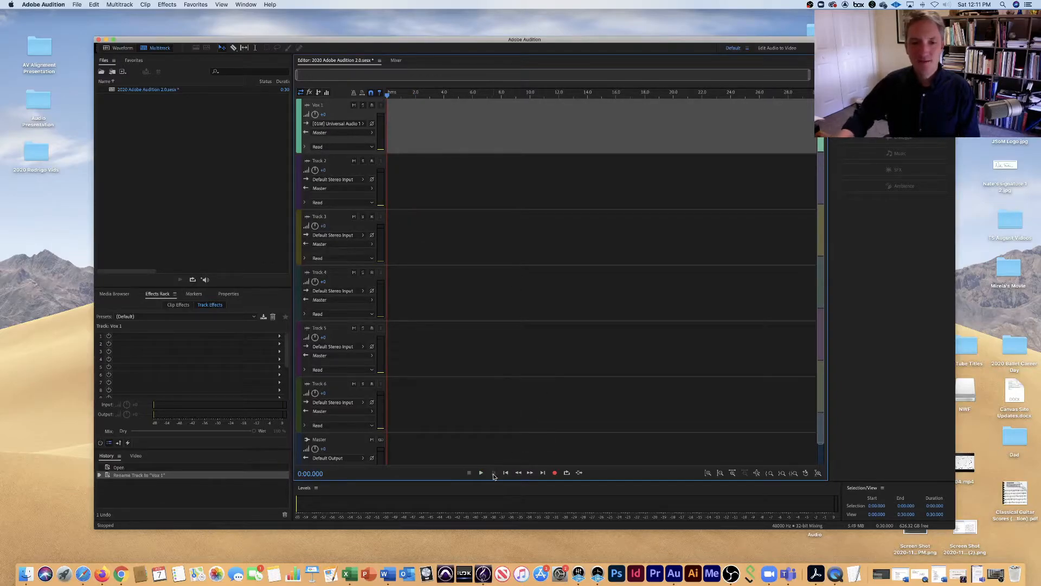
Move the playhead to about 12 seconds, return it to the start, and try fast-forwarding and rewinding along the timeline.
left_click(558, 95)
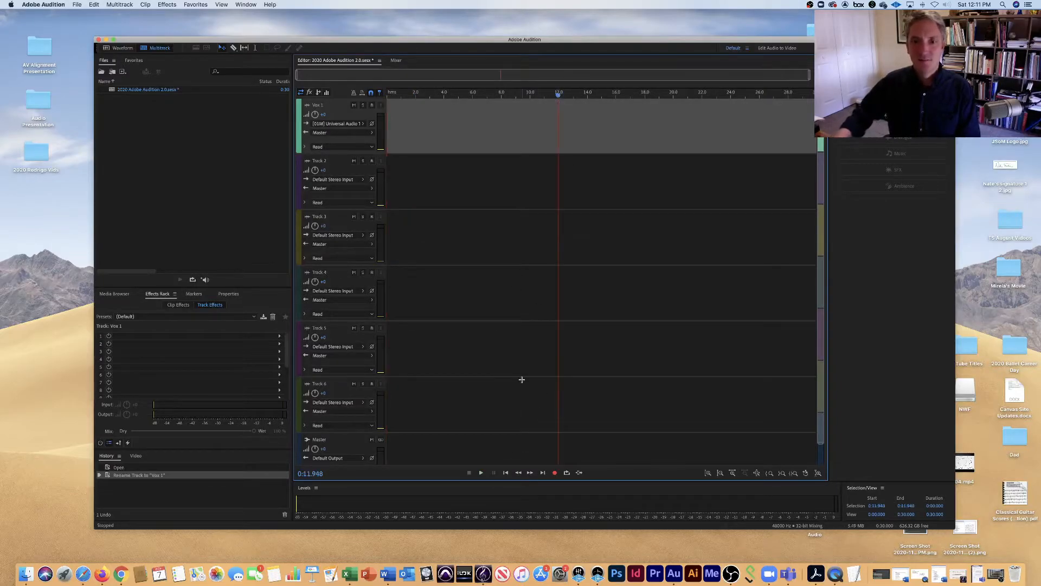
left_click(505, 474)
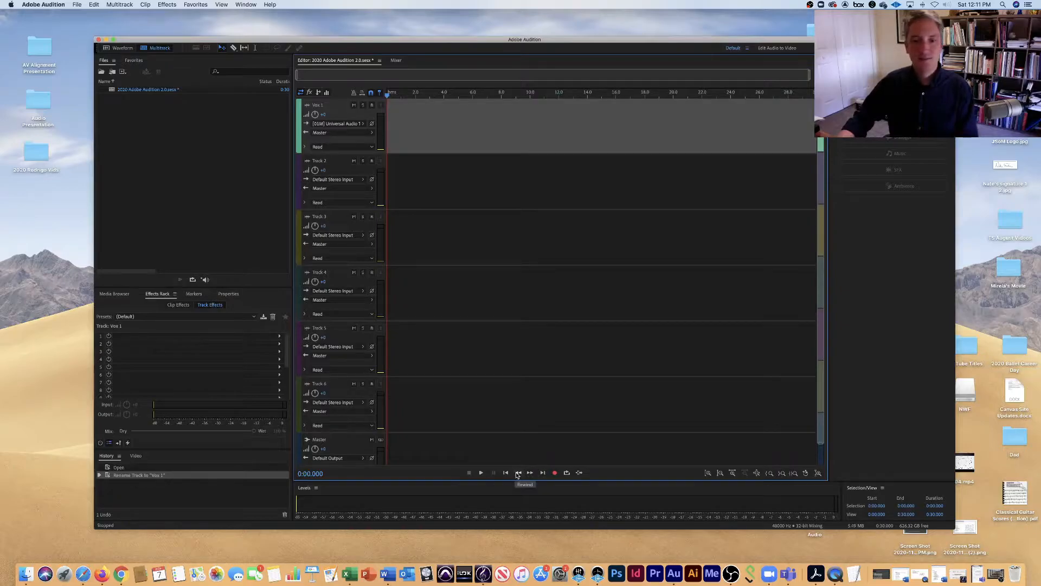
left_click(533, 476)
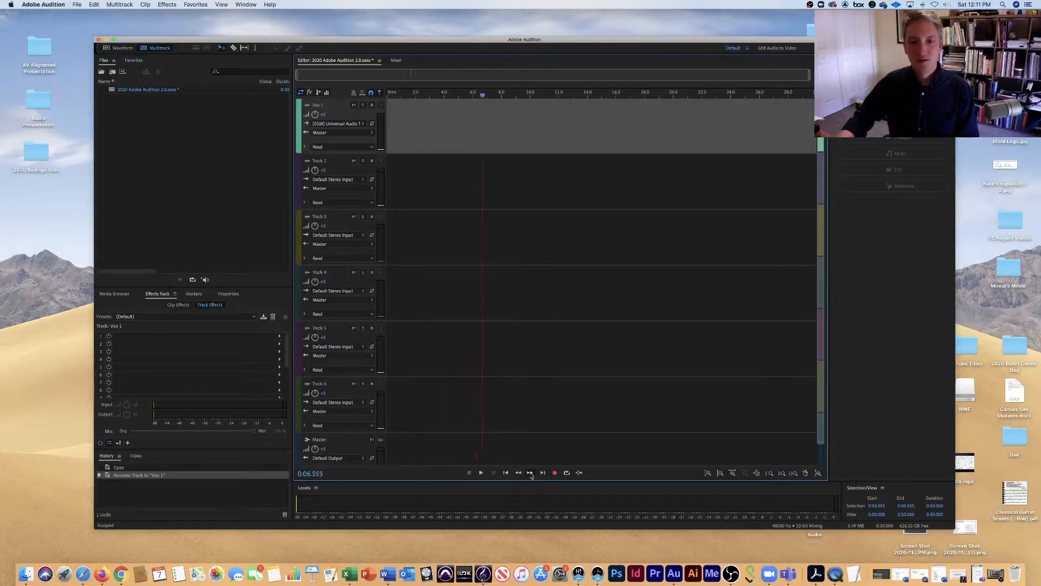
left_click(520, 475)
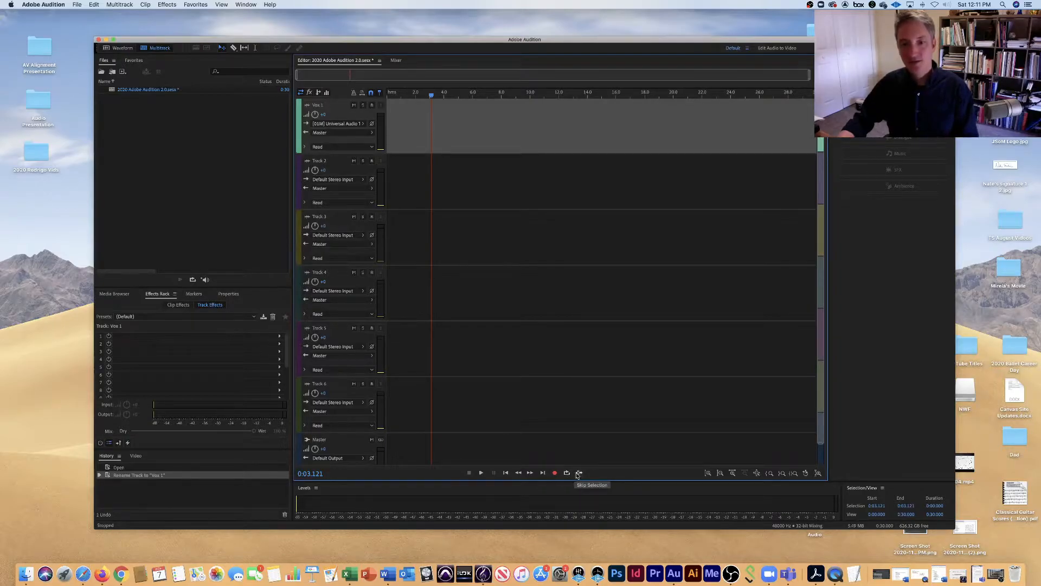
Return the playhead to the start and briefly run and stop the transport with no track armed for recording.
left_click(505, 473)
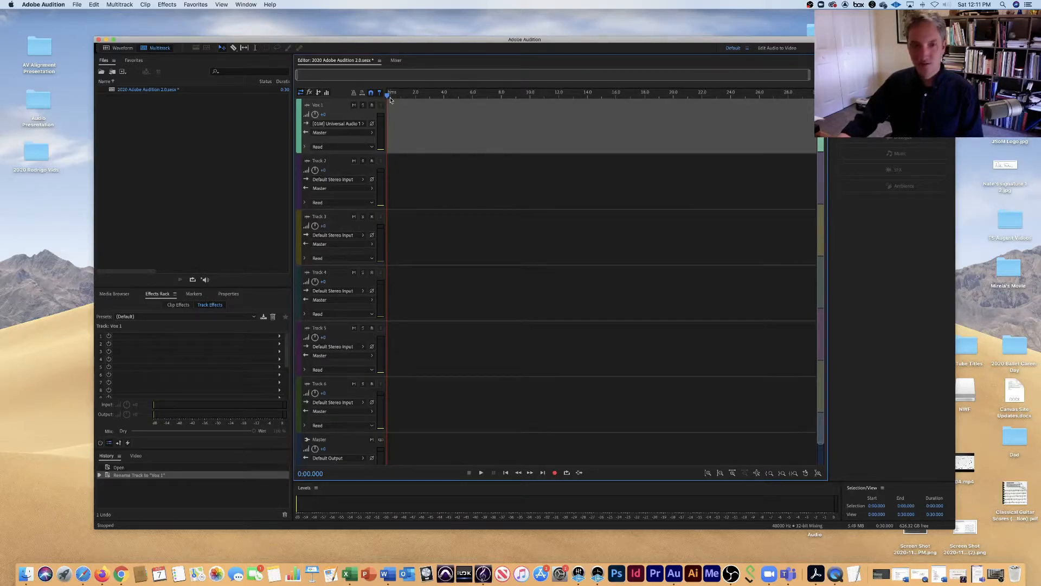
key("space")
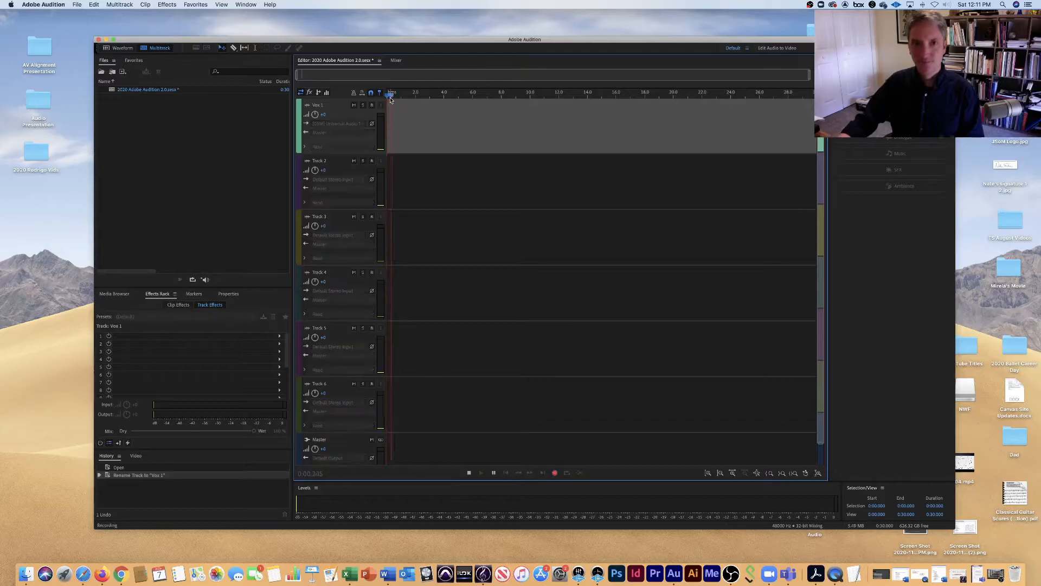
key("space")
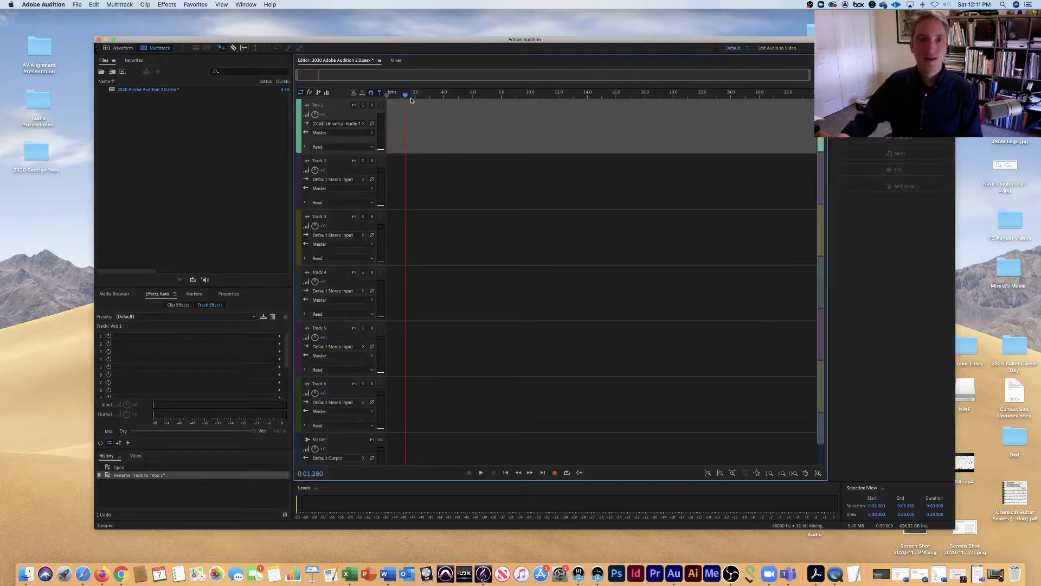
From the start of the timeline, arm the Vox 1 track and record a voice clip about 10.7 seconds long.
left_click_drag(405, 96, 385, 96)
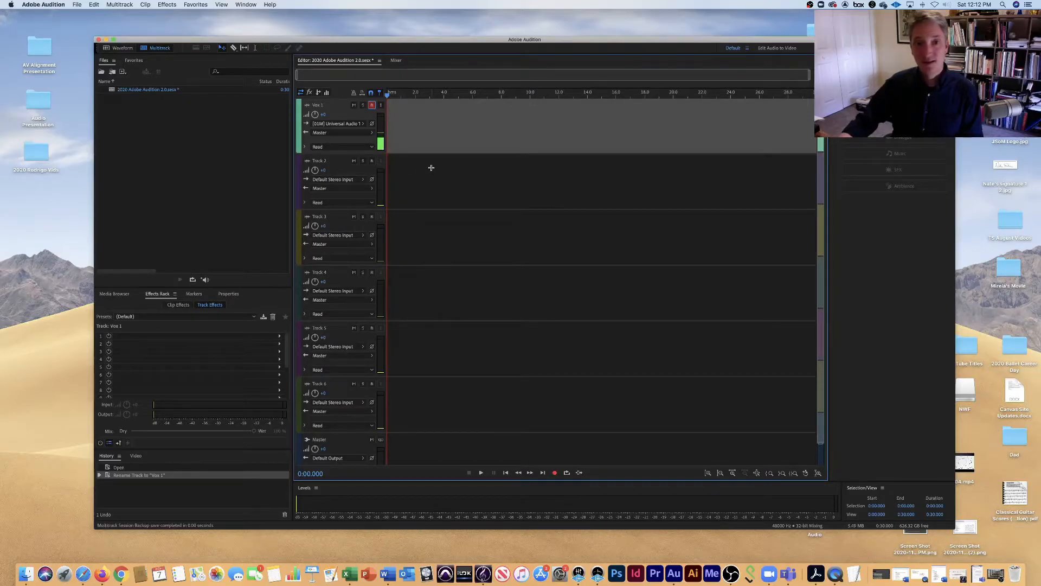
key("shift+space")
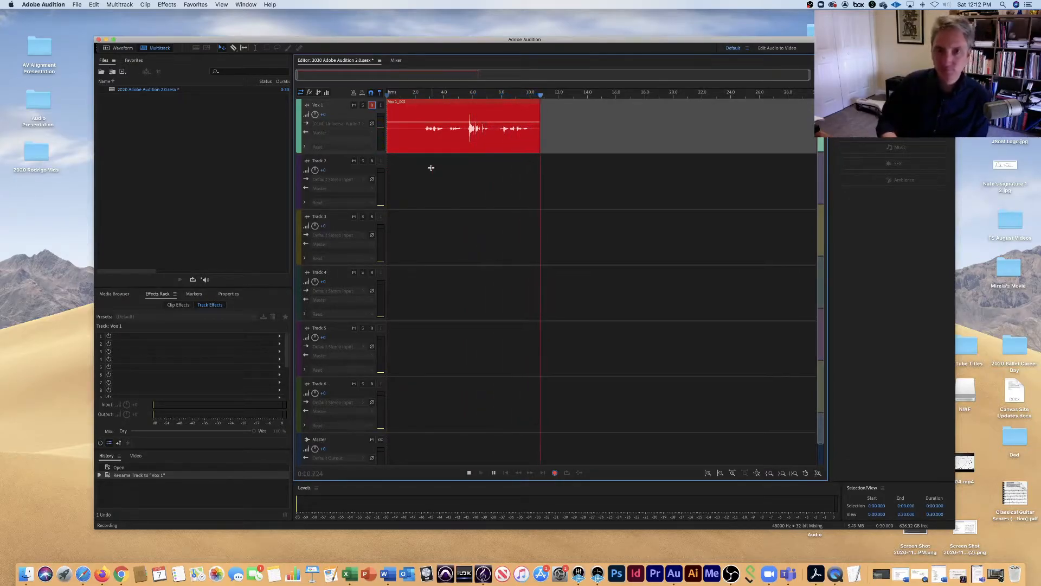
key("space")
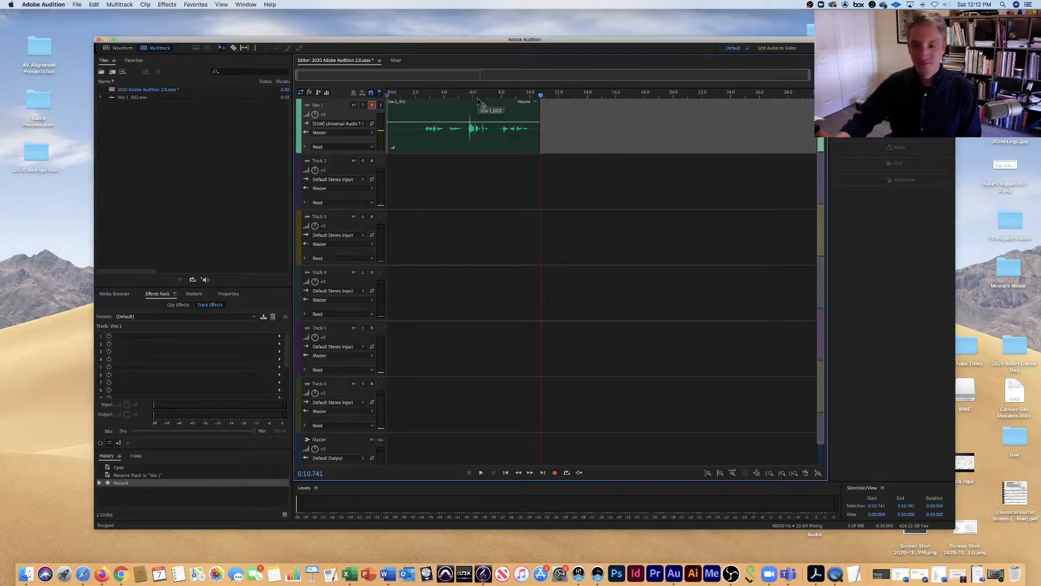
Play the Vox 1 recording back from the start, stop it, and return the playhead to the beginning.
left_click(506, 473)
key("space")
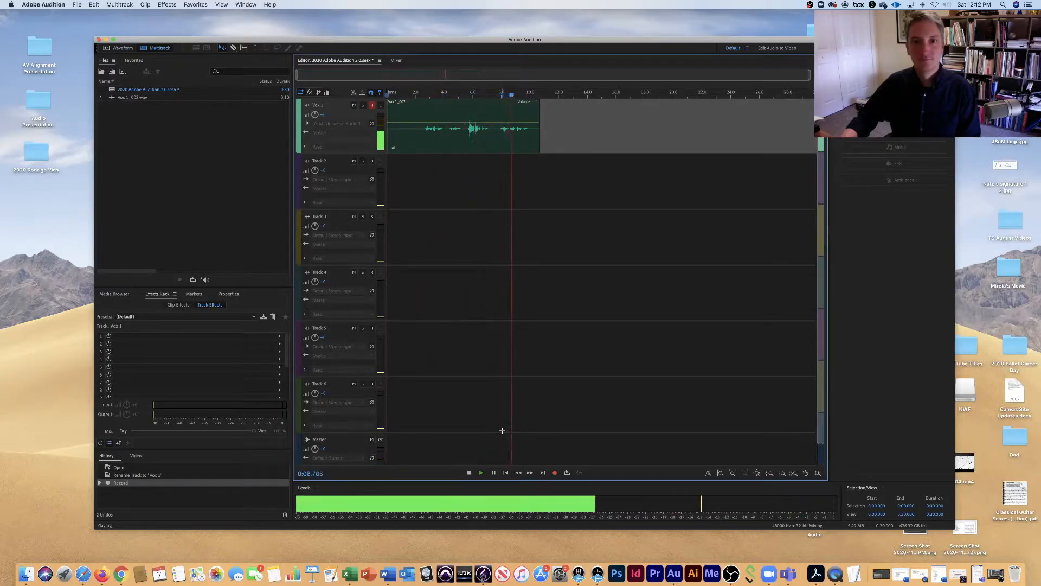
key("space")
left_click(390, 96)
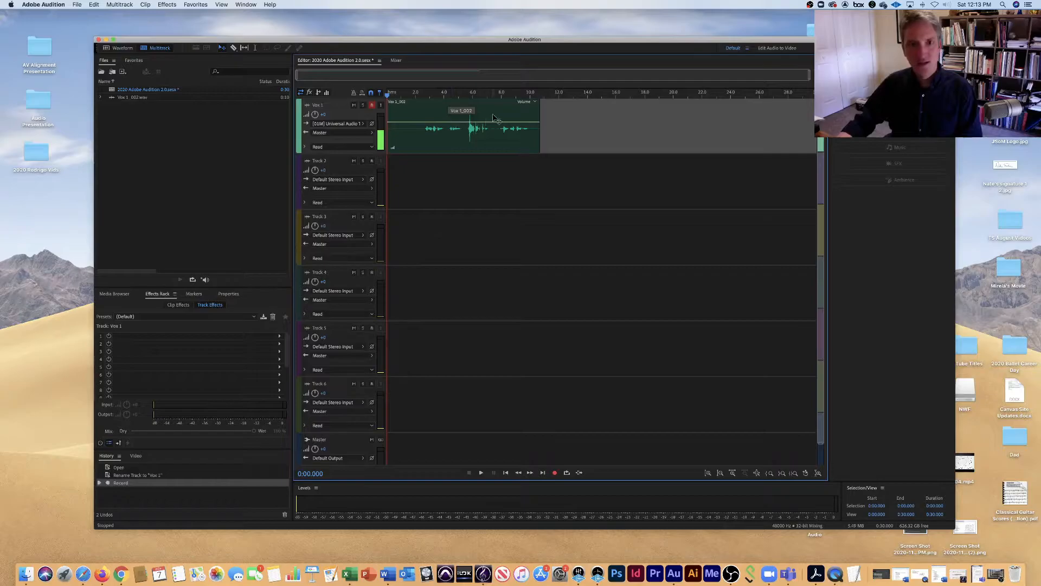
Select the recorded Vox 1 clip, try out the Razor, Slip and Time Selection tools, and go back to the Move tool.
left_click(510, 111)
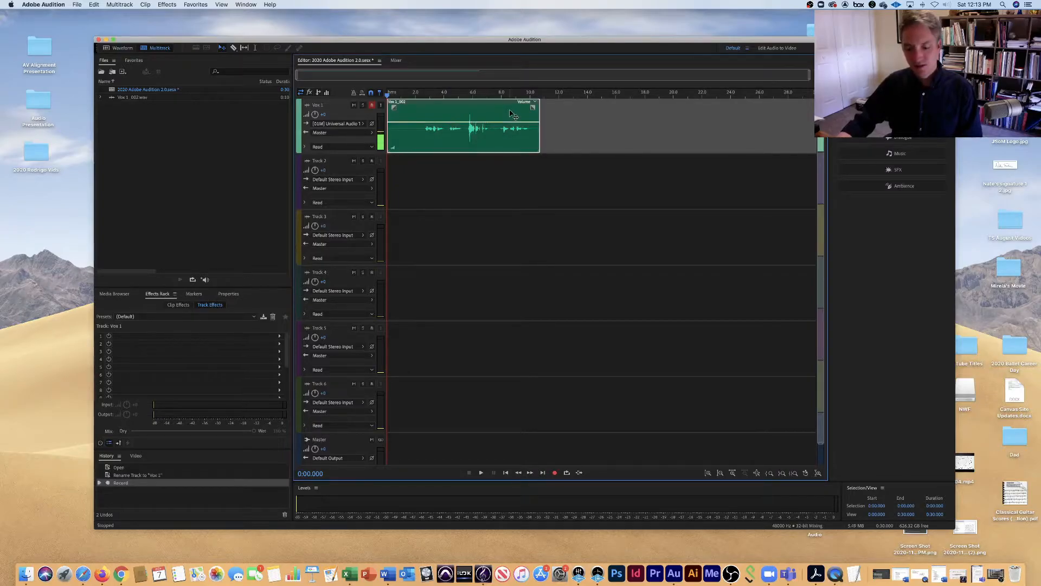
key("r")
key("y")
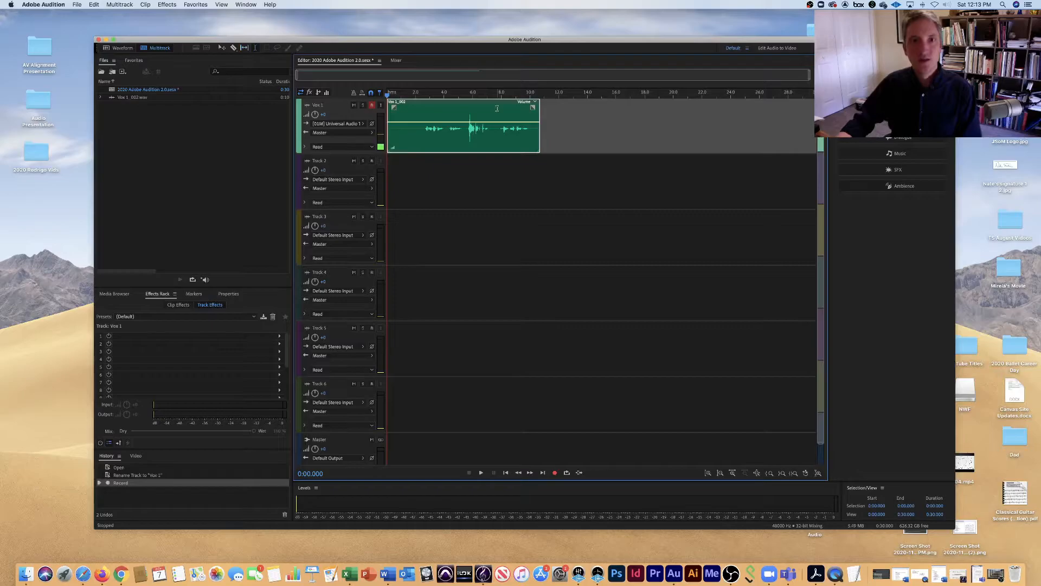
key("v")
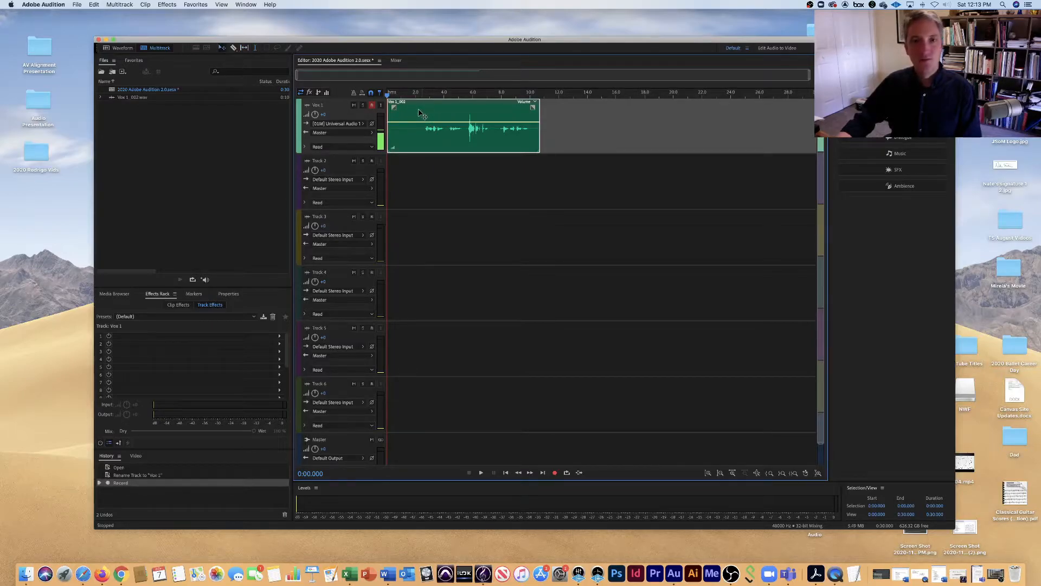
Move the Vox 1 clip to start at about 3.3 seconds, and try out its fade-in and fade-out handles.
left_click_drag(421, 114, 469, 129)
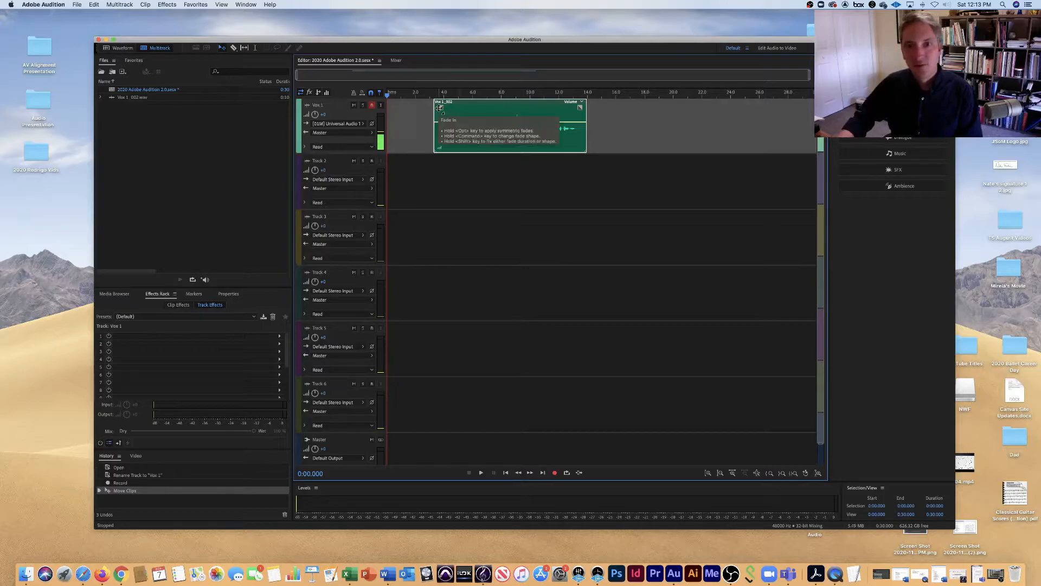
mouse_move(441, 107)
left_mouse_down()
mouse_move(488, 109)
mouse_move(441, 107)
left_mouse_up()
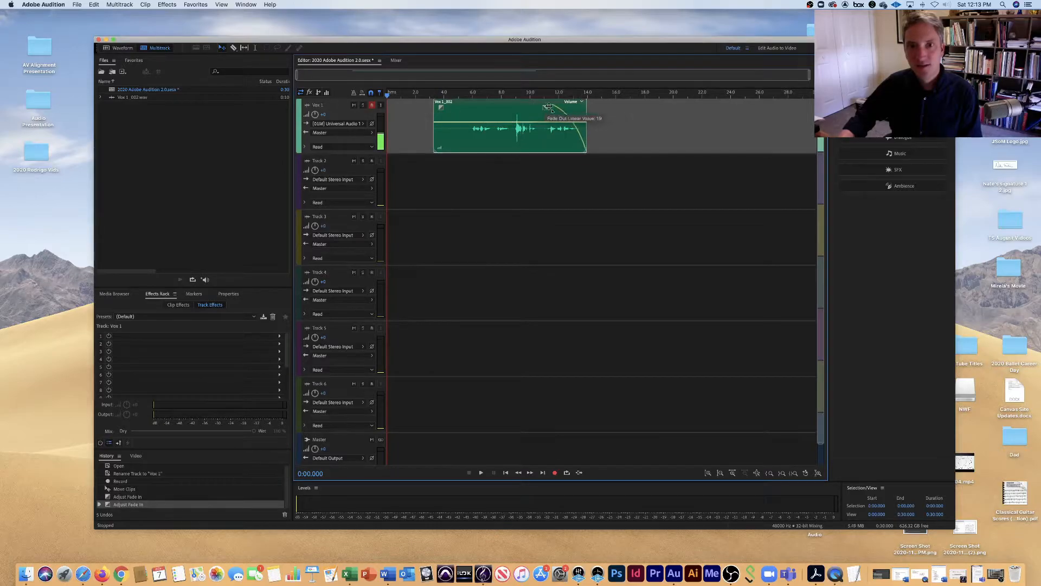
Add volume keyframes to the clip at about 5.5 and 8.1 seconds, and try a lowered keyframe between them before deleting it.
left_click(465, 124)
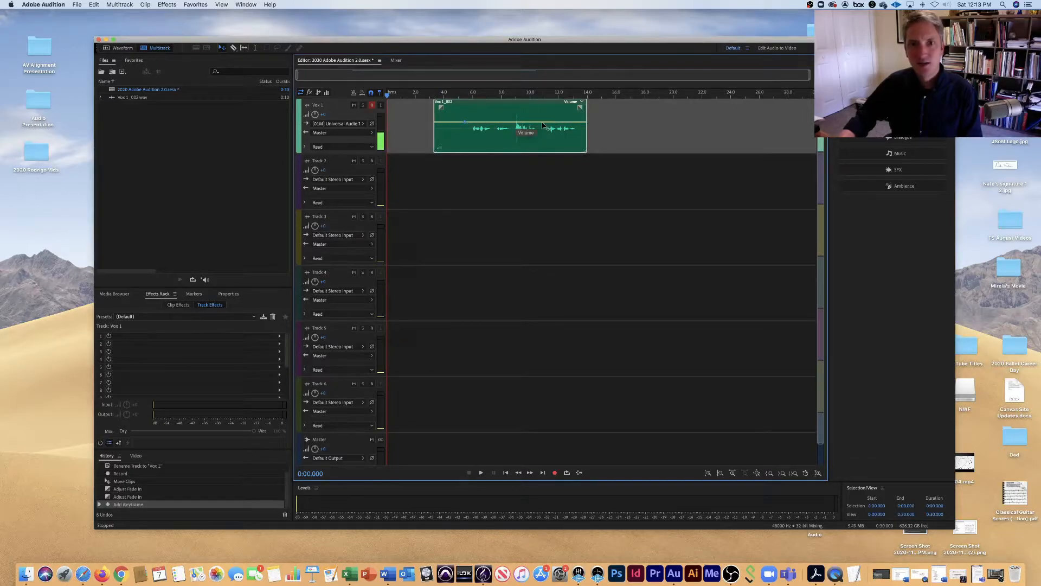
left_click(503, 123)
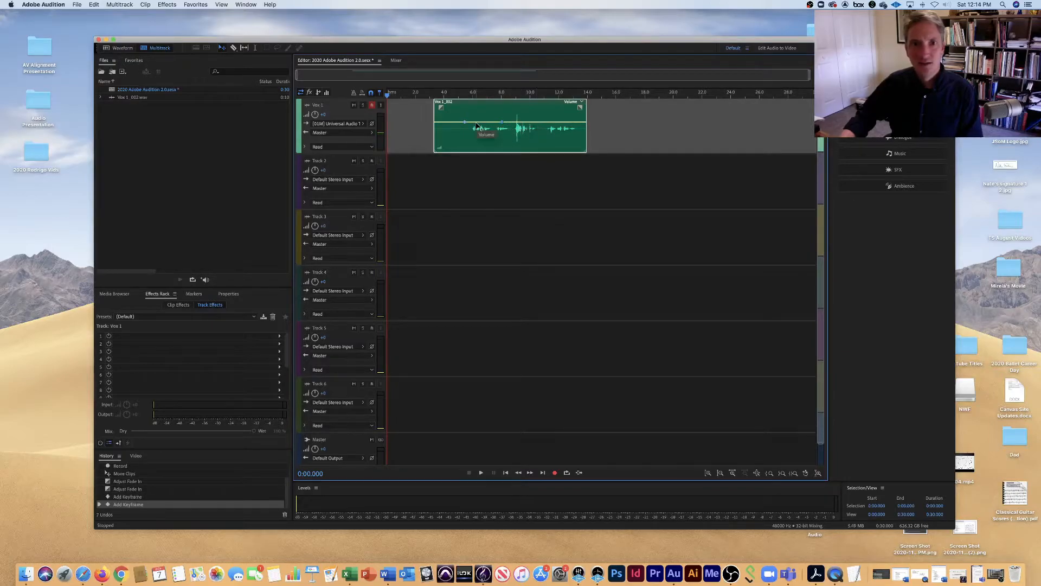
left_click_drag(476, 126, 473, 132)
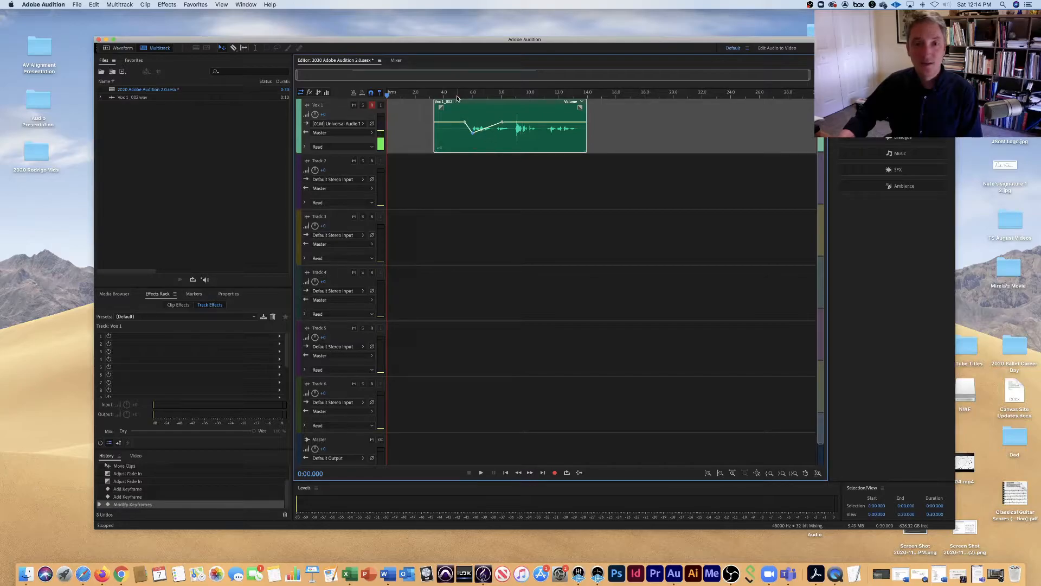
key("Delete")
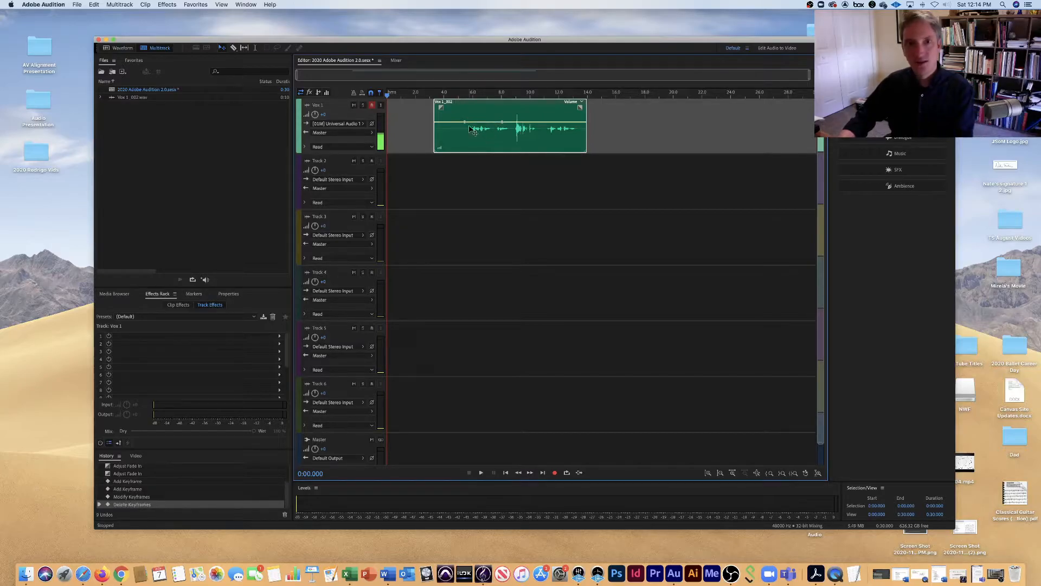
Play the clip from about 5.3 seconds to hear the passage between the two volume keyframes.
left_click(462, 96)
key("space")
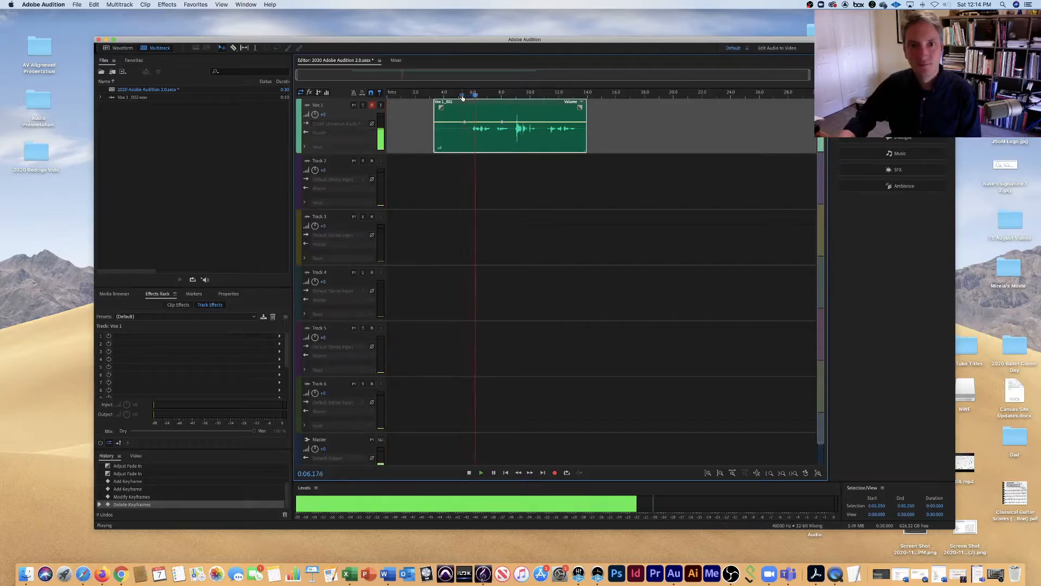
key("space")
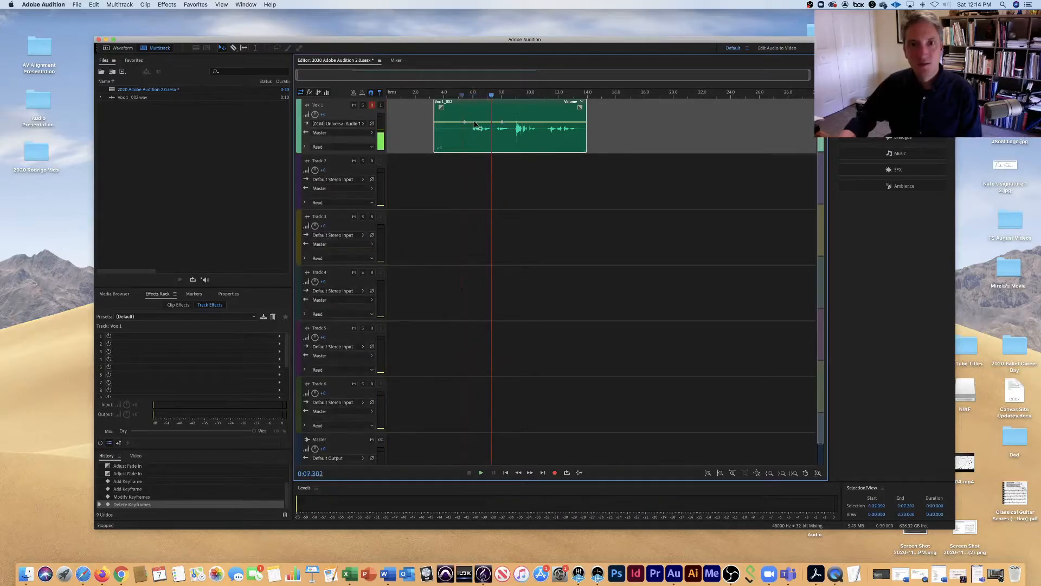
Lower the clip's volume between the outer keyframes with two inner keyframes, and play the passage from about 5.7 seconds.
mouse_move(475, 126)
left_mouse_down()
mouse_move(475, 137)
mouse_move(491, 134)
left_mouse_up()
left_click_drag(492, 97, 467, 96)
key("space")
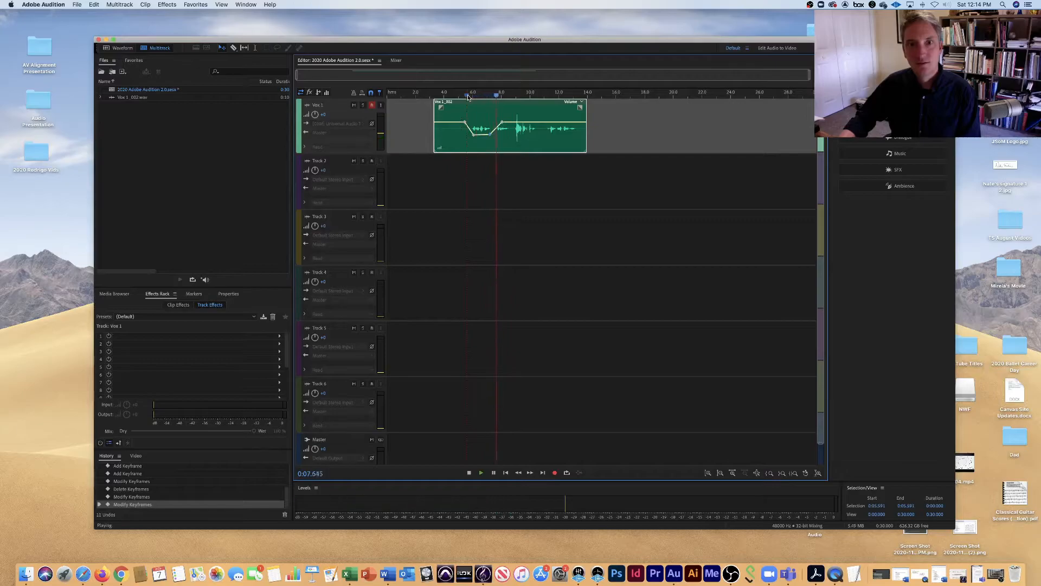
key("space")
Raise the two inner volume keyframes above the original level, and play the passage from about 4.7 seconds.
left_click_drag(503, 96, 454, 96)
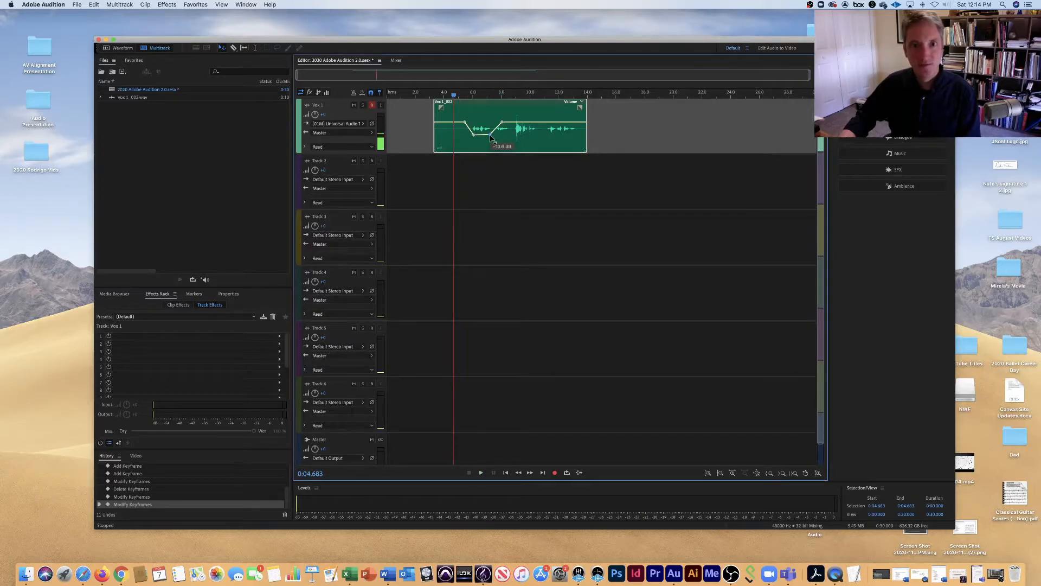
left_click_drag(492, 138, 474, 113)
key("space")
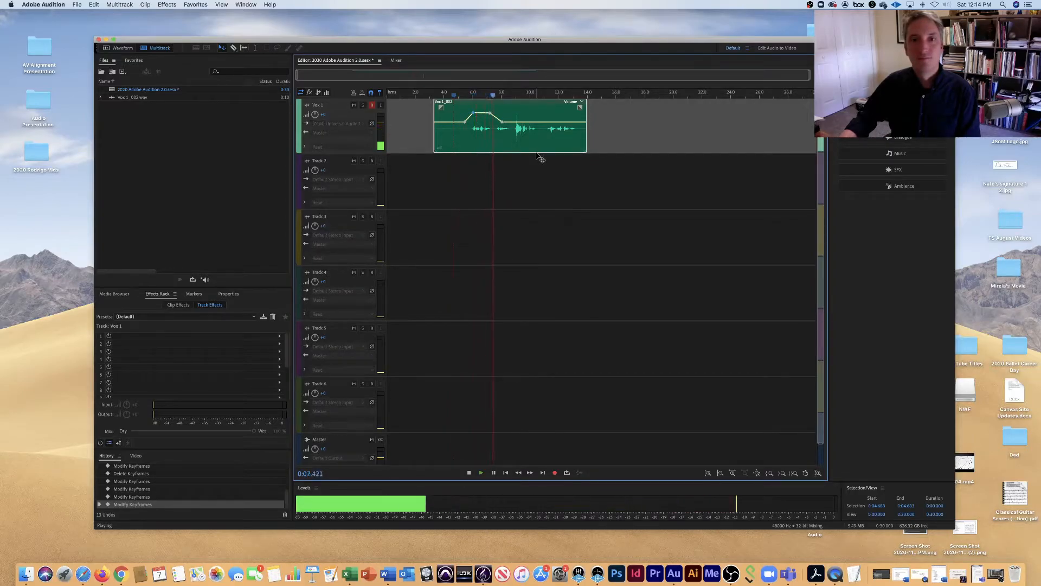
key("space")
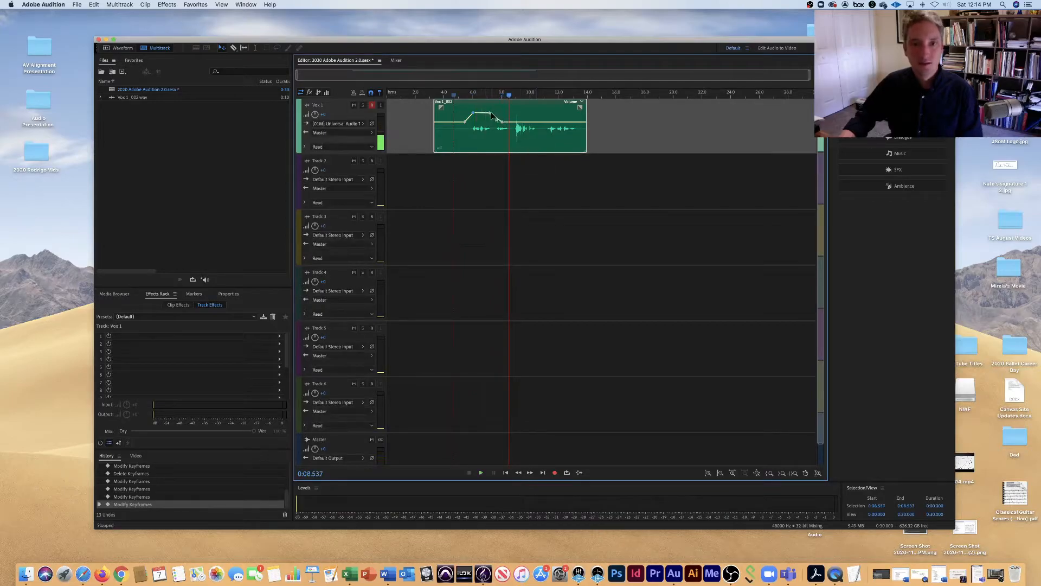
Delete the two raised inner volume keyframes and play the passage again from about 5.8 seconds.
key("Delete")
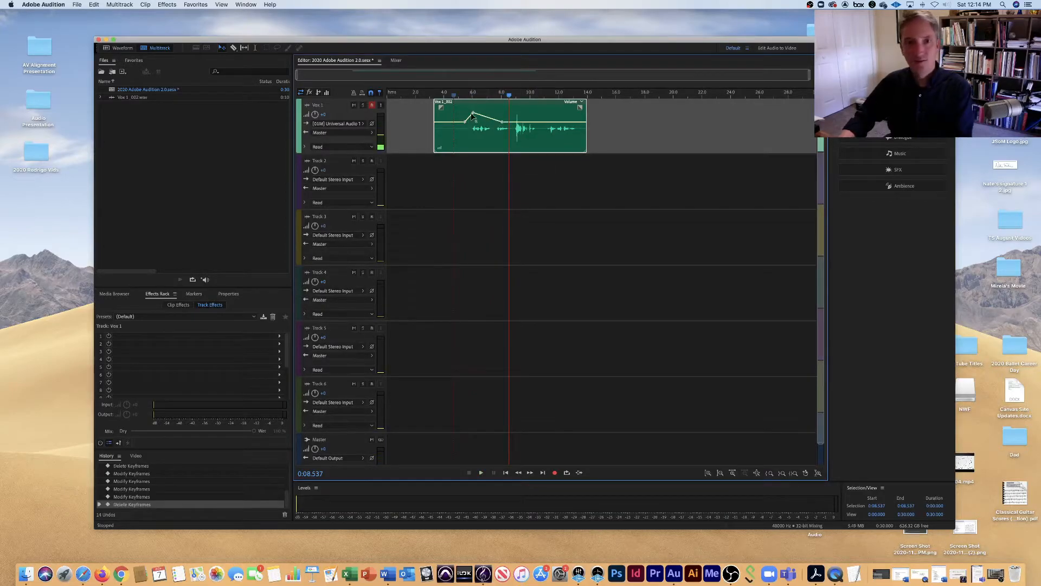
key("Delete")
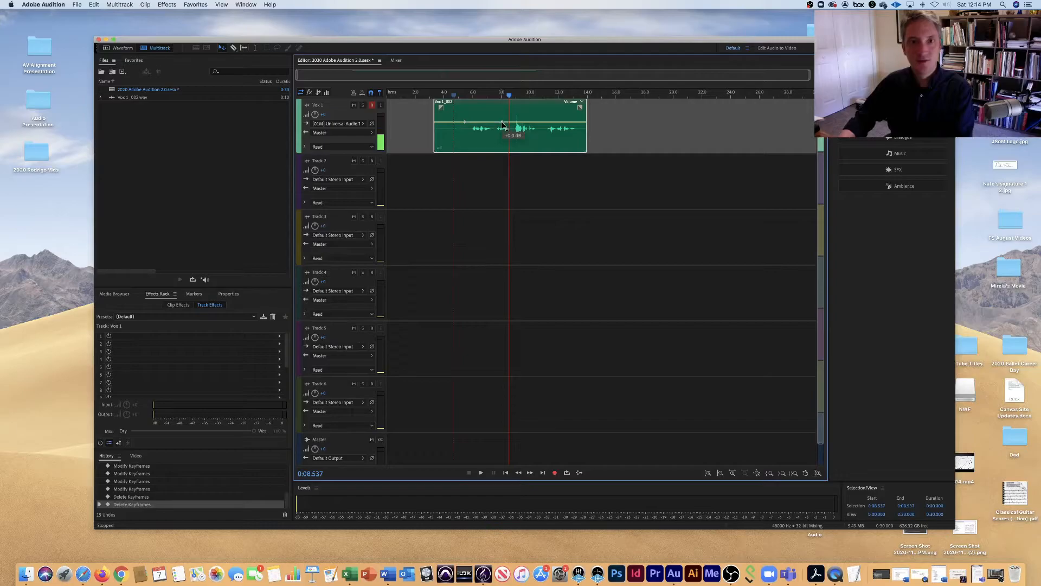
left_click(470, 94)
key("space")
key("space")
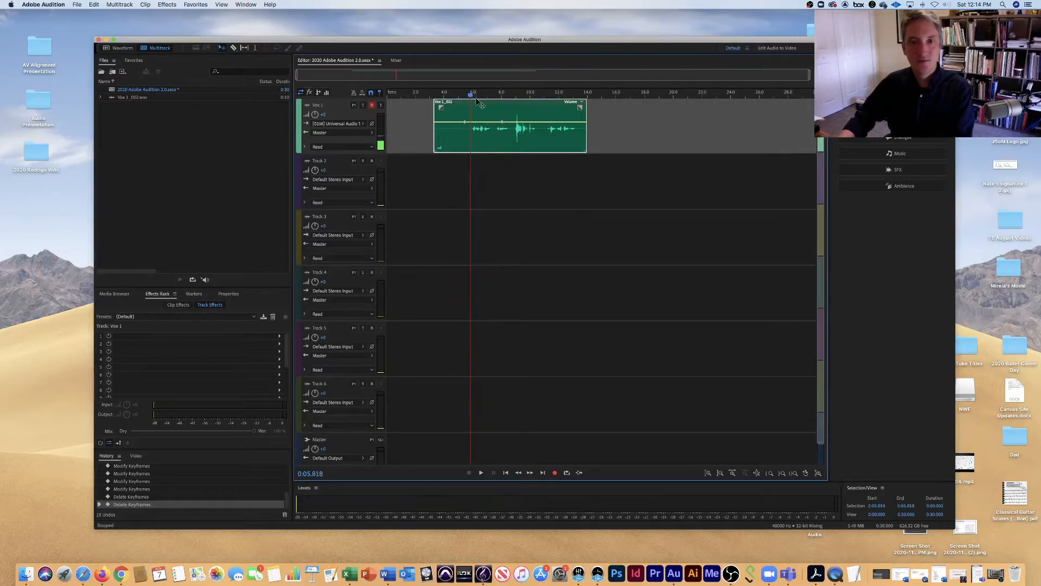
key("space")
key("space")
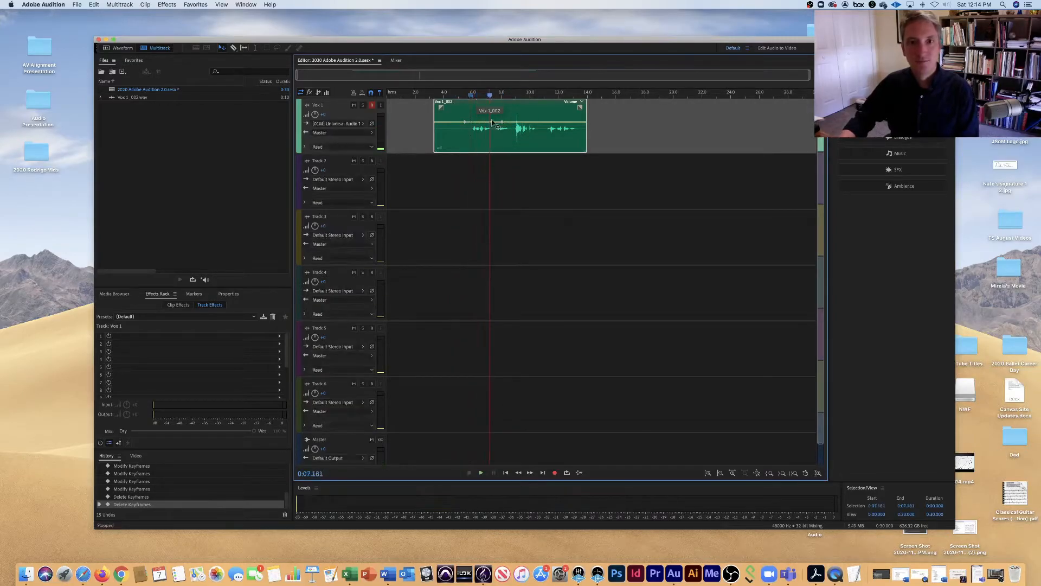
Delete the two remaining volume keyframes from the Vox 1 clip.
left_click(503, 124)
key("Delete")
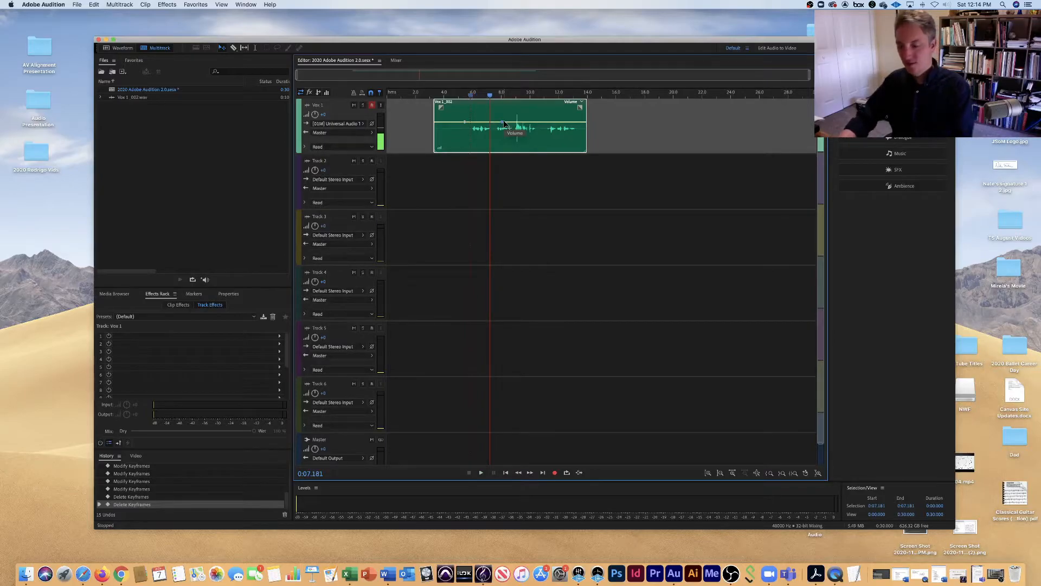
left_click(467, 126)
key("Delete")
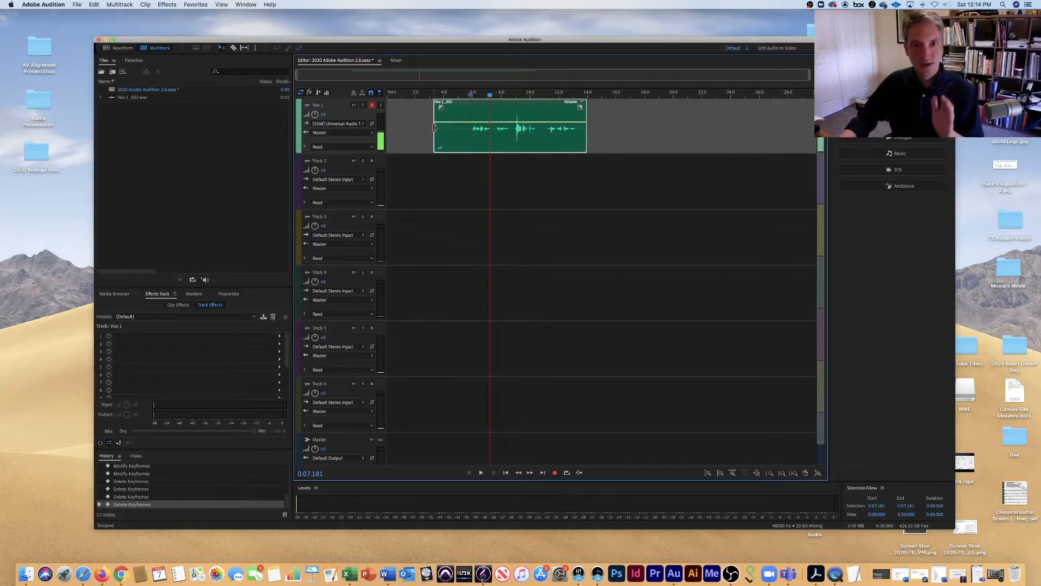
Trim the clip's start to about 5.8 seconds and its end to about 13.4 seconds, and extend both edges back to full length.
left_click_drag(435, 128, 470, 129)
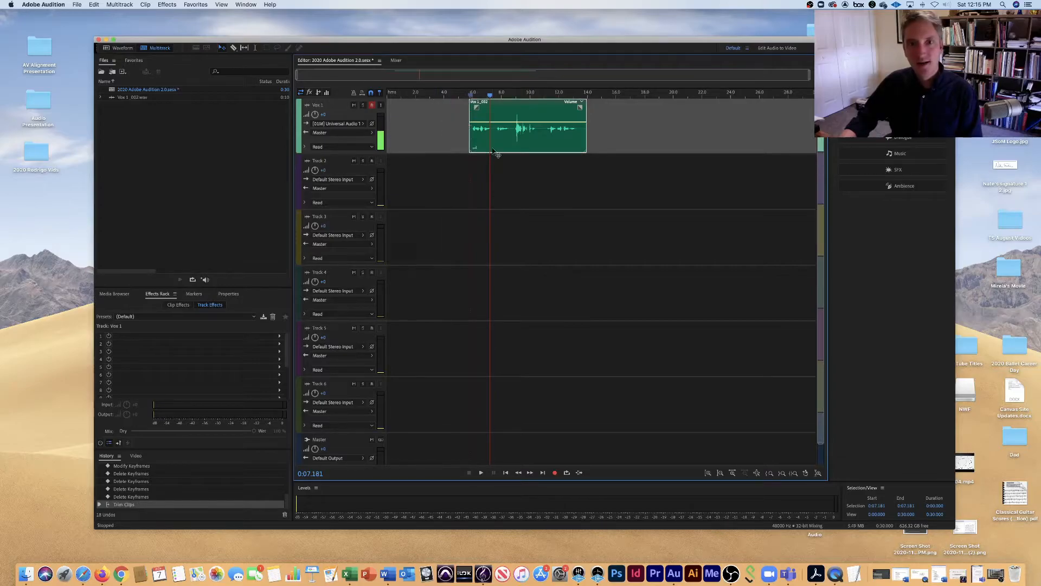
left_click_drag(585, 129, 578, 131)
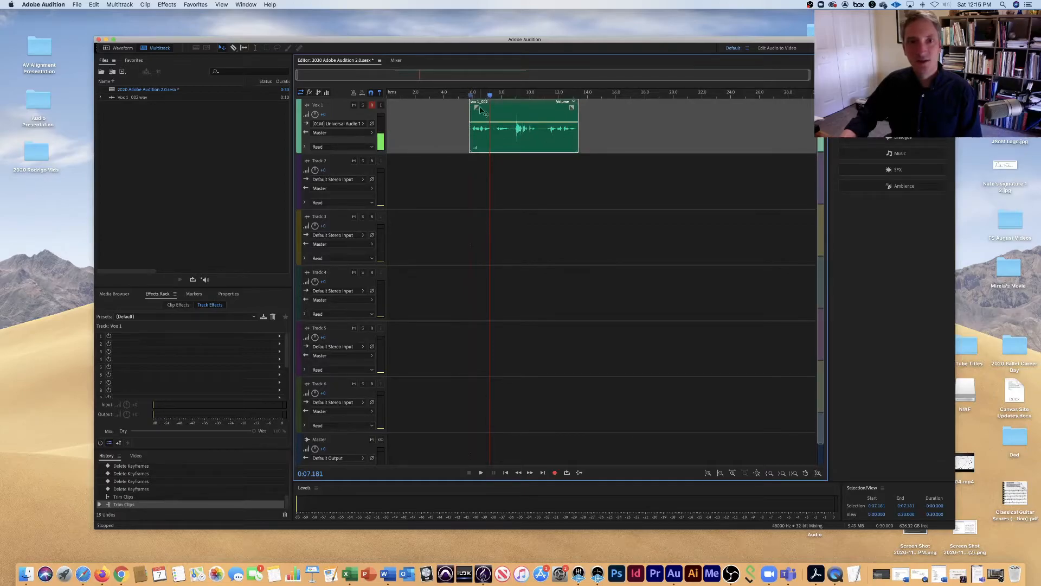
left_click_drag(469, 128, 434, 127)
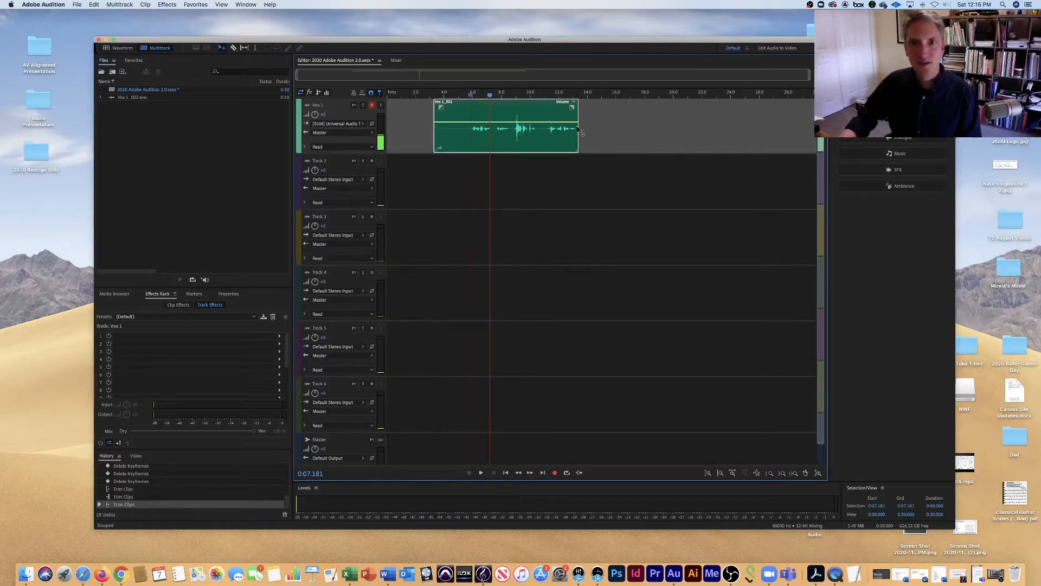
left_click_drag(579, 131, 586, 130)
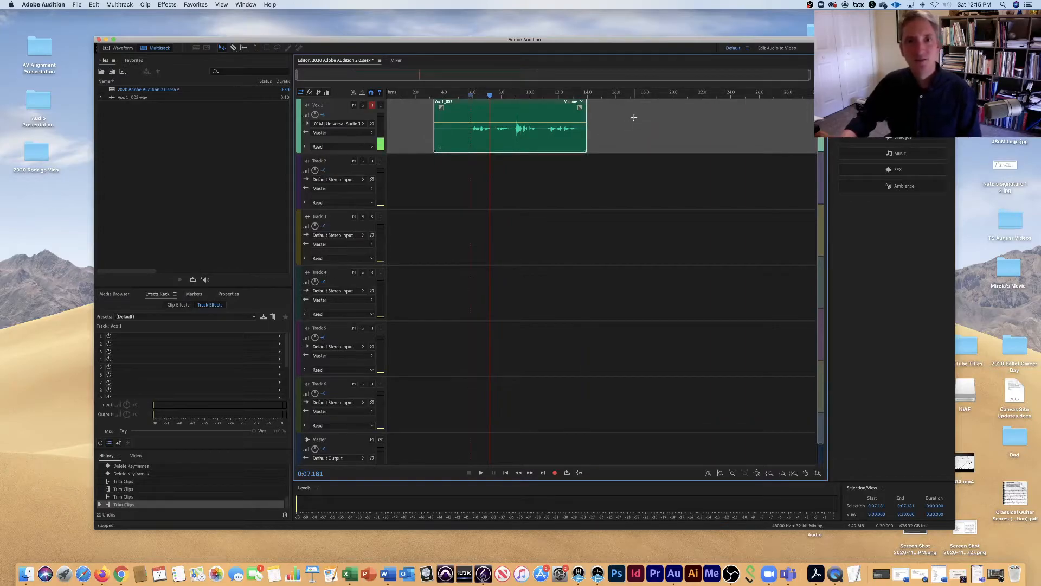
Cut the Vox 1 clip with the Razor tool at about 5.8 seconds and about 13.3 seconds.
left_click(234, 47)
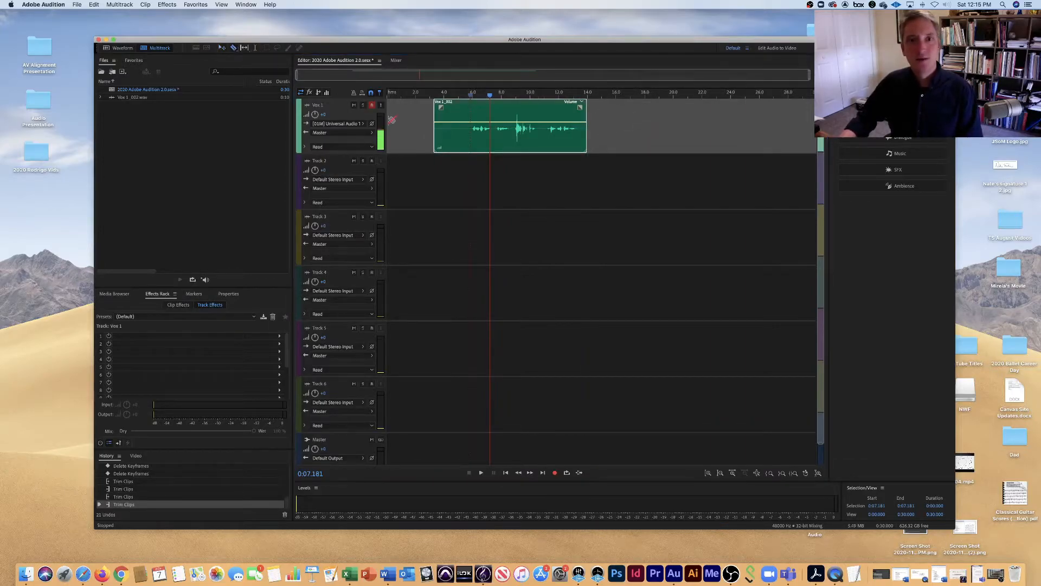
left_click_drag(489, 96, 421, 97)
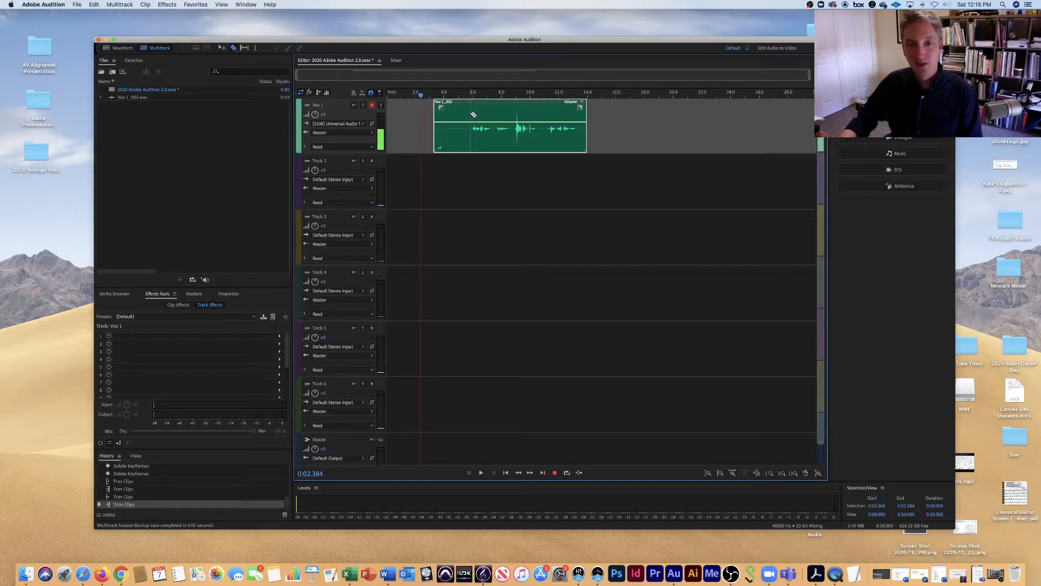
left_click(471, 115)
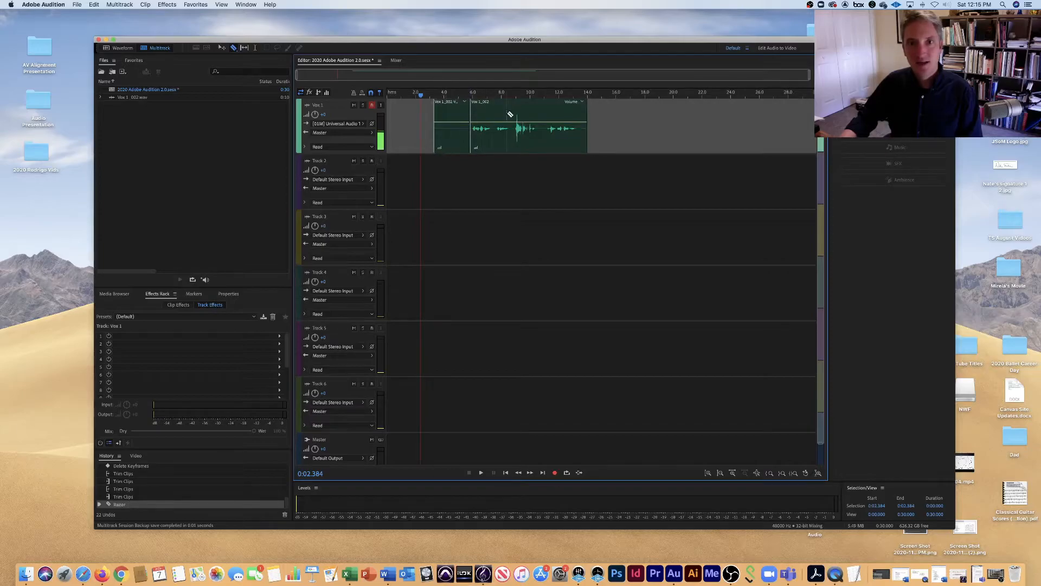
left_click(578, 115)
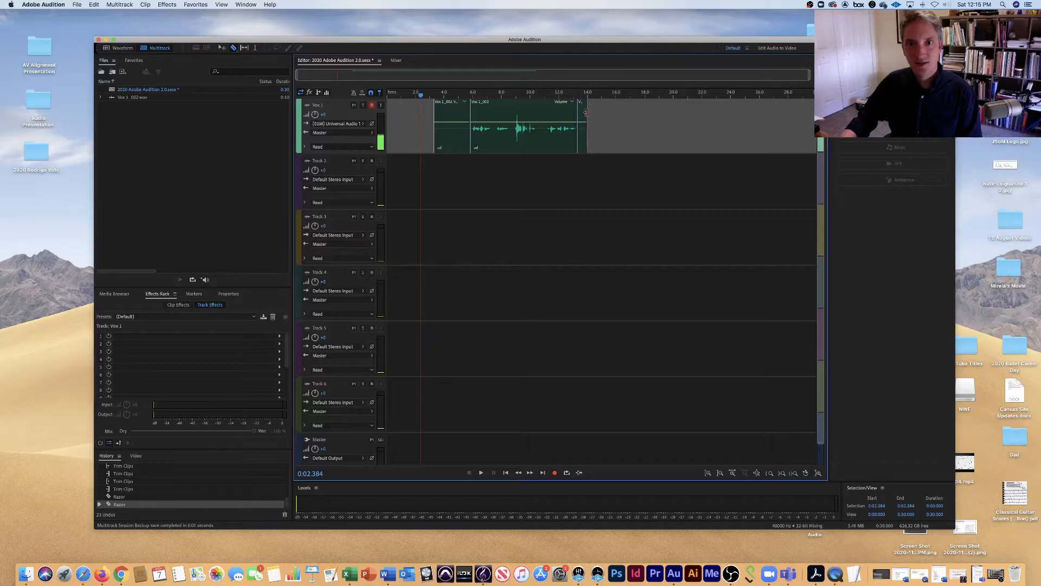
Delete the short end piece and the silent beginning piece of the cut Vox 1 clip.
key("v")
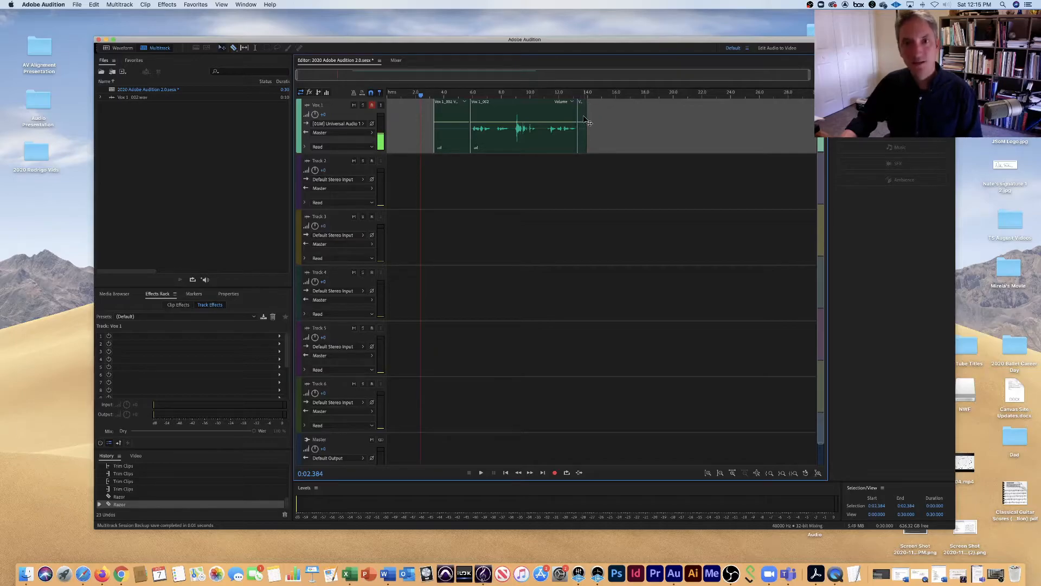
left_click(584, 113)
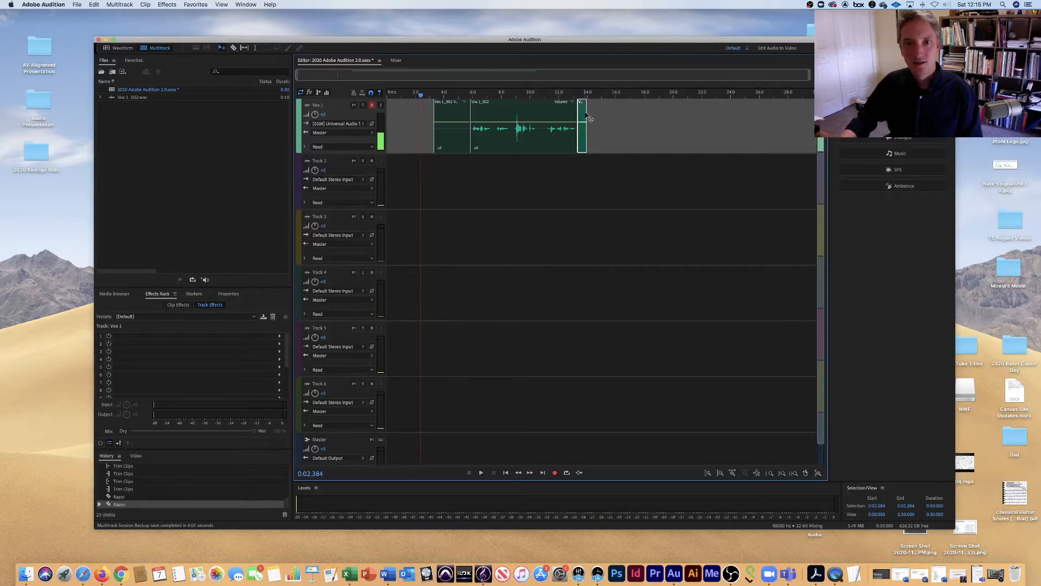
key("Delete")
left_click(444, 118)
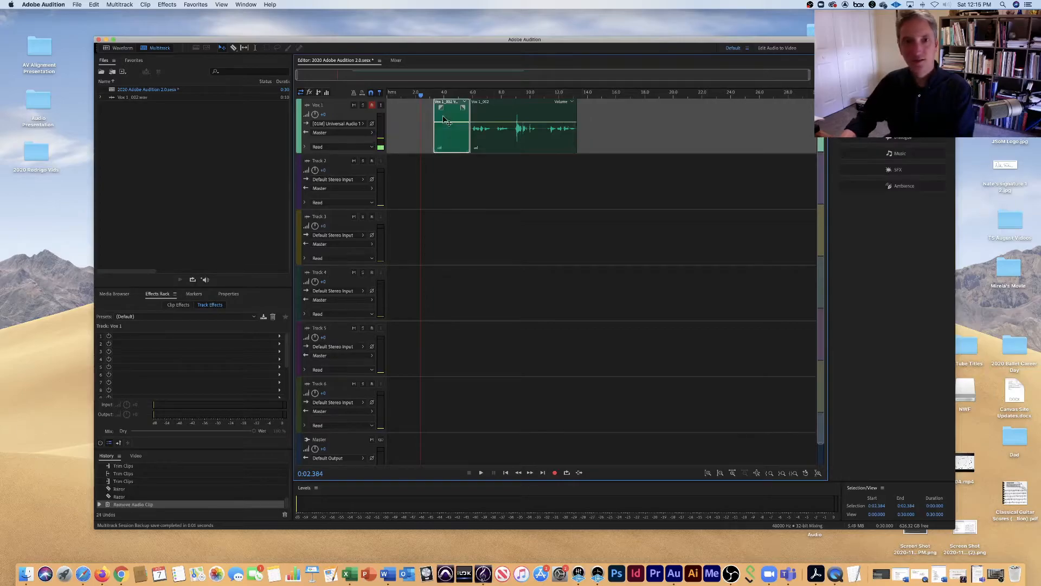
key("Delete")
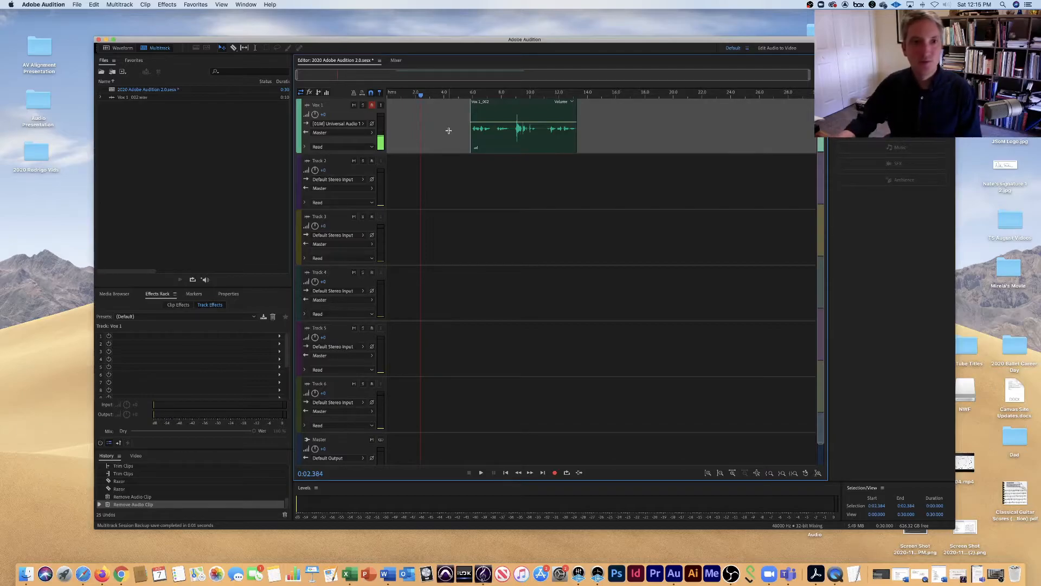
Slip the audio inside the shortened Vox 1 clip and extend both clip edges back to full length.
left_click(244, 48)
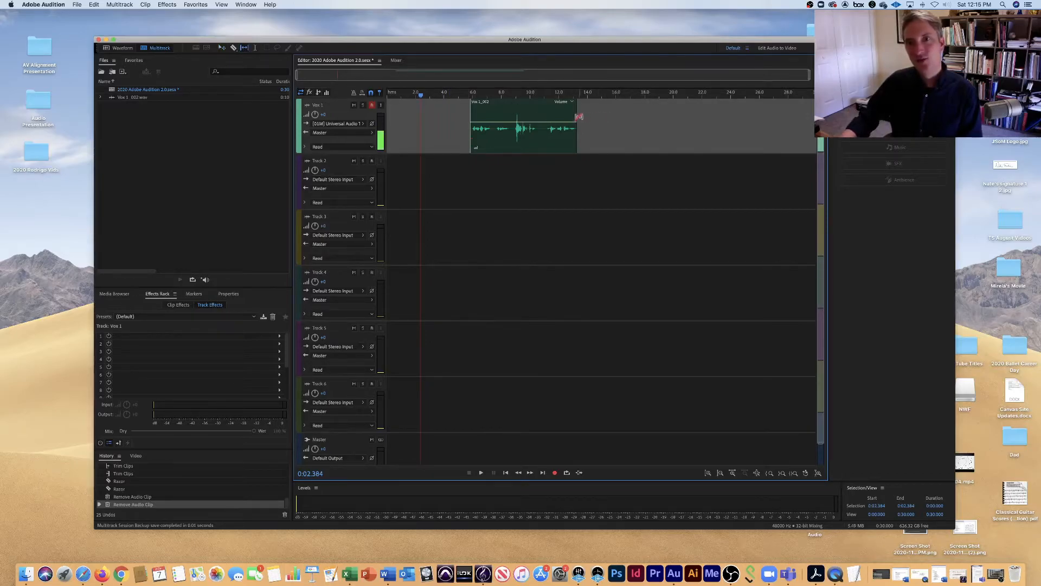
left_click_drag(531, 110, 435, 125)
left_click(578, 128)
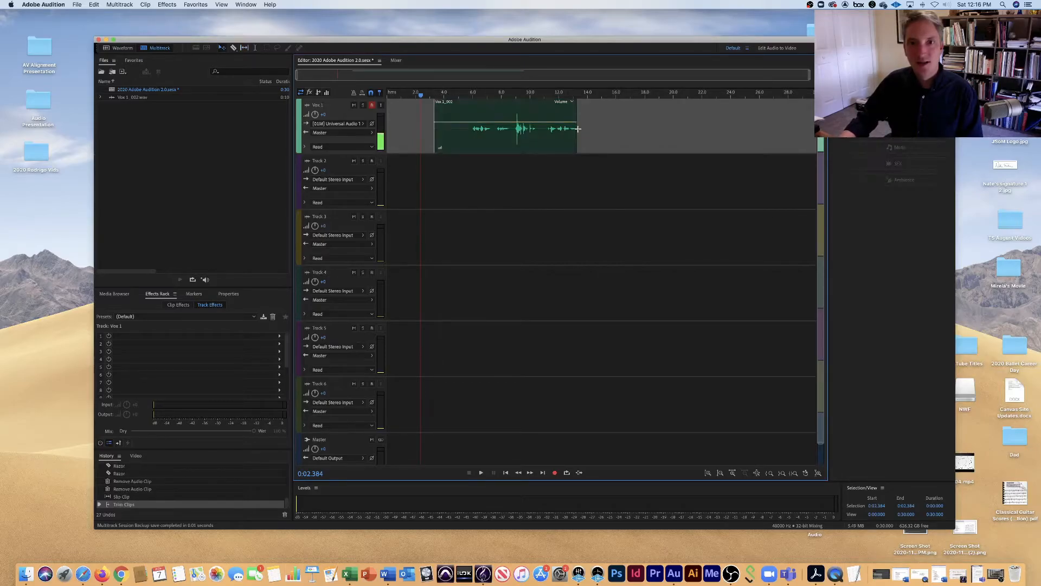
left_click_drag(576, 129, 587, 128)
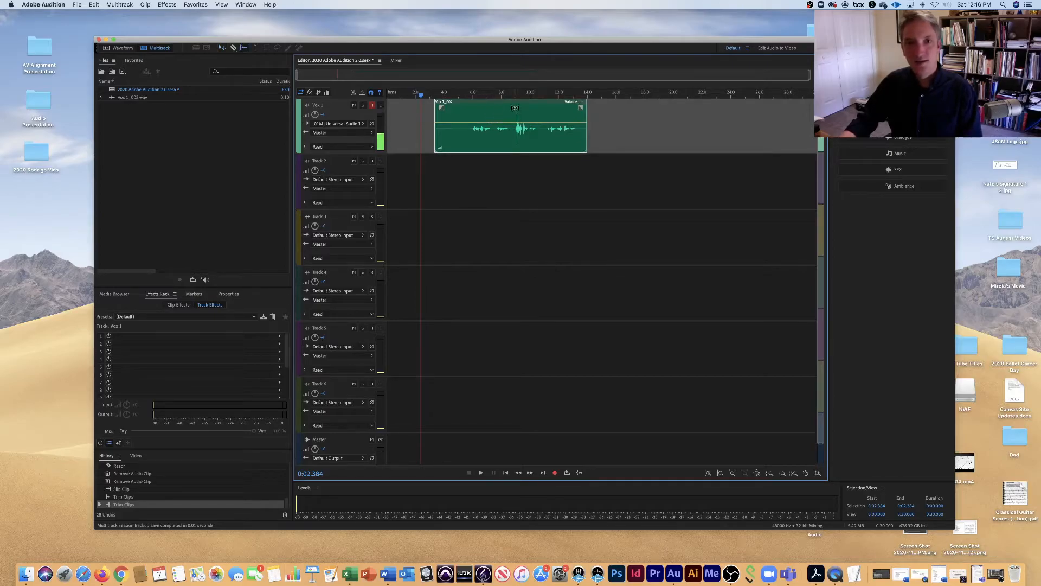
Trim the Vox 1 clip to about 5.7–13.4 seconds and slip its audio within those edges.
left_click_drag(520, 108, 499, 109)
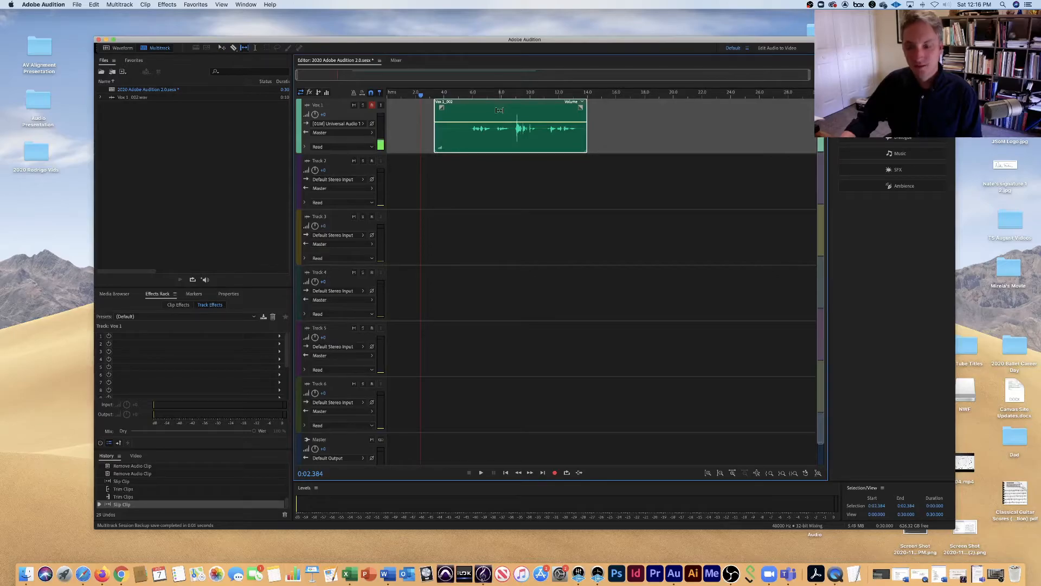
left_click_drag(586, 126, 579, 126)
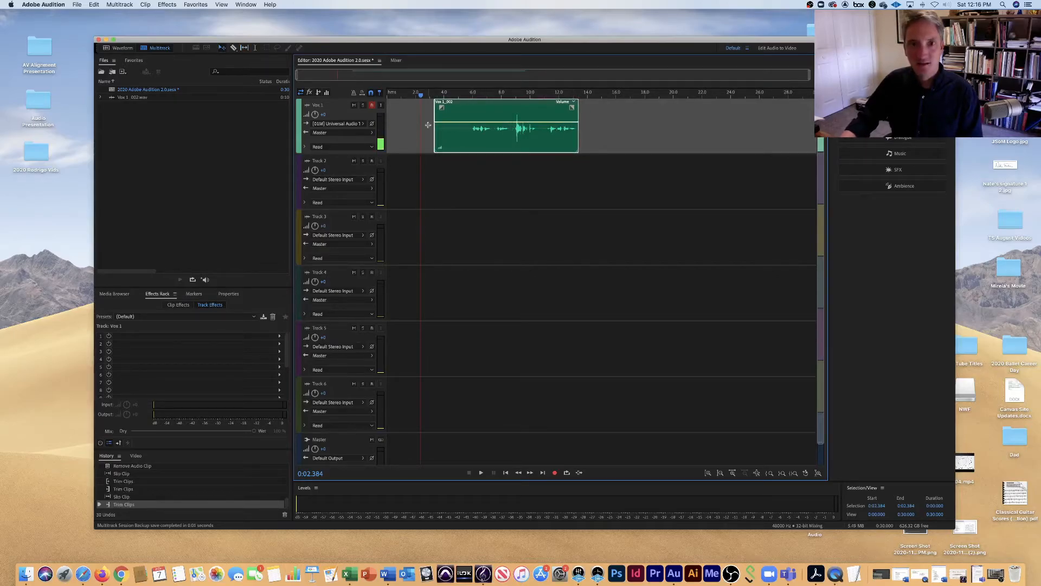
left_click_drag(434, 126, 468, 126)
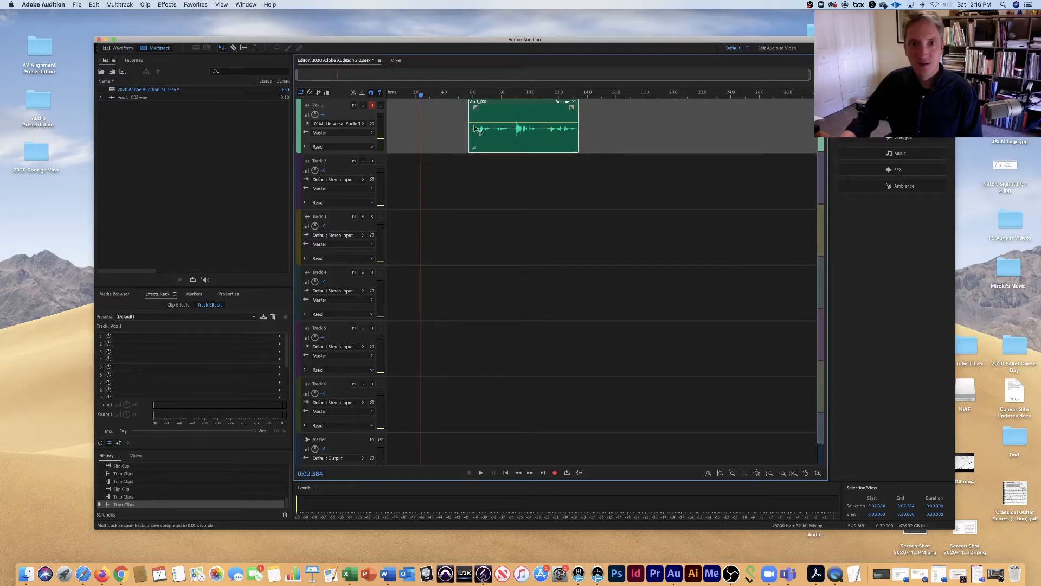
key("y")
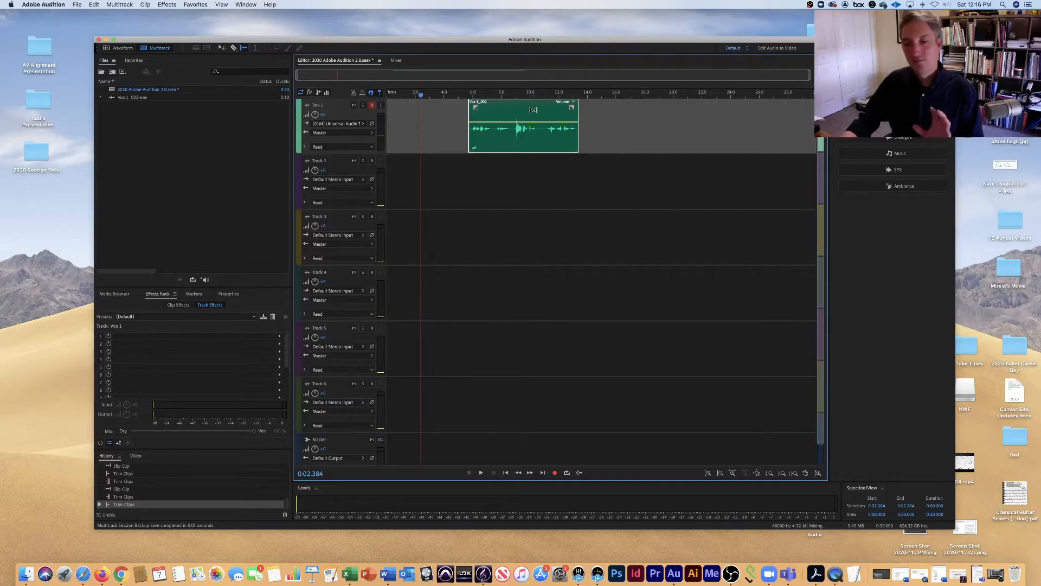
mouse_move(534, 110)
left_mouse_down()
mouse_move(559, 110)
mouse_move(516, 114)
left_mouse_up()
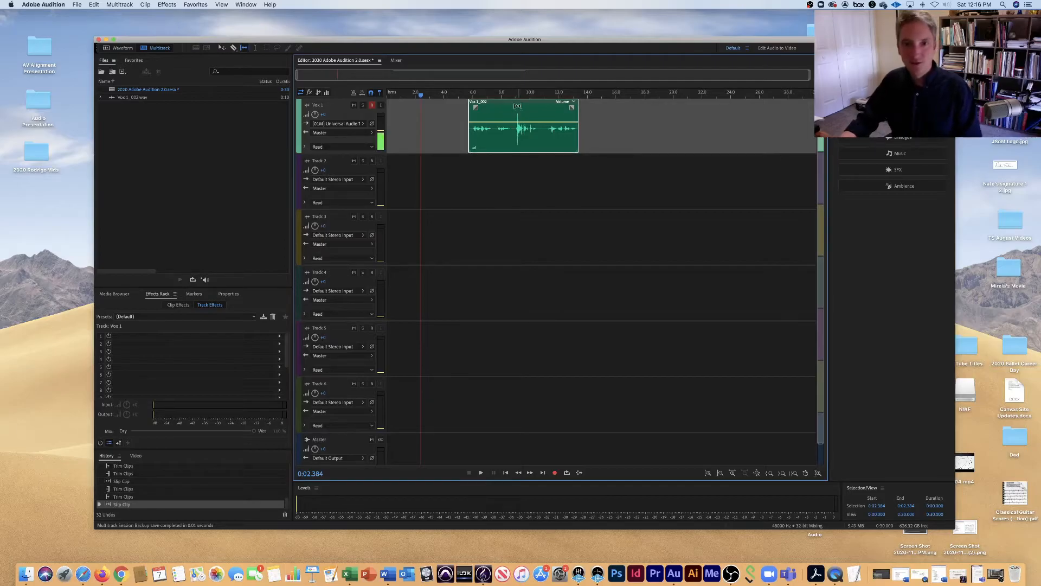
Copy the 8.883–10.870 second range of the Vox 1 clip onto Track 2 and Track 3, and play it.
left_click(256, 49)
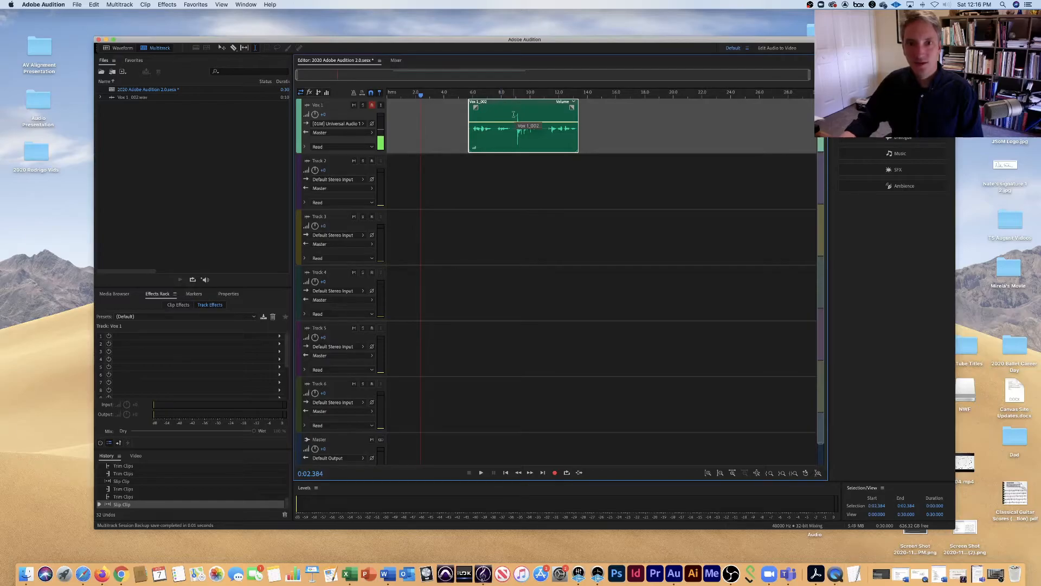
left_click_drag(514, 114, 542, 111)
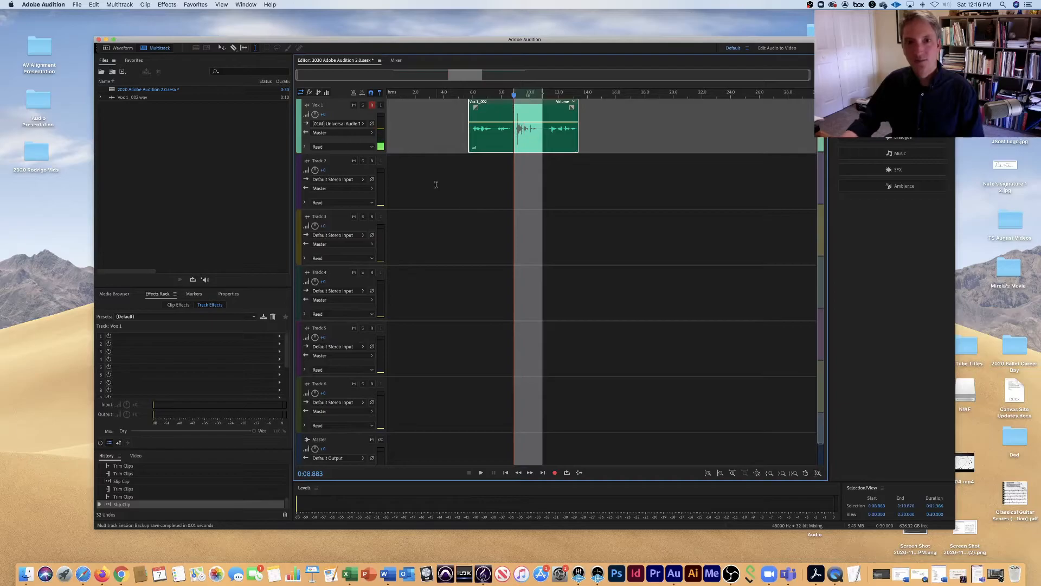
left_click(344, 166)
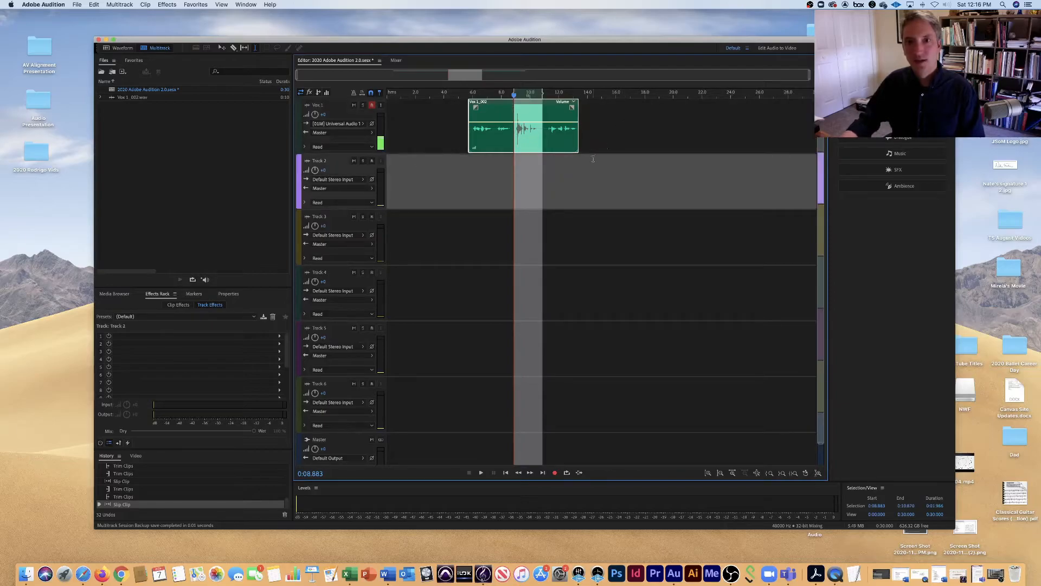
key("super+v")
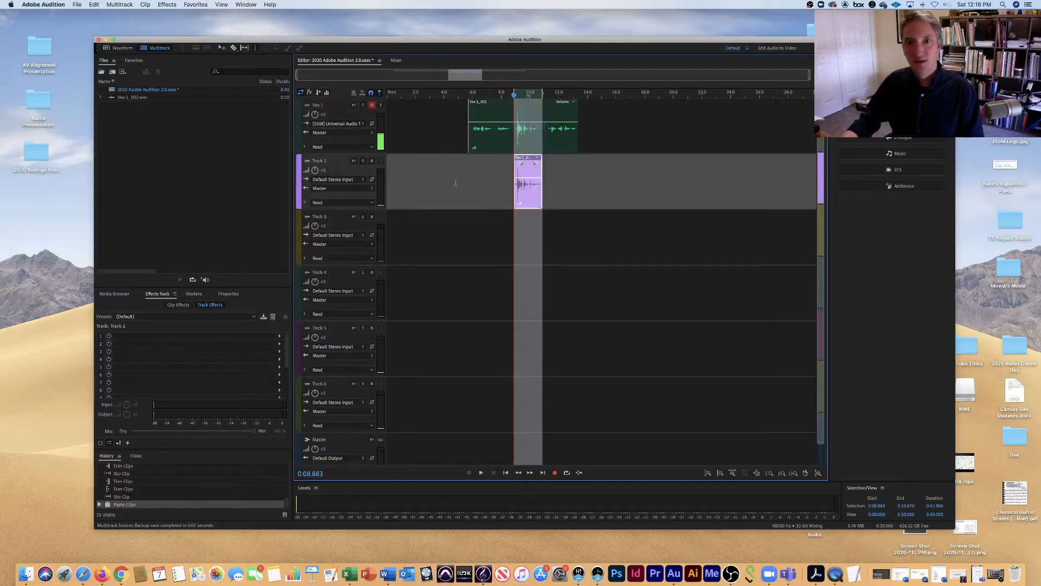
left_click(395, 222)
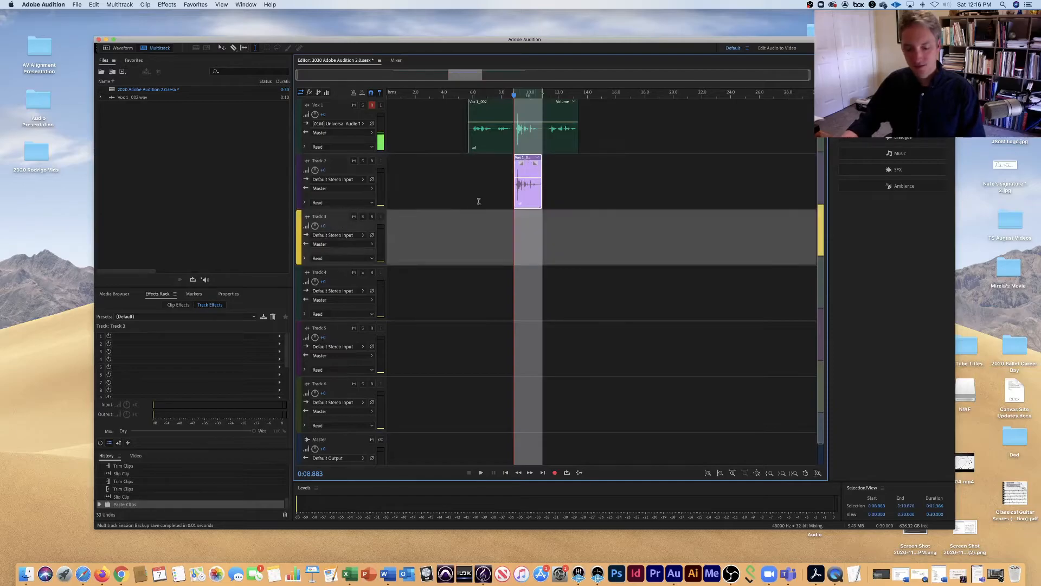
key("super+v")
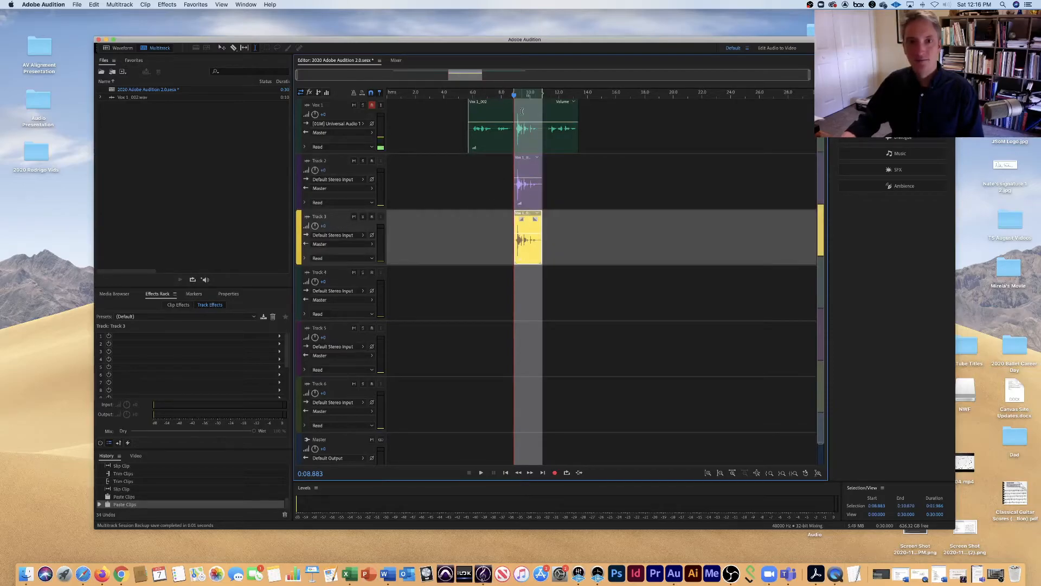
key("space")
key("space")
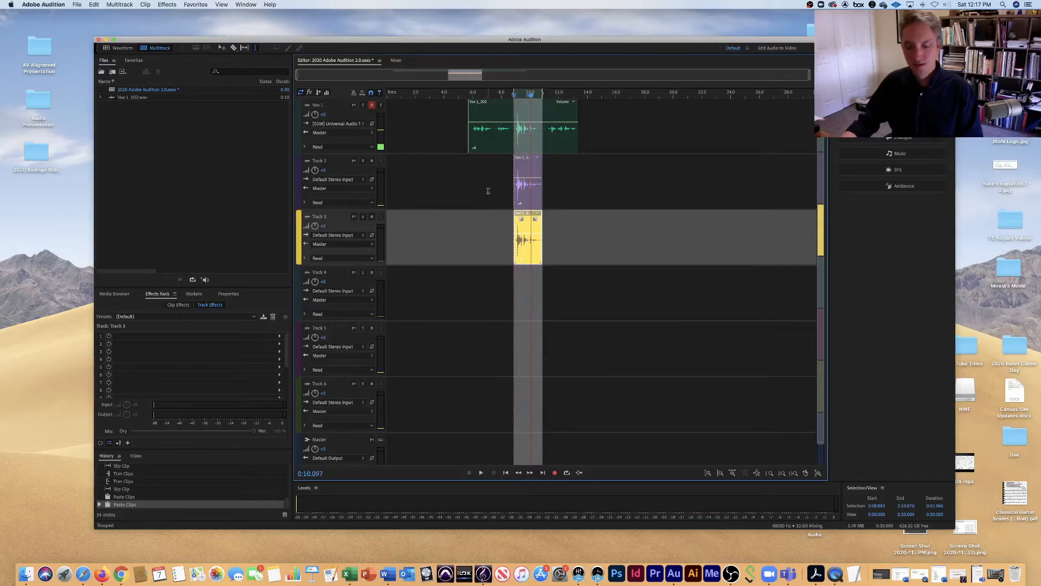
Offset the Track 2 clip to start at about 9.5 seconds and Track 3's at about 10.3 seconds, and play from about 8.5 seconds.
left_click(451, 191)
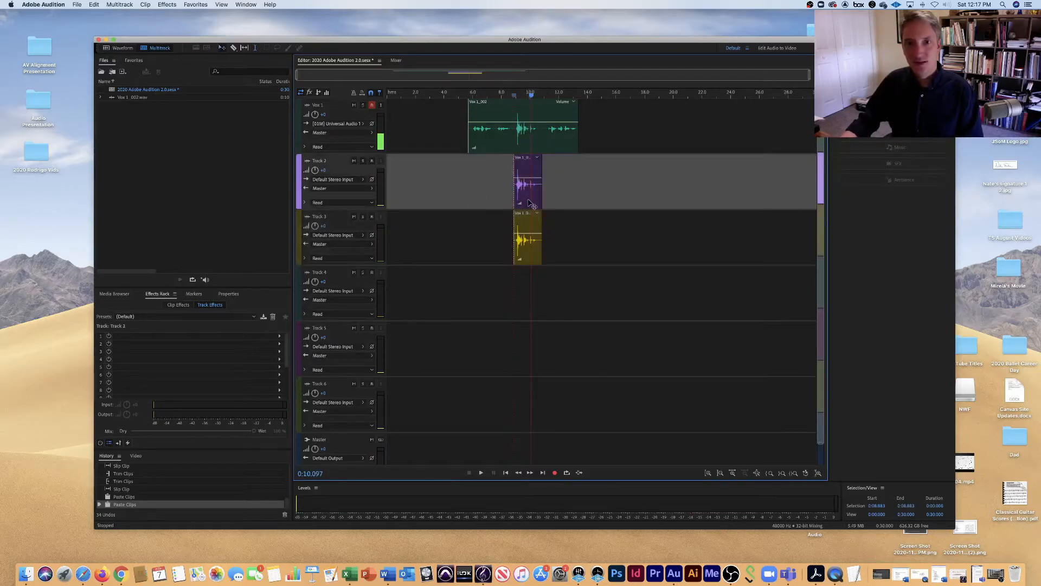
left_click_drag(533, 205, 542, 204)
left_click_drag(532, 257, 552, 256)
left_click(508, 96)
key("space")
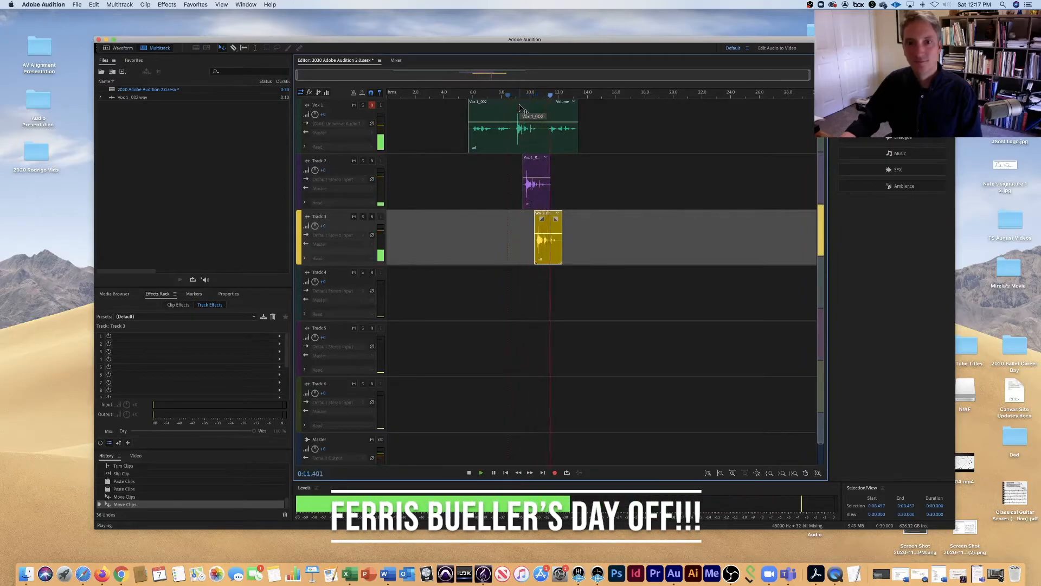
key("space")
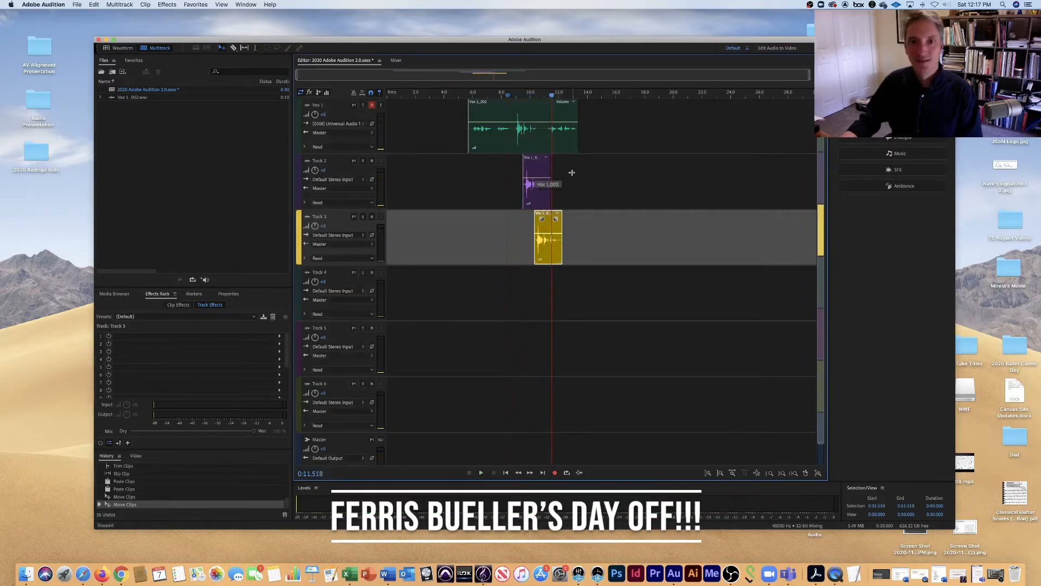
Delete the copied clips from Track 2 and Track 3.
left_click(536, 173)
key("Delete")
left_click(559, 225)
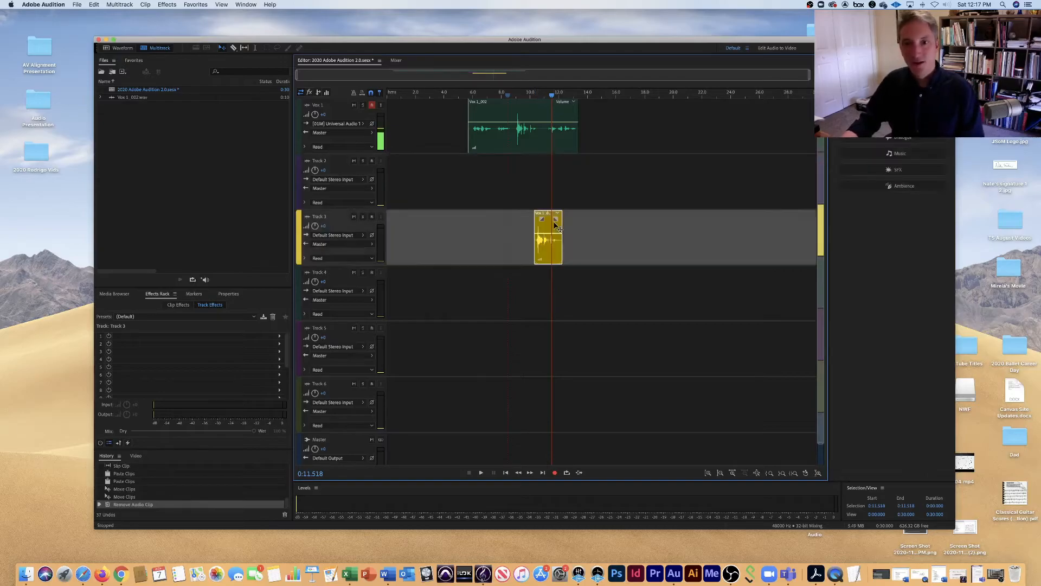
key("Delete")
Split the Vox 1 clip at the playhead position 0:08.855.
left_click_drag(551, 96, 512, 99)
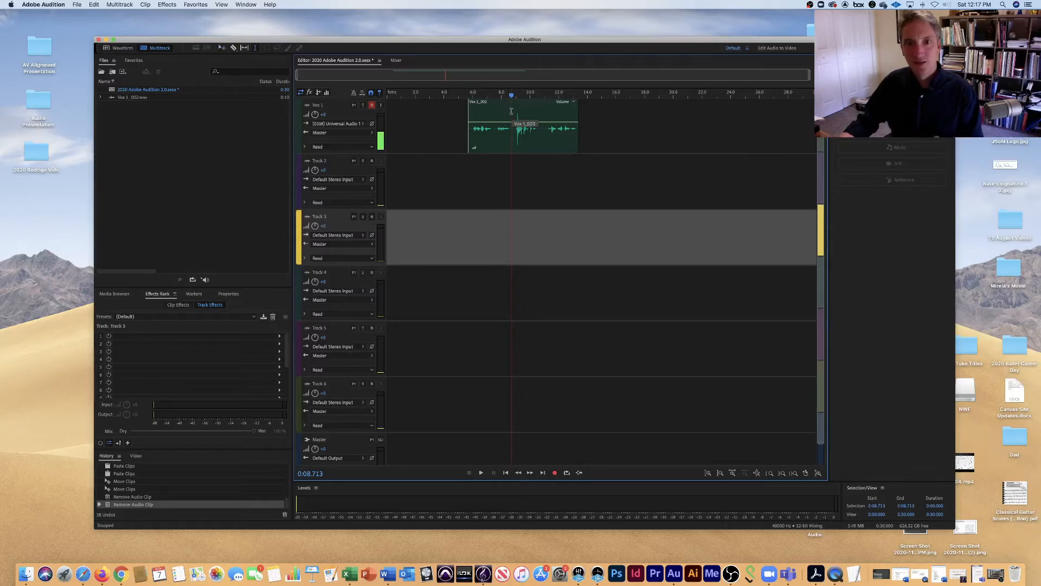
left_click_drag(512, 96, 513, 101)
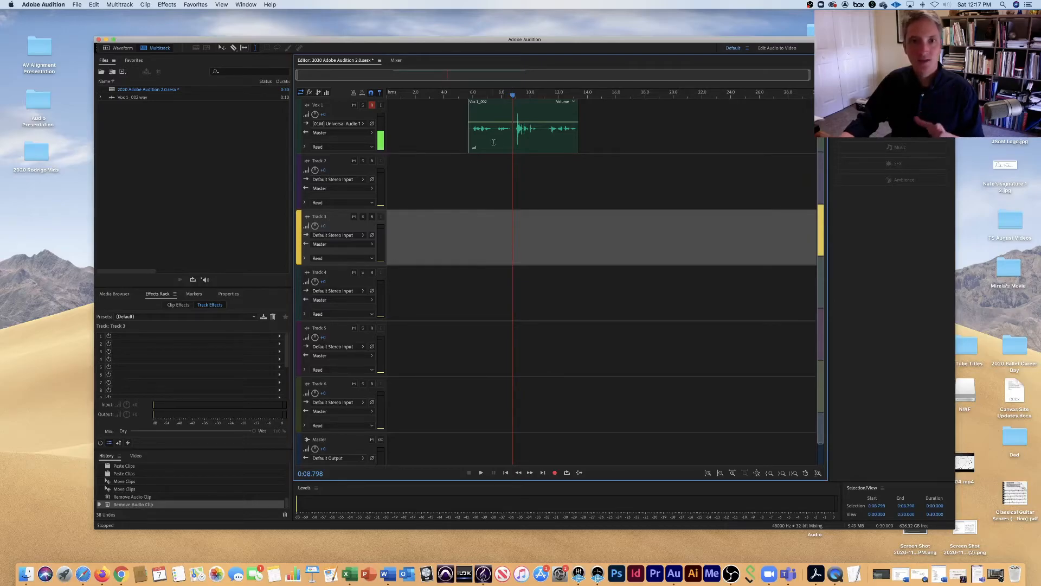
left_click(496, 115)
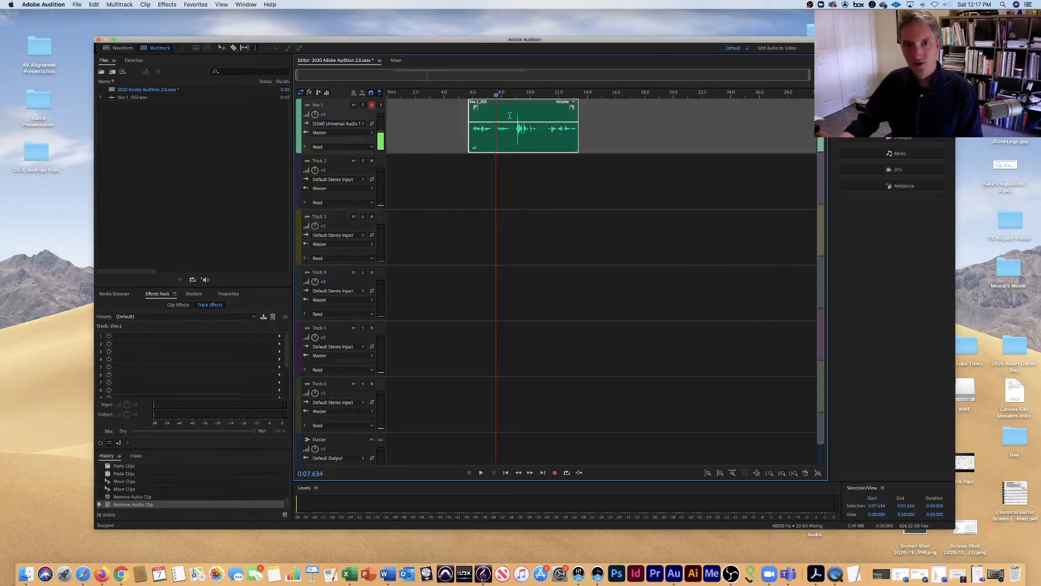
left_click_drag(497, 96, 515, 102)
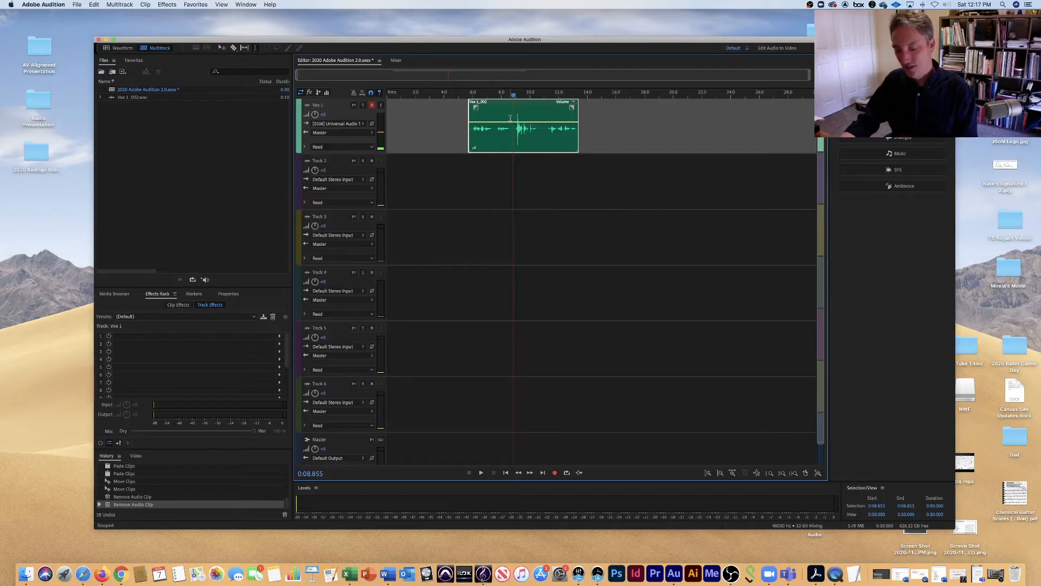
key("super+k")
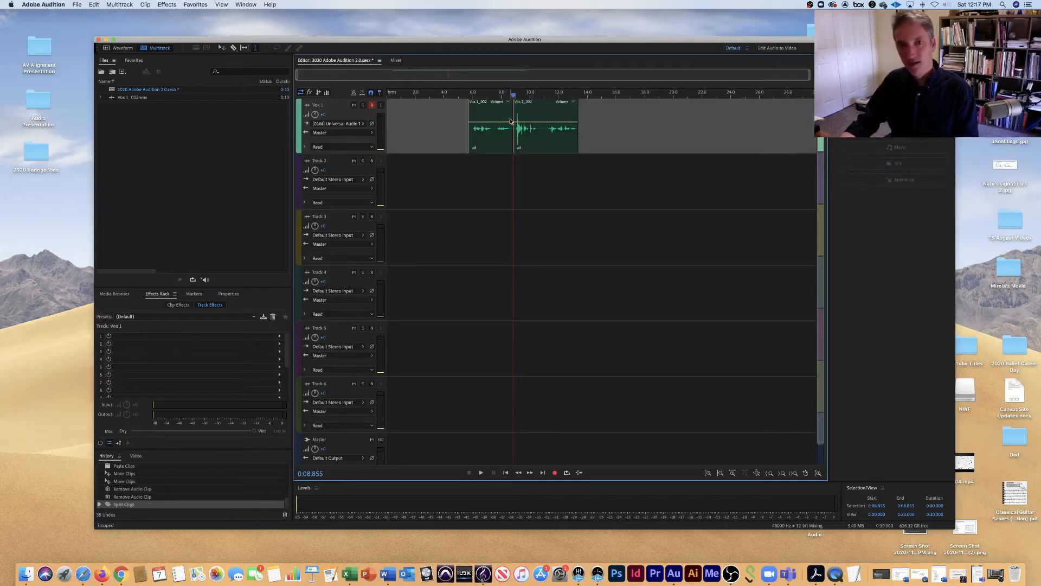
Split the latter Vox 1 piece at 0:11.125 and select the resulting middle piece.
left_click(542, 108)
left_click_drag(542, 95, 547, 96)
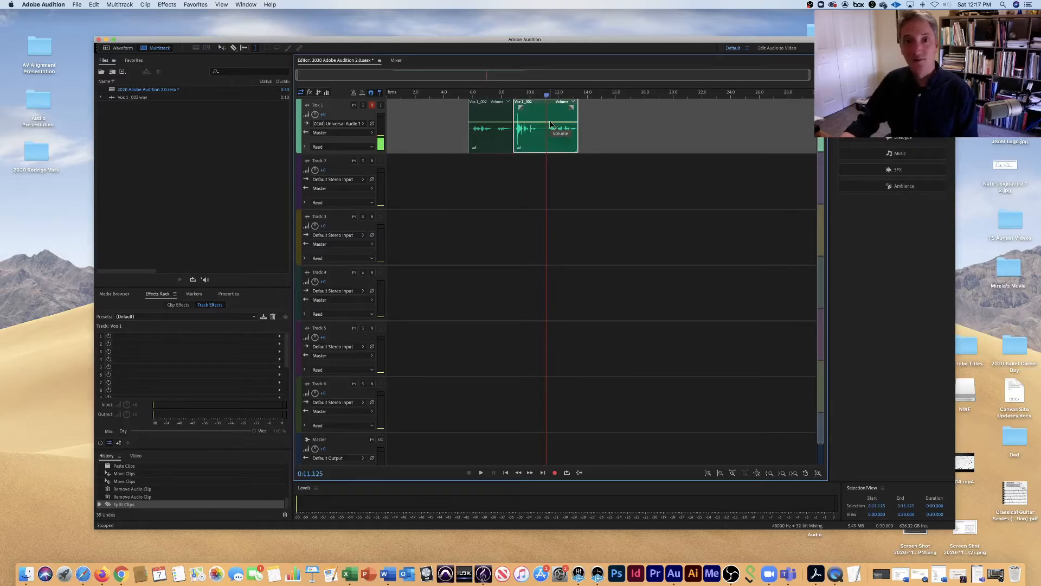
key("super+k")
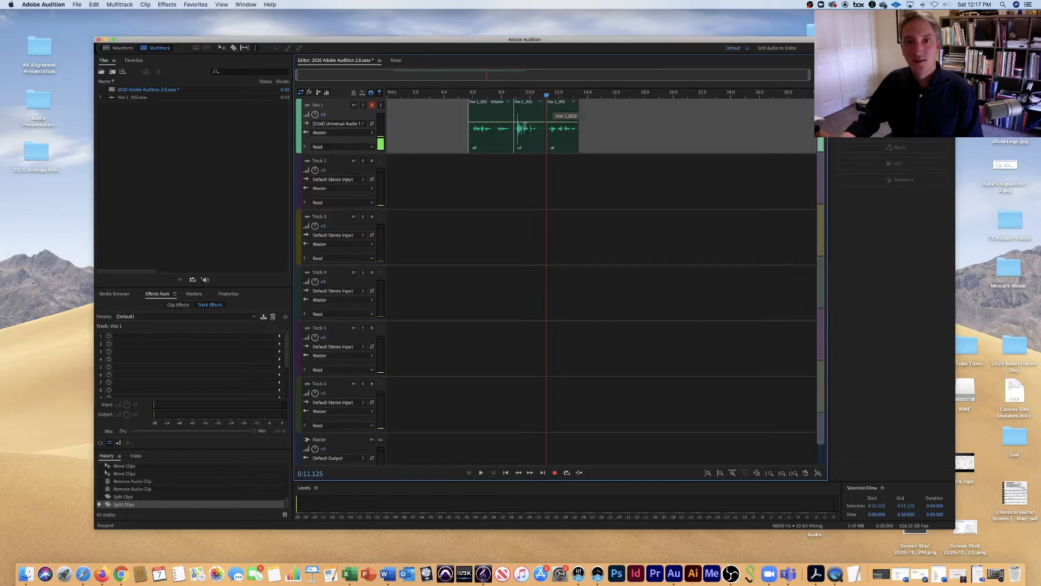
left_click(532, 111)
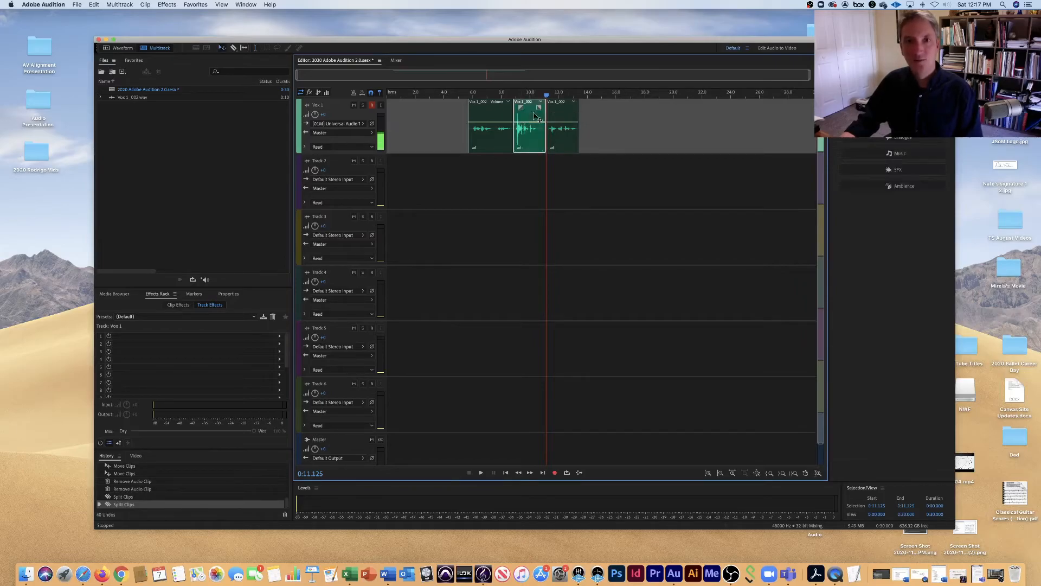
Delete the middle Vox 1 piece, shift the last piece back to about 8.6 seconds, and play from about 6 seconds.
key("Delete")
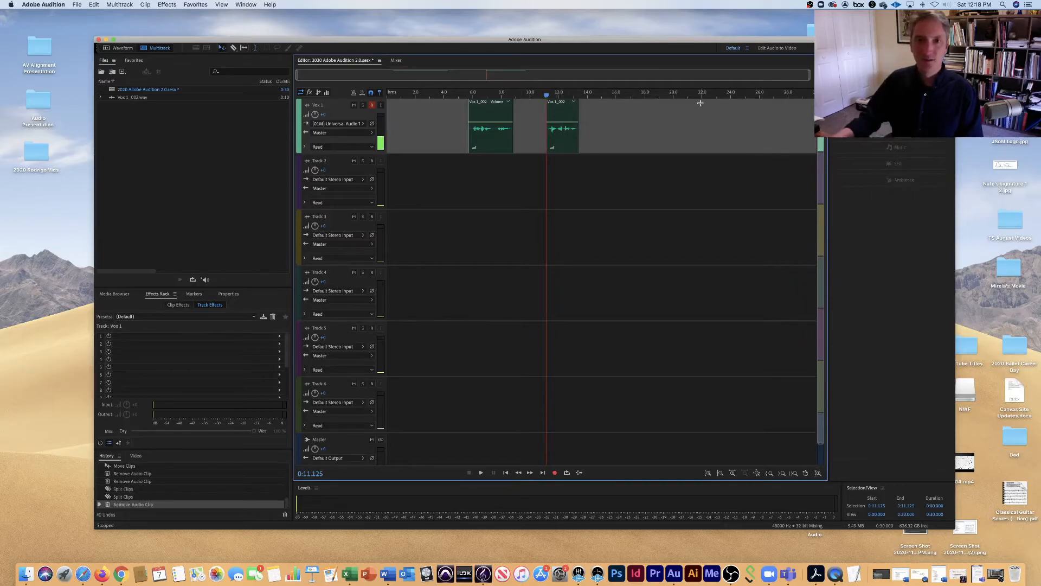
left_click_drag(561, 119, 472, 96)
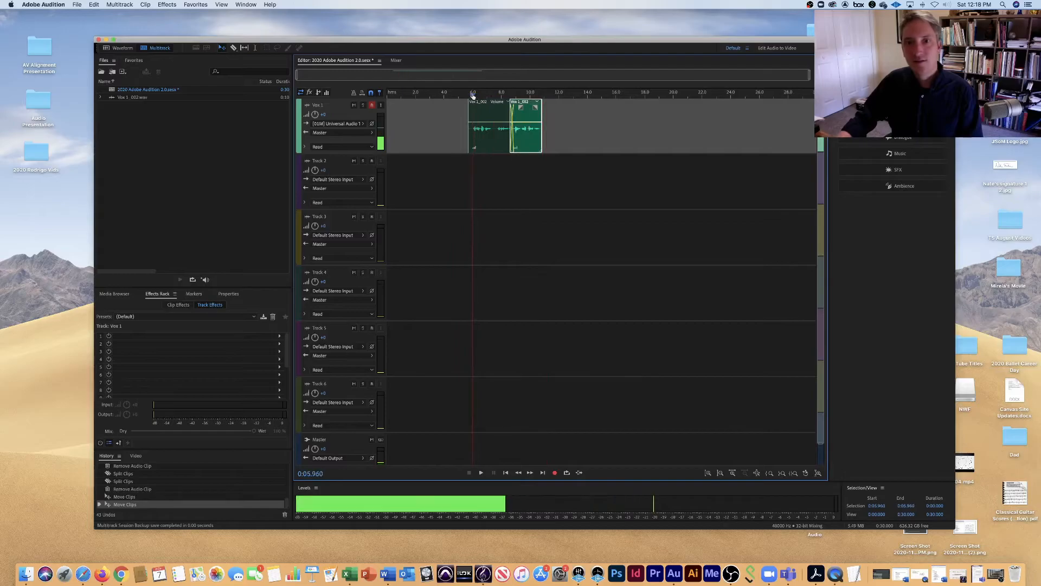
key("space")
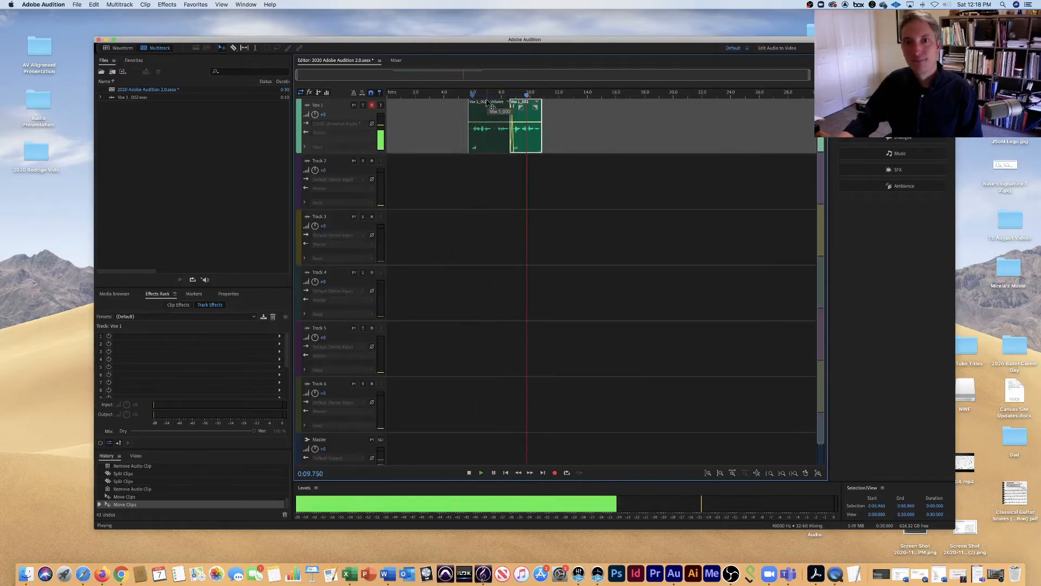
key("space")
Move the latter Vox 1 piece so it starts exactly where the first piece ends, and play from about 6.1 seconds.
left_click_drag(518, 118, 521, 117)
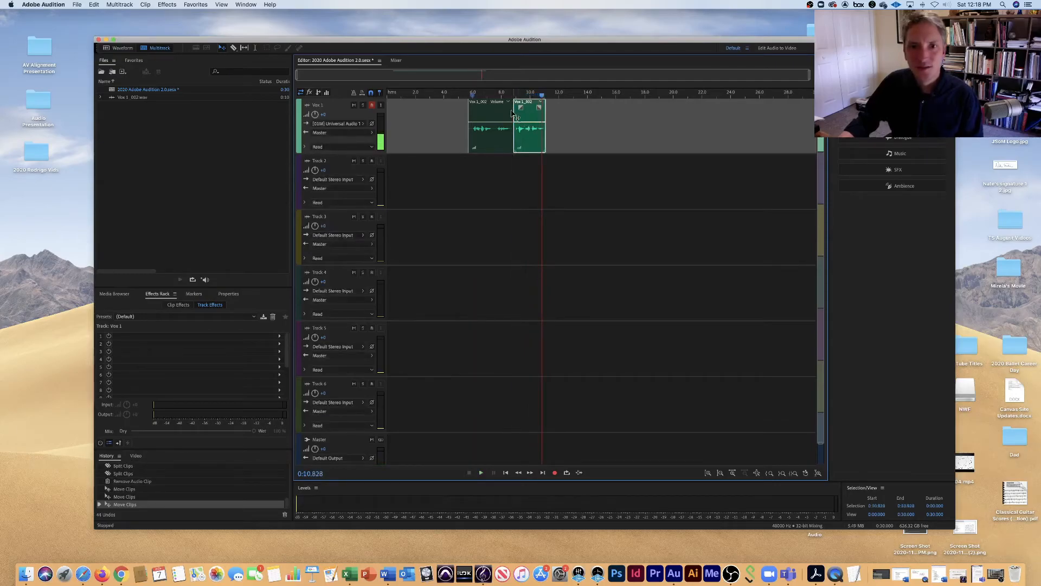
left_click(474, 96)
key("space")
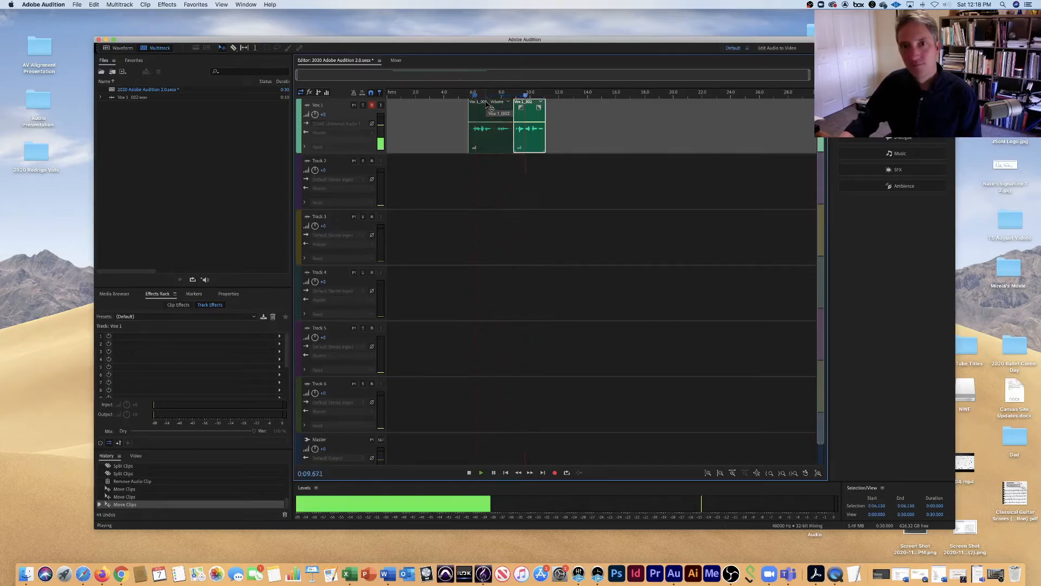
key("space")
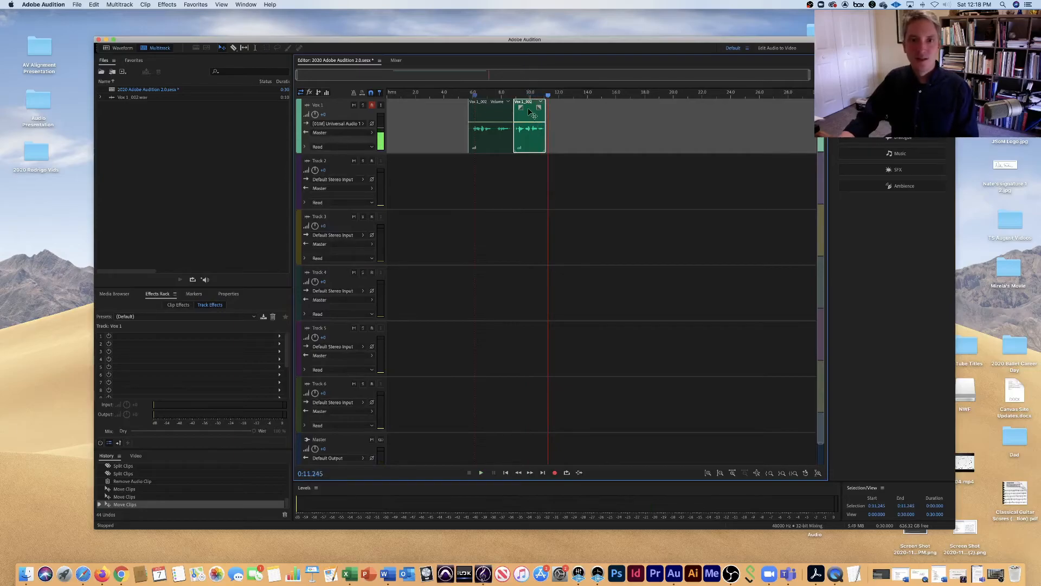
Select both Vox 1 clips, move them together to the start of the session, and play them from there.
left_click(493, 113, "super")
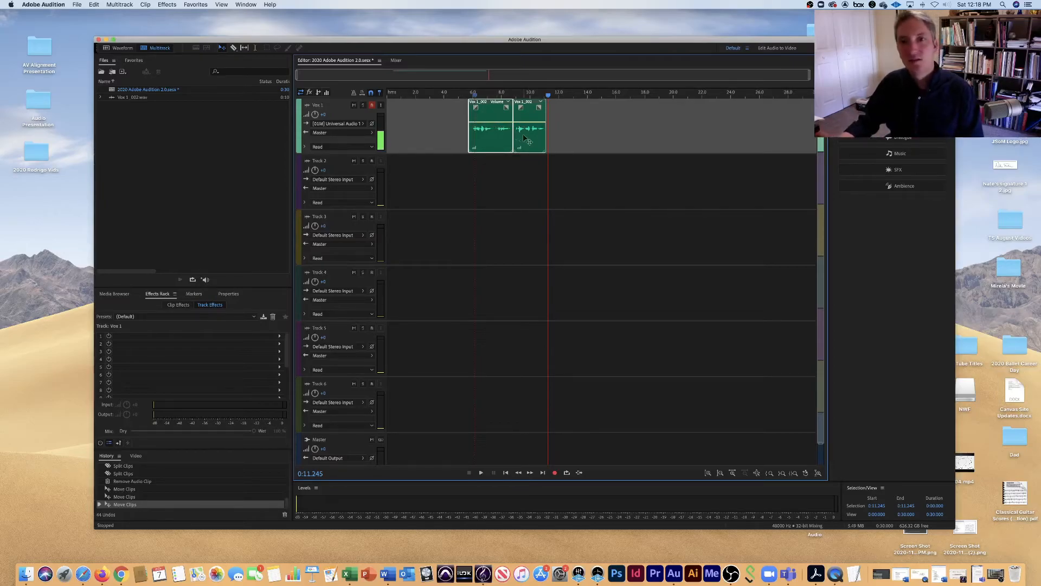
left_click_drag(493, 114, 415, 116)
left_click_drag(548, 99, 390, 95)
key("space")
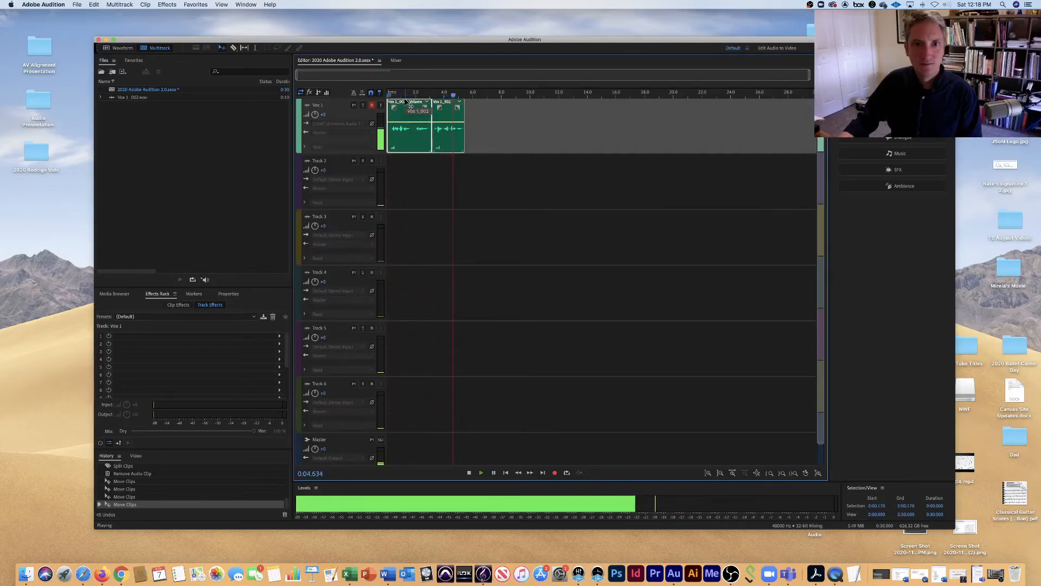
key("space")
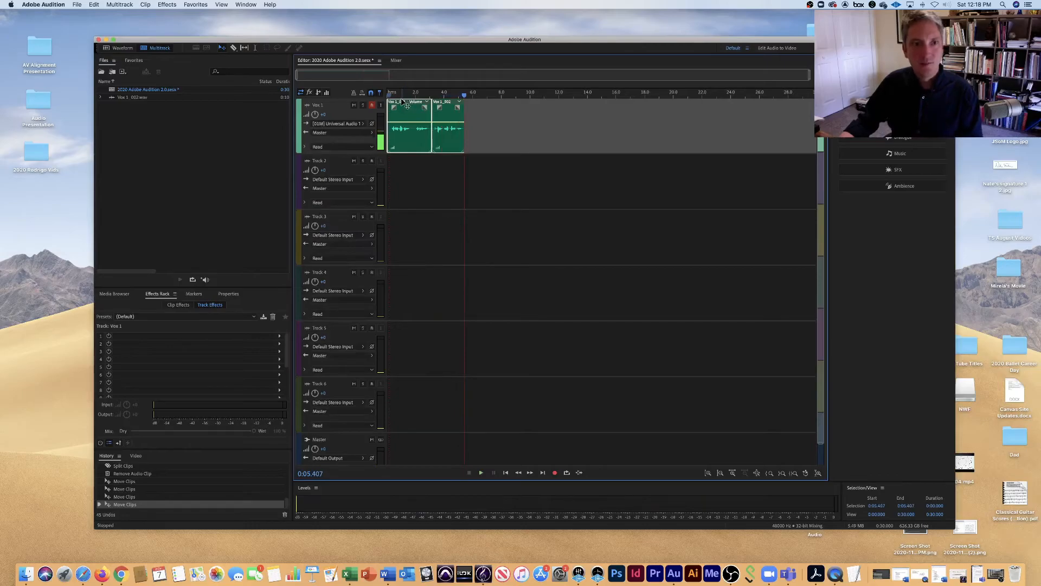
Add the original Vox 1_002.wav recording to the Vox 1 track at about 6 seconds, and play from about 11.4 seconds.
left_click(169, 123)
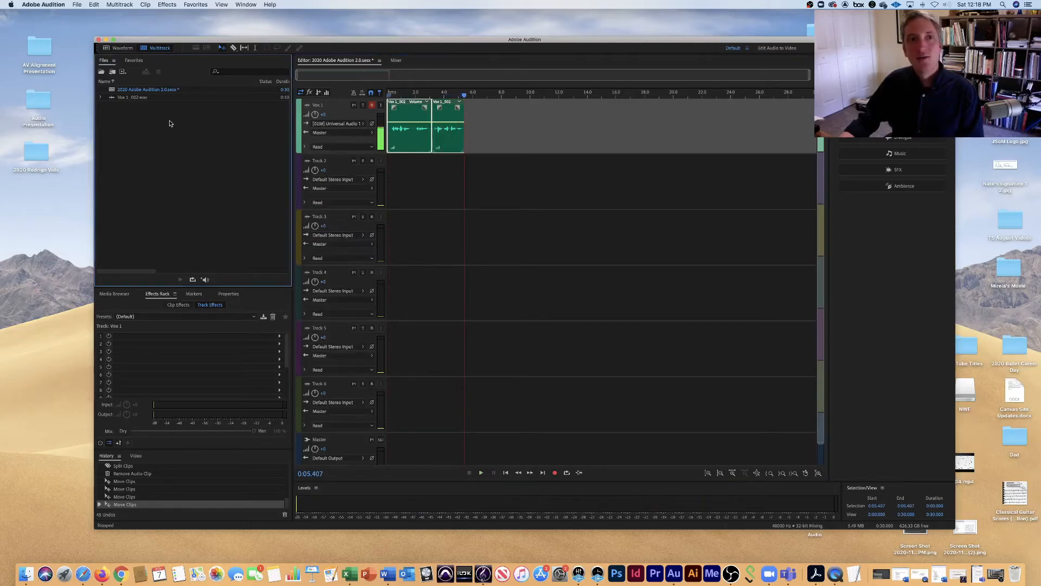
left_click(126, 98)
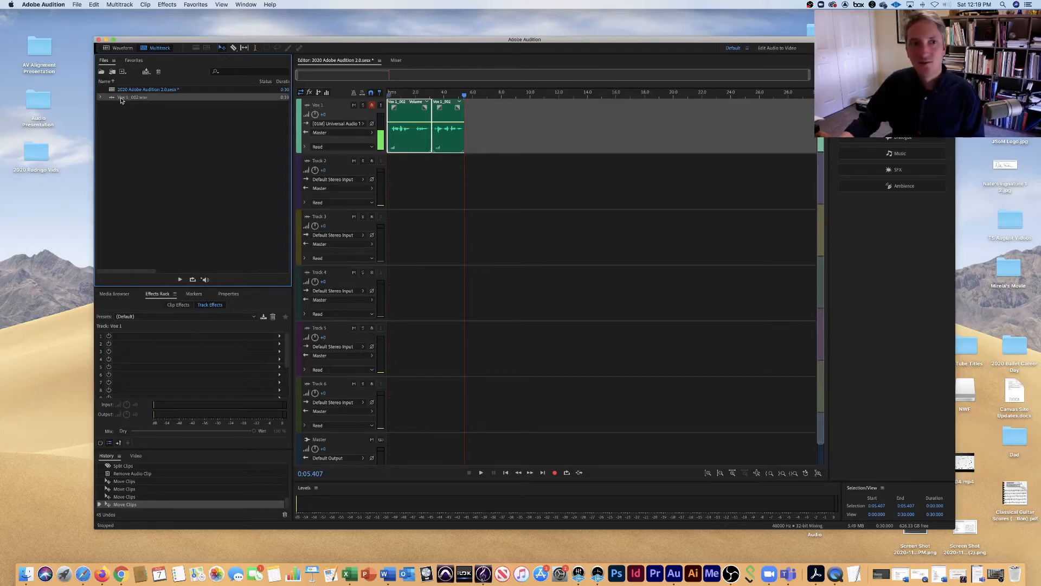
left_click_drag(121, 99, 478, 154)
left_click(509, 95)
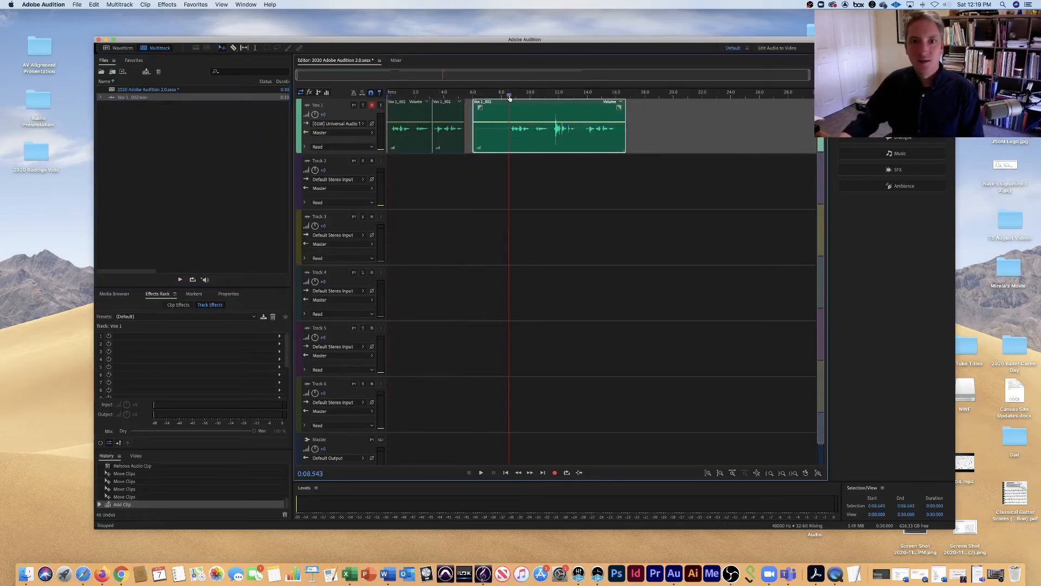
left_click(551, 95)
key("space")
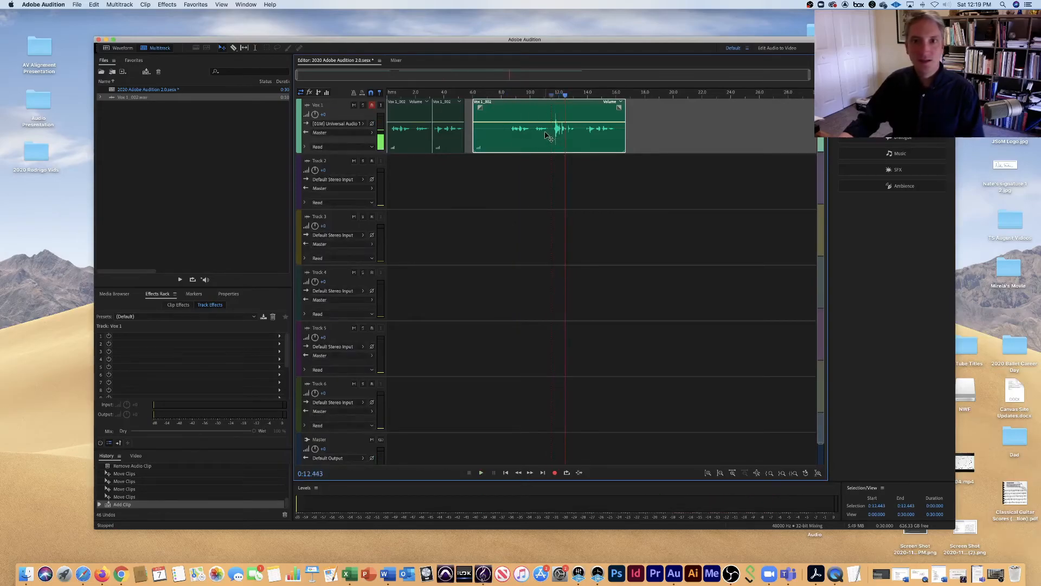
left_click_drag(564, 97, 537, 98)
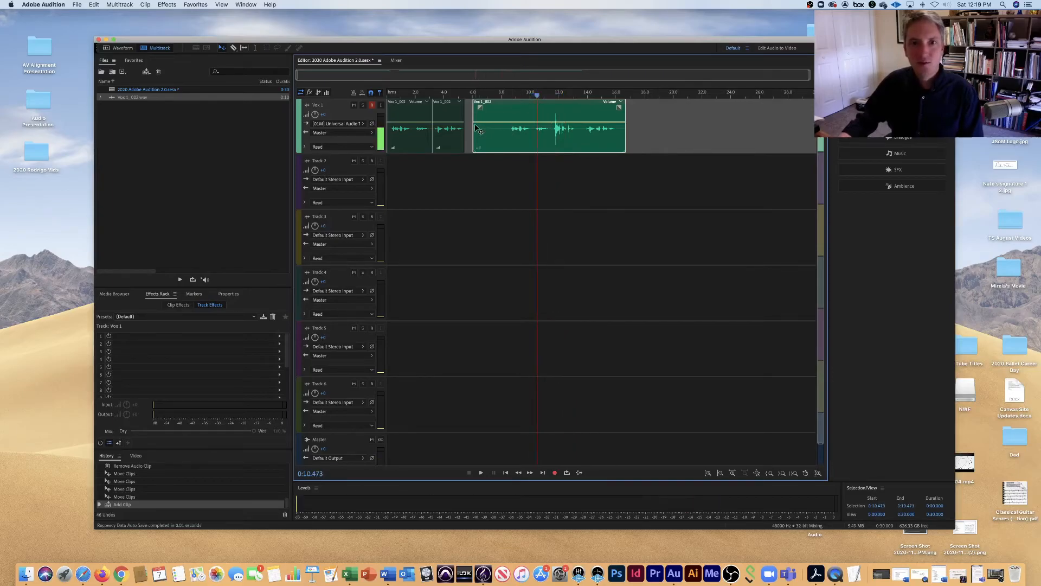
Trim the added clip to about 8.5–16.1 seconds, move it to start at about 5.8 seconds, and return the playhead to 0:00.000.
left_click_drag(475, 124, 508, 124)
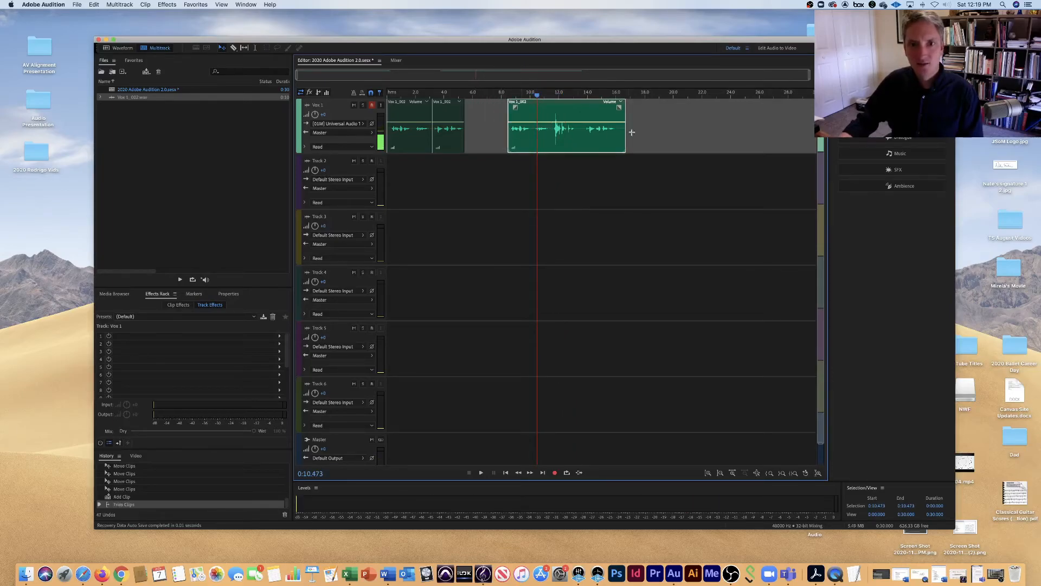
left_click_drag(624, 126, 618, 127)
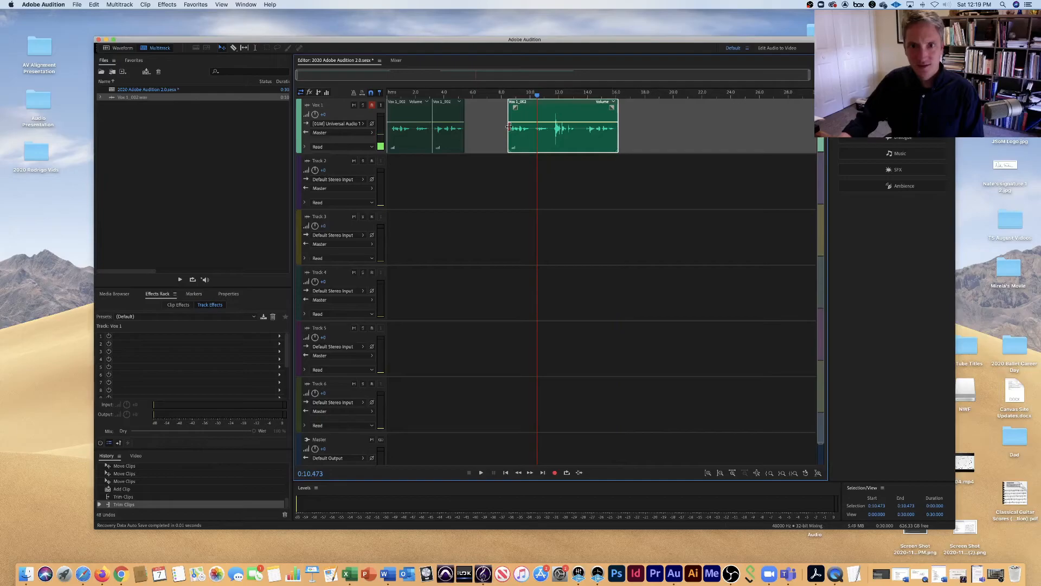
left_click_drag(573, 122, 524, 109)
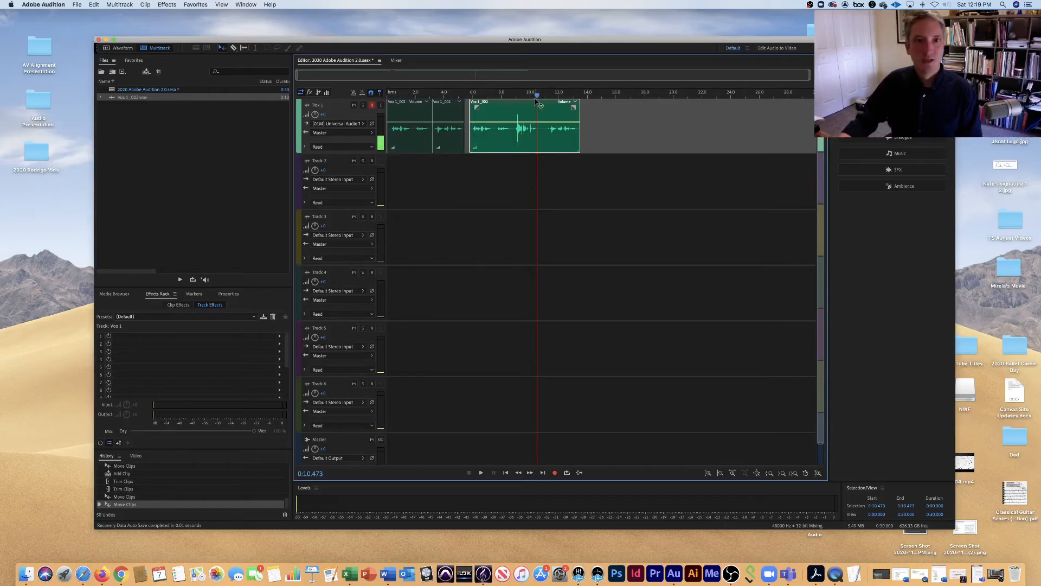
left_click_drag(537, 96, 383, 96)
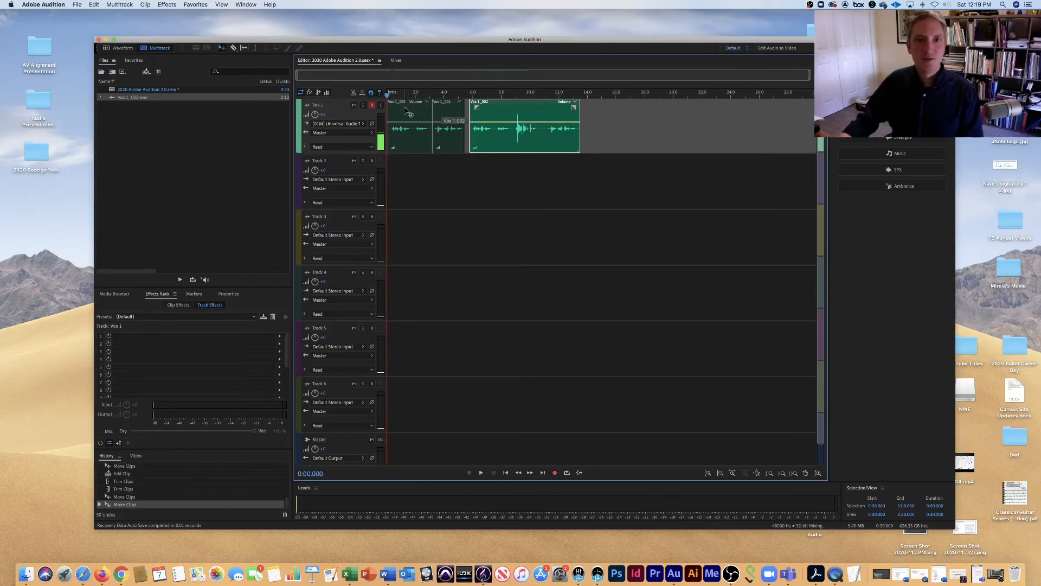
left_click(176, 5)
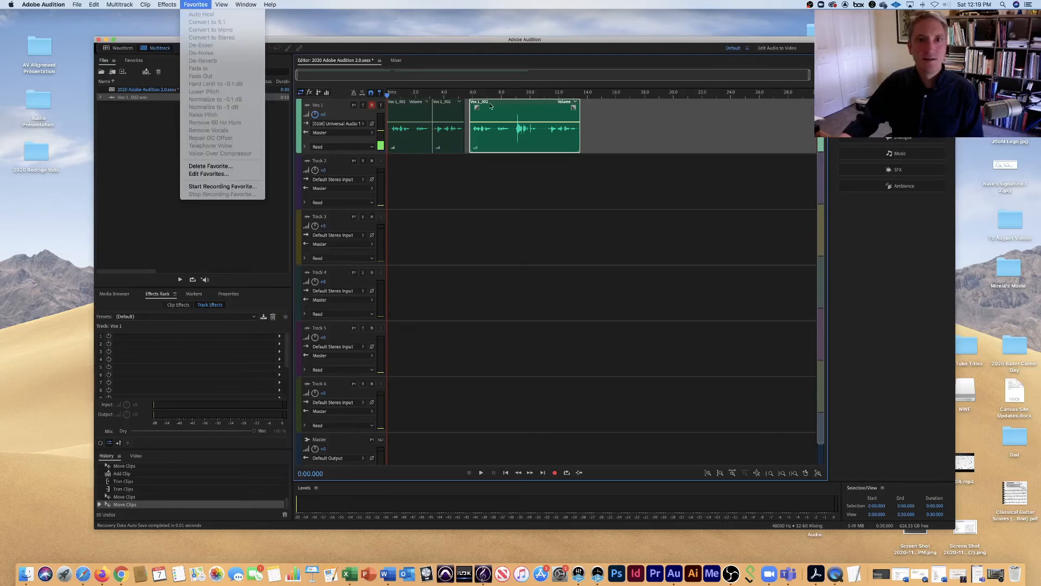
left_click(464, 122)
left_click(455, 120)
left_click(415, 117)
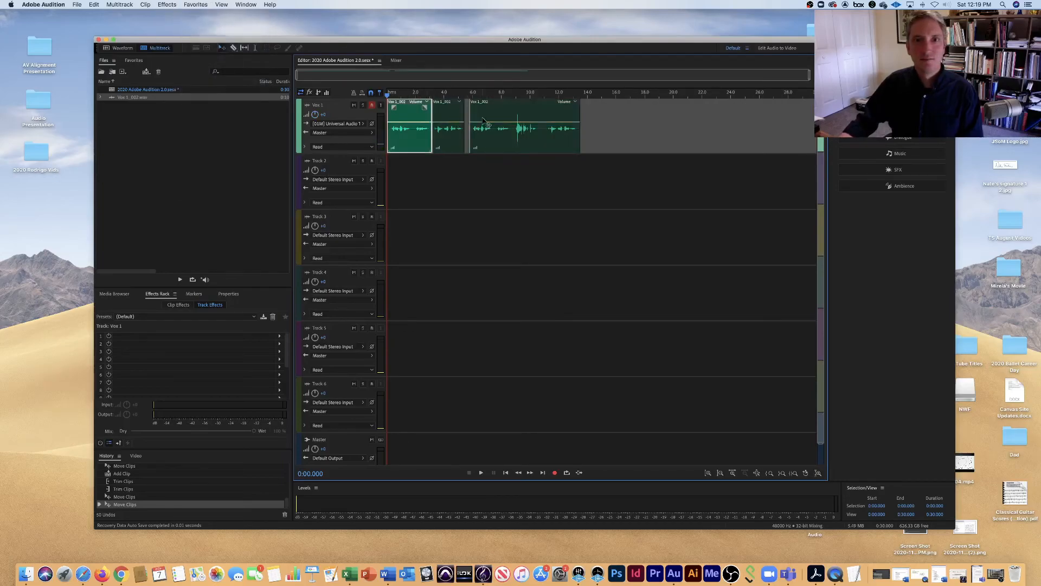
Start a multitrack mixdown export of the entire session and name the file "2020 Adobe Audition 2.0 BOUNCE.wav".
left_click(77, 4)
mouse_move(104, 151)
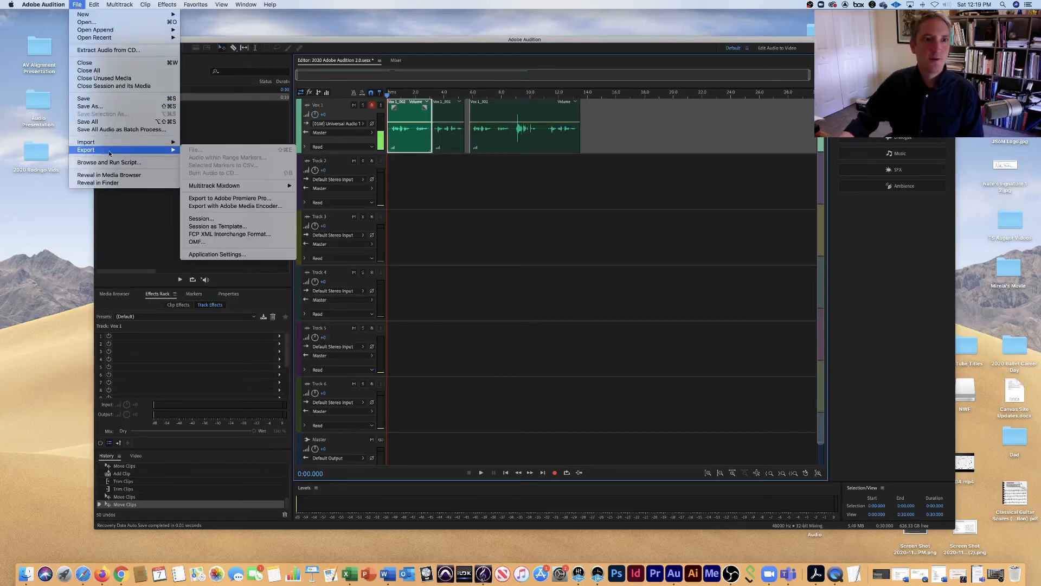
mouse_move(221, 187)
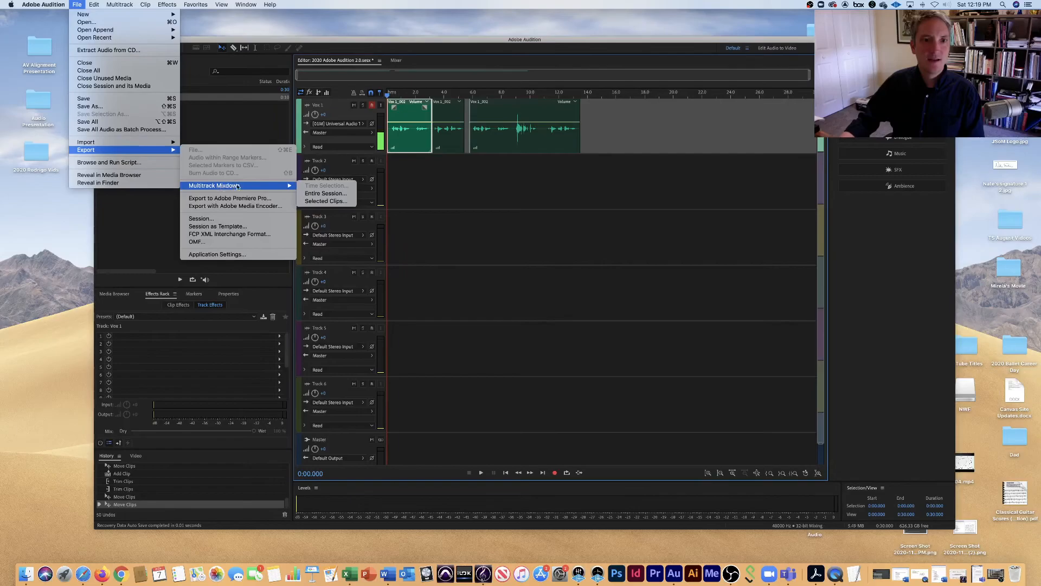
left_click(312, 193)
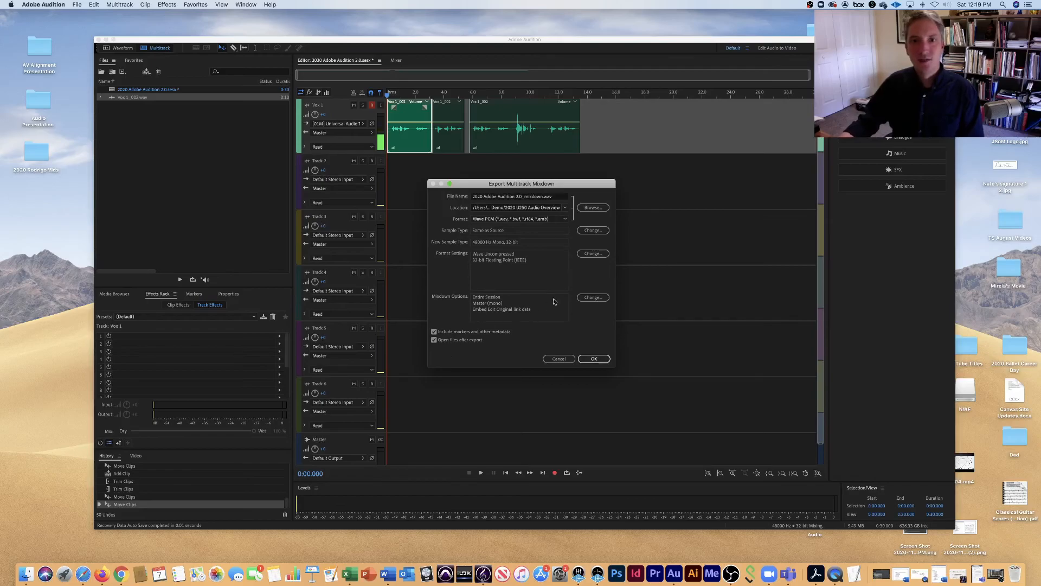
left_click(537, 198)
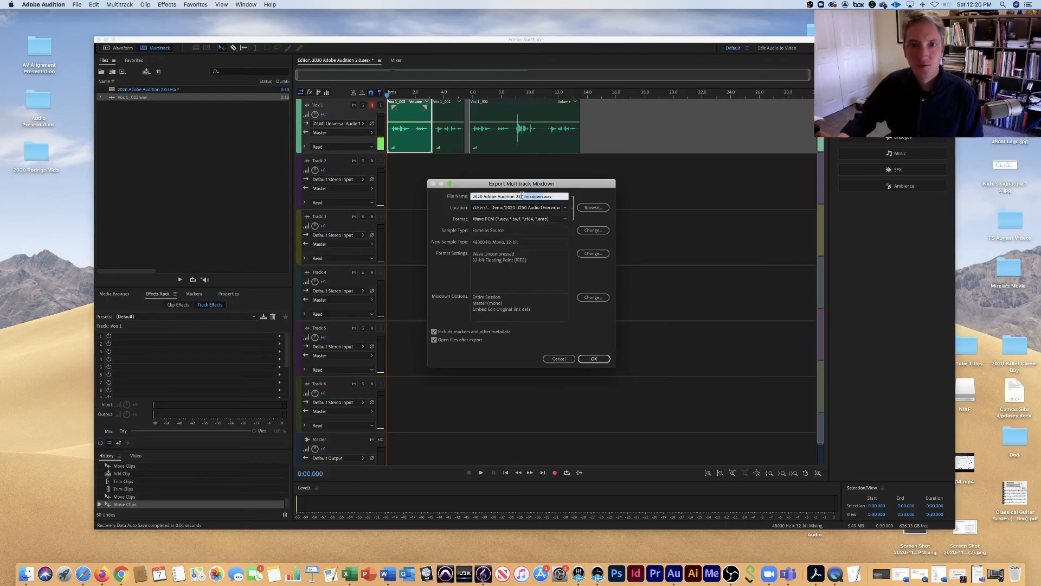
key("BackSpace")
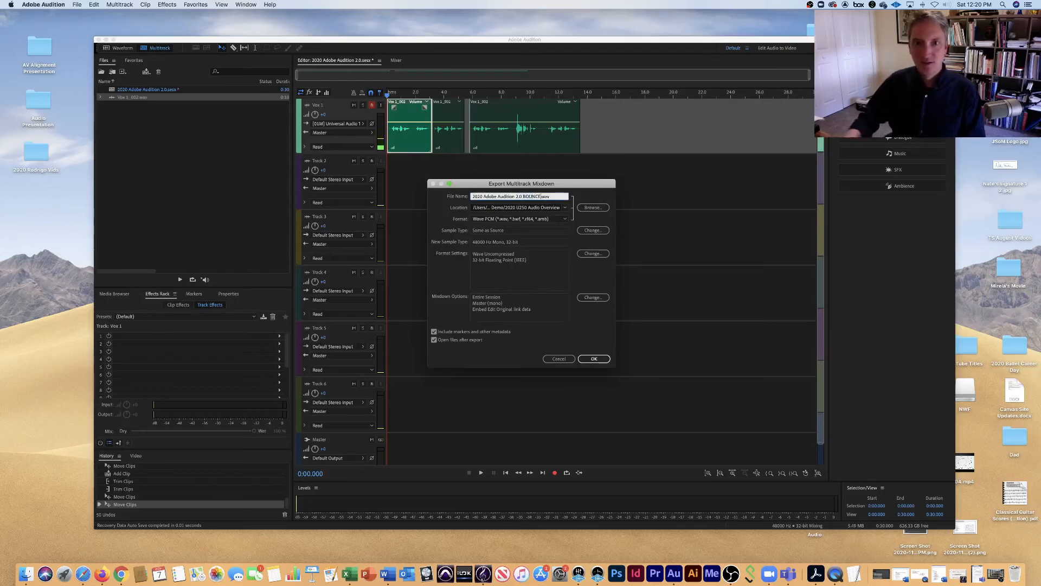
Set the mixdown's save location to the "2020 Adobe Audition Demo 2.0" folder.
left_click(590, 208)
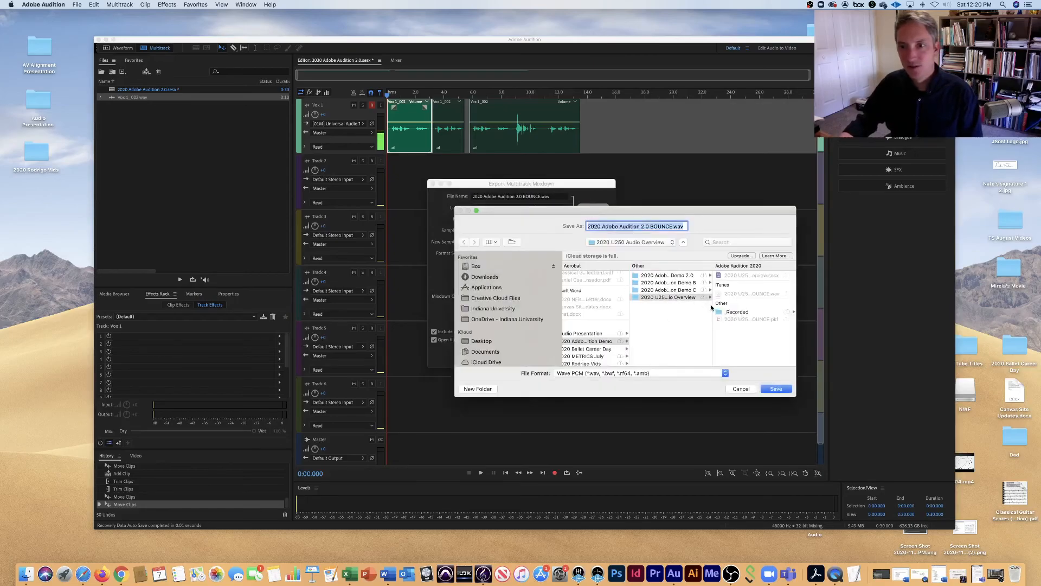
left_click_drag(711, 304, 748, 306)
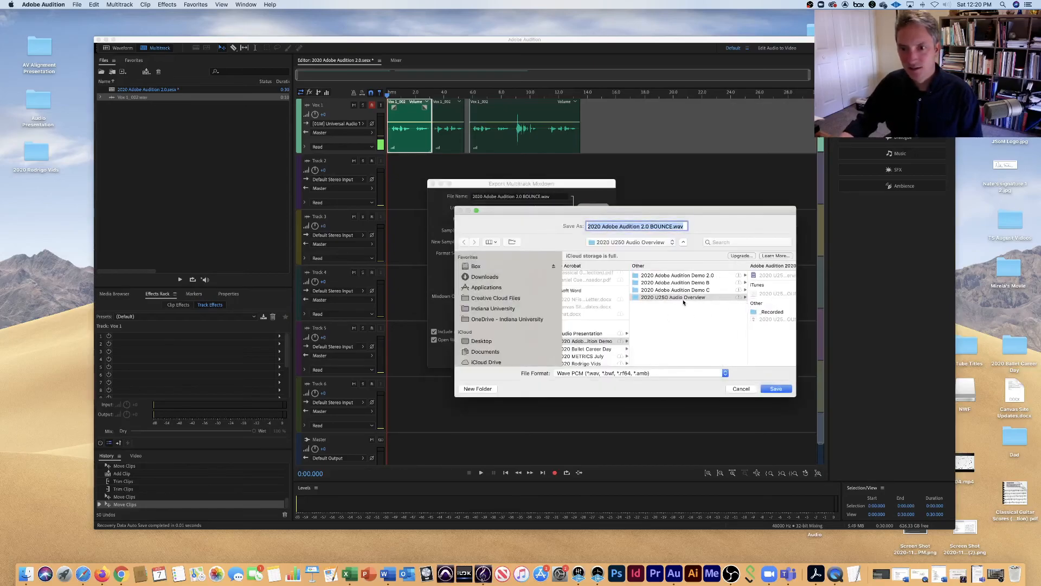
left_click(688, 275)
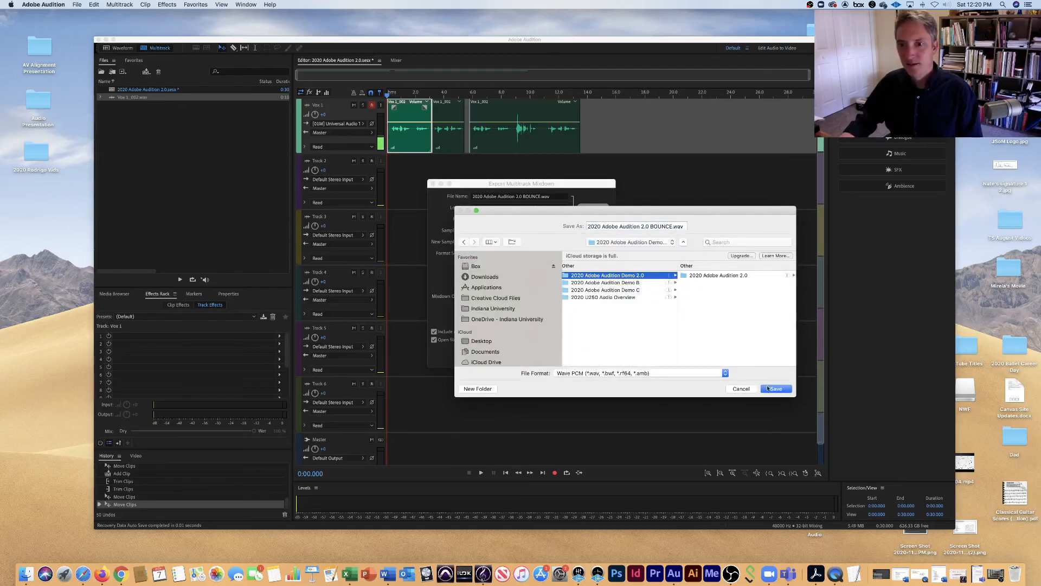
left_click(786, 390)
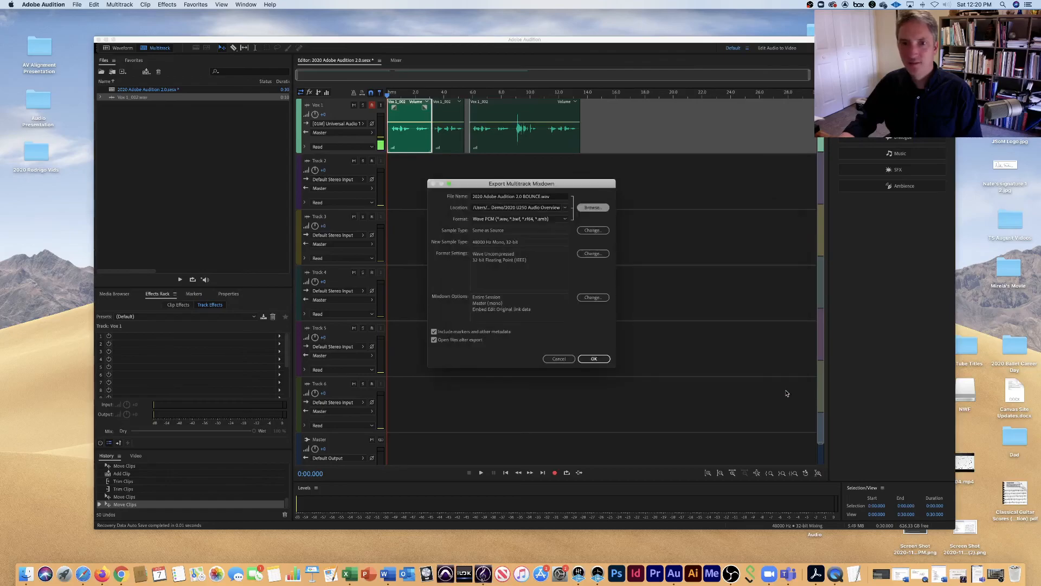
Export the mixdown in the MP3 Audio format, and disarm recording on the Vox 1 track.
left_click(566, 220)
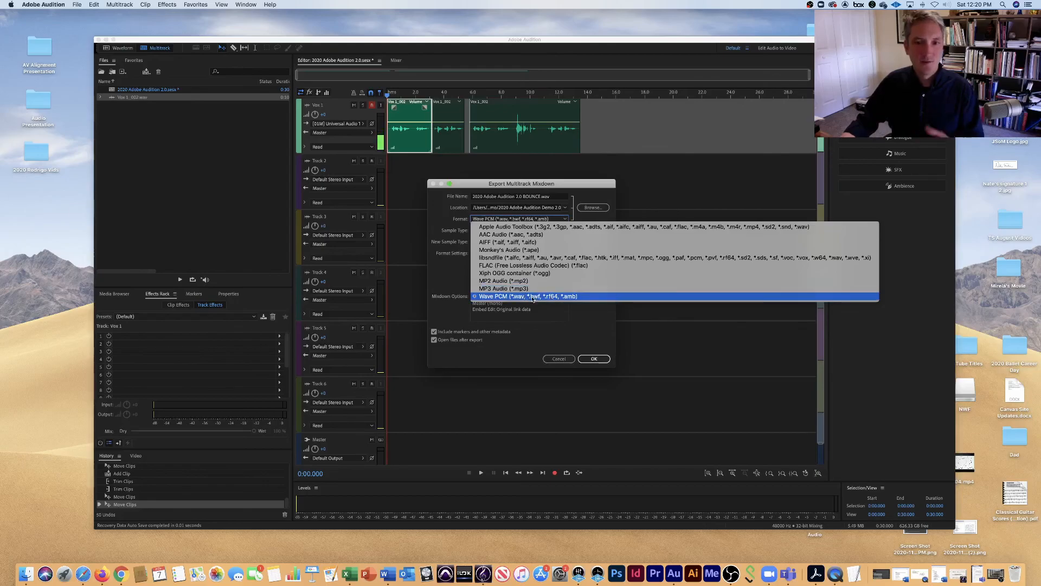
left_click(585, 288)
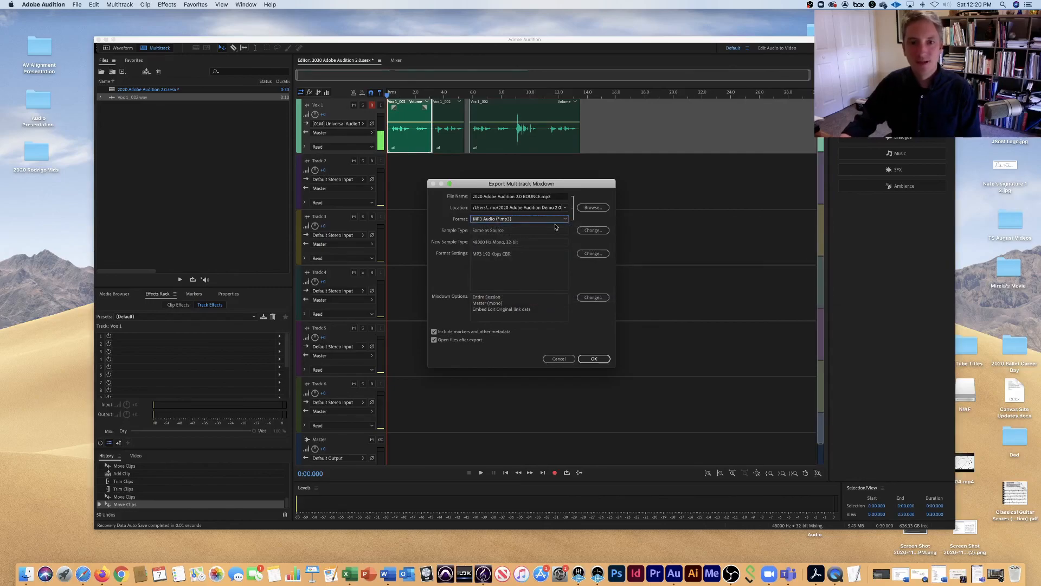
left_click(595, 361)
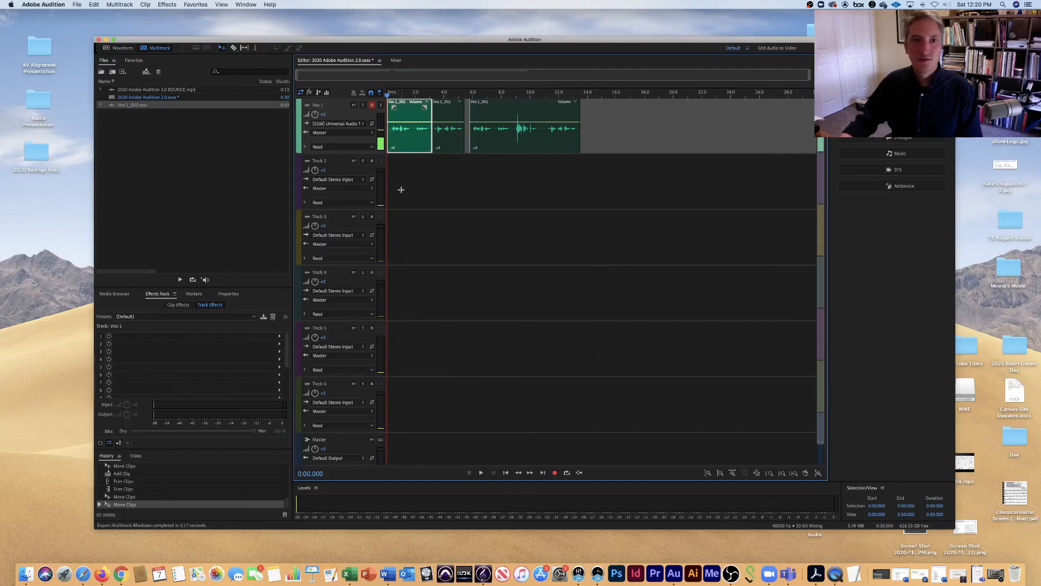
left_click(373, 106)
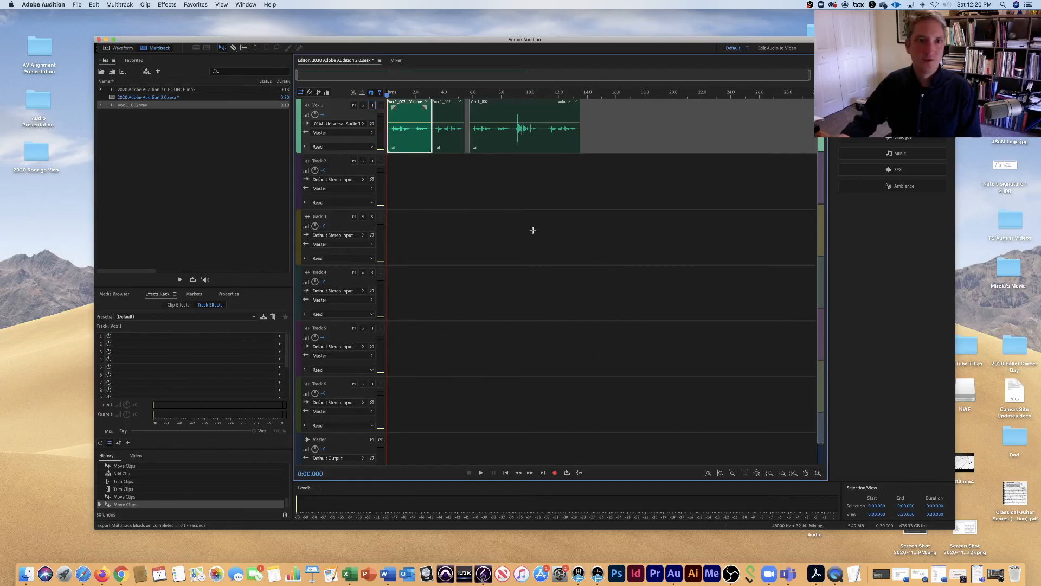